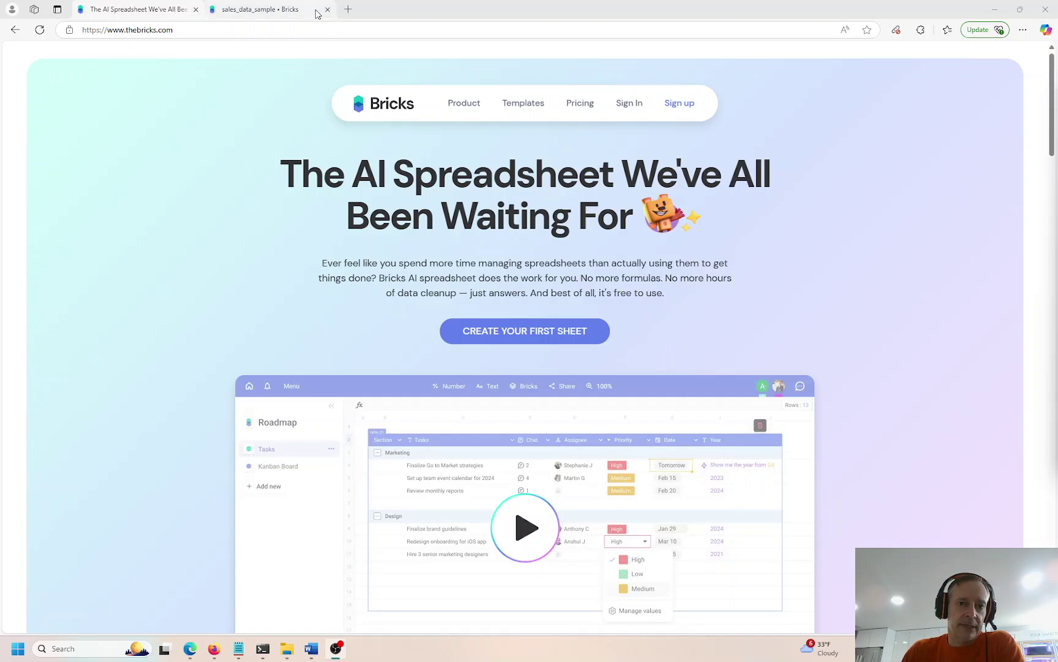
Step: Search the web for "ai spreadsheet bricks" in a new browser tab
left_click(348, 10)
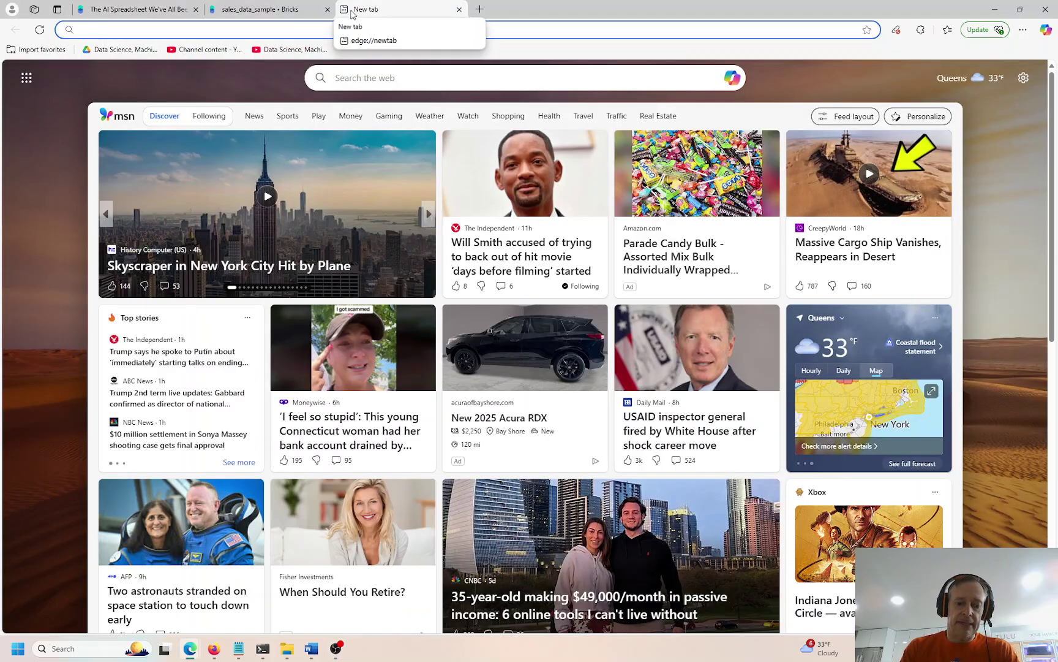
type("ai ")
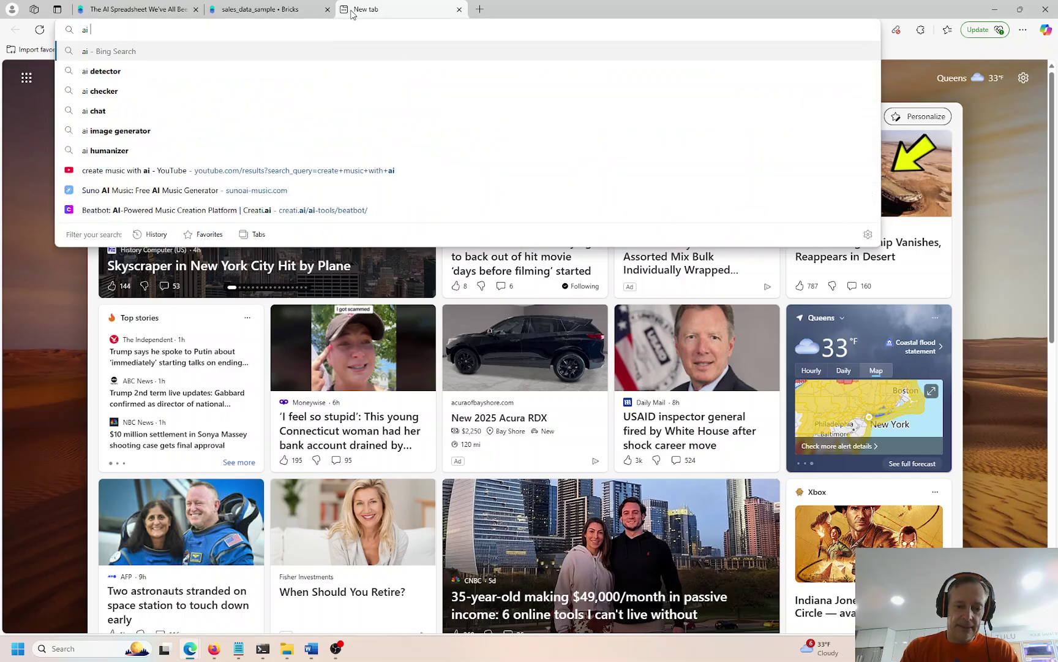
type("spread")
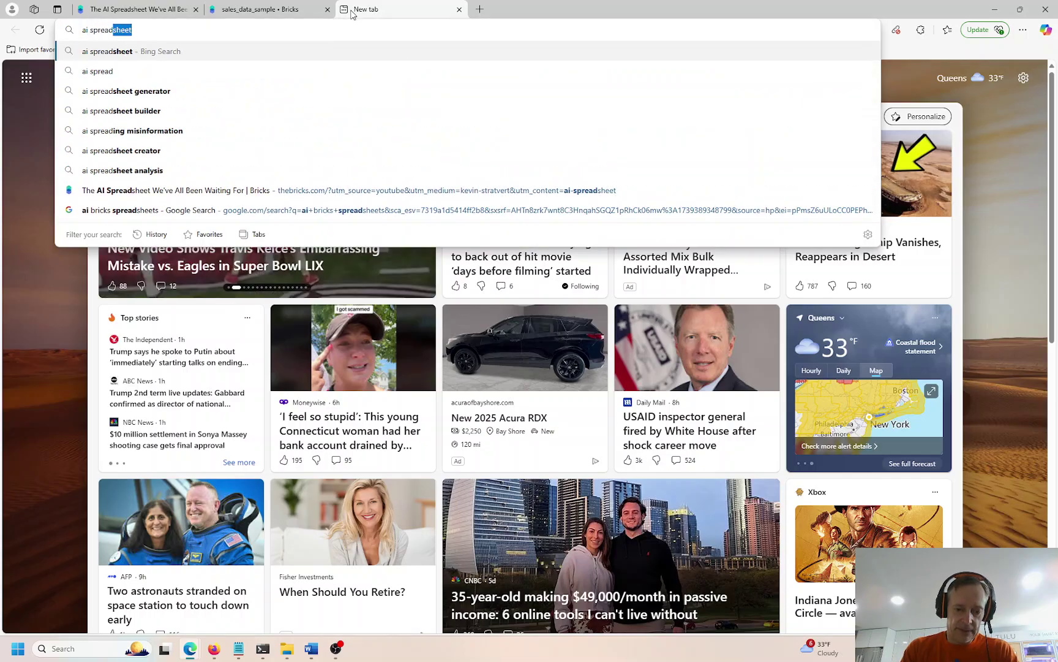
type("sheet br")
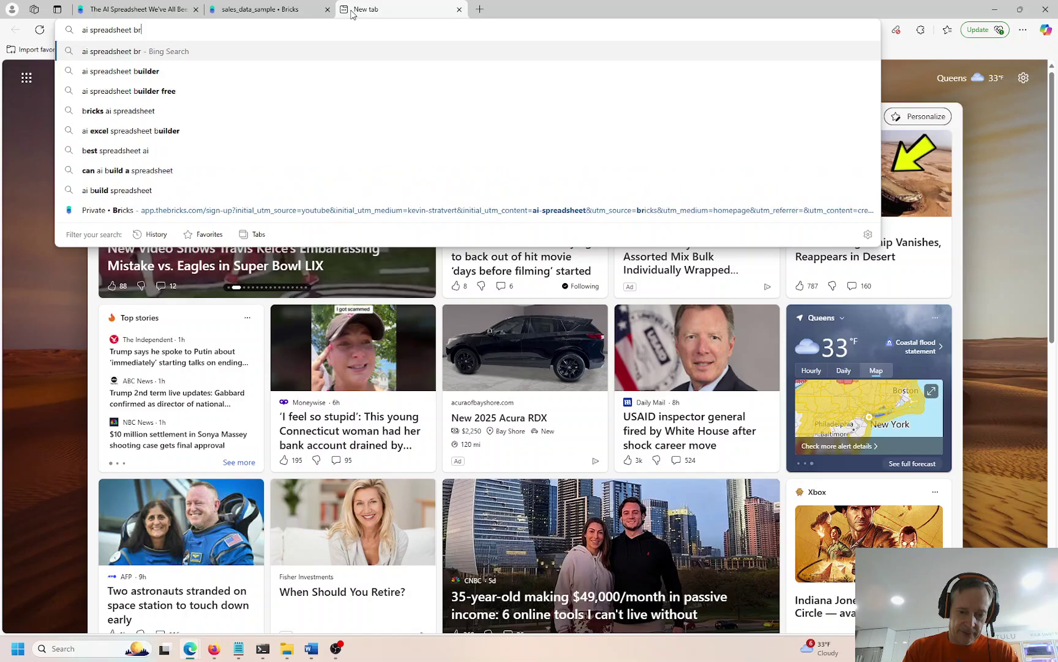
type("icks")
key("Return")
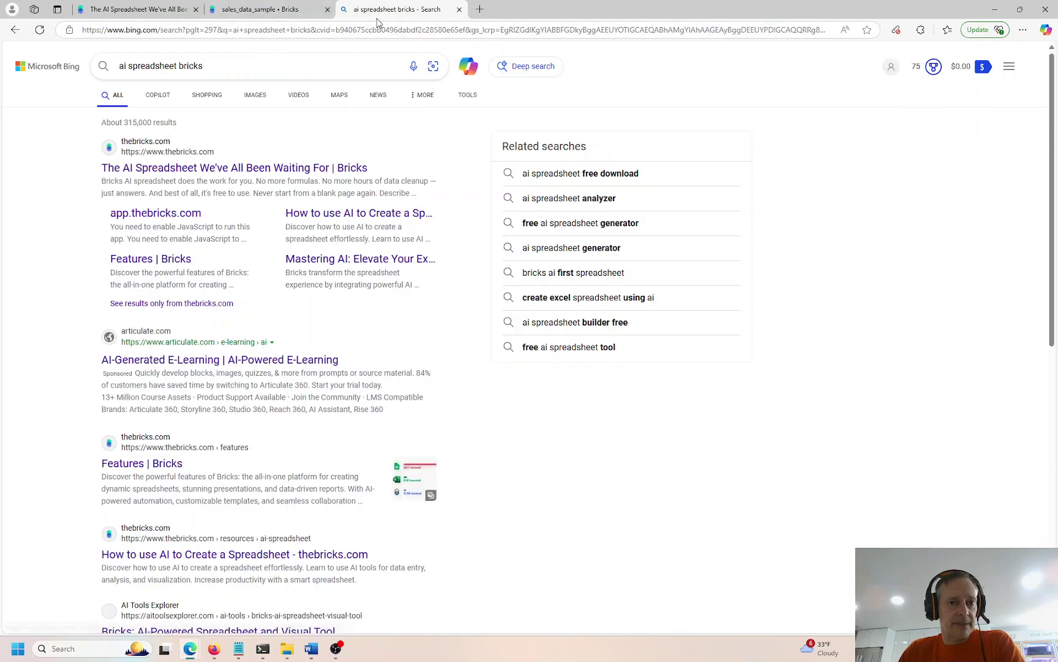
Step: Search Google for "ai bricks spreadsheet", and bring up the Bricks homepage
left_click(379, 31)
type("www.")
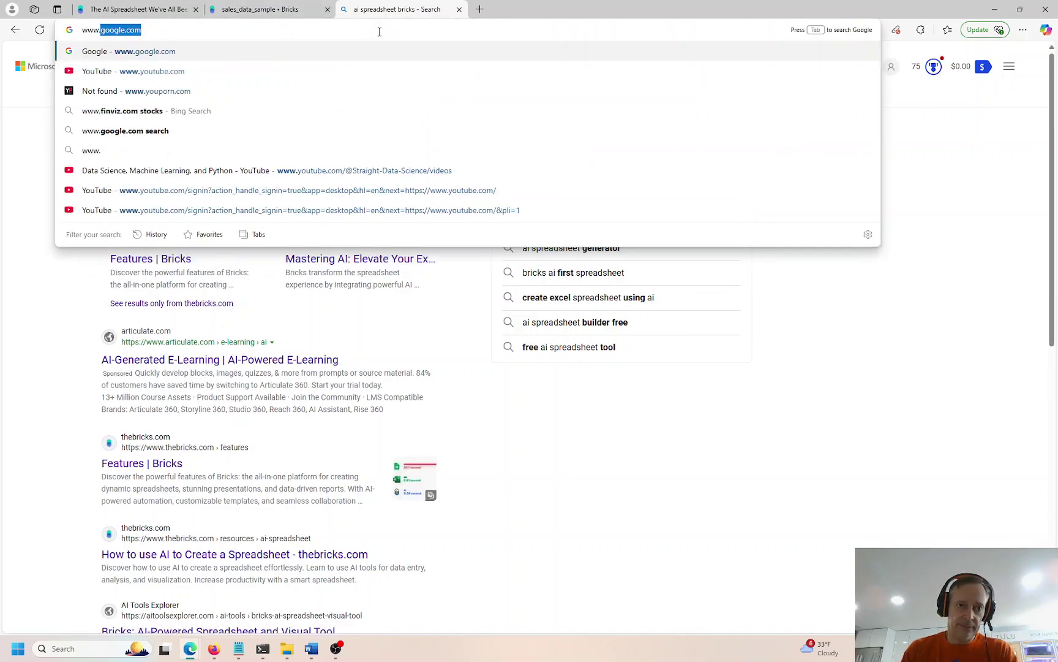
key("Return")
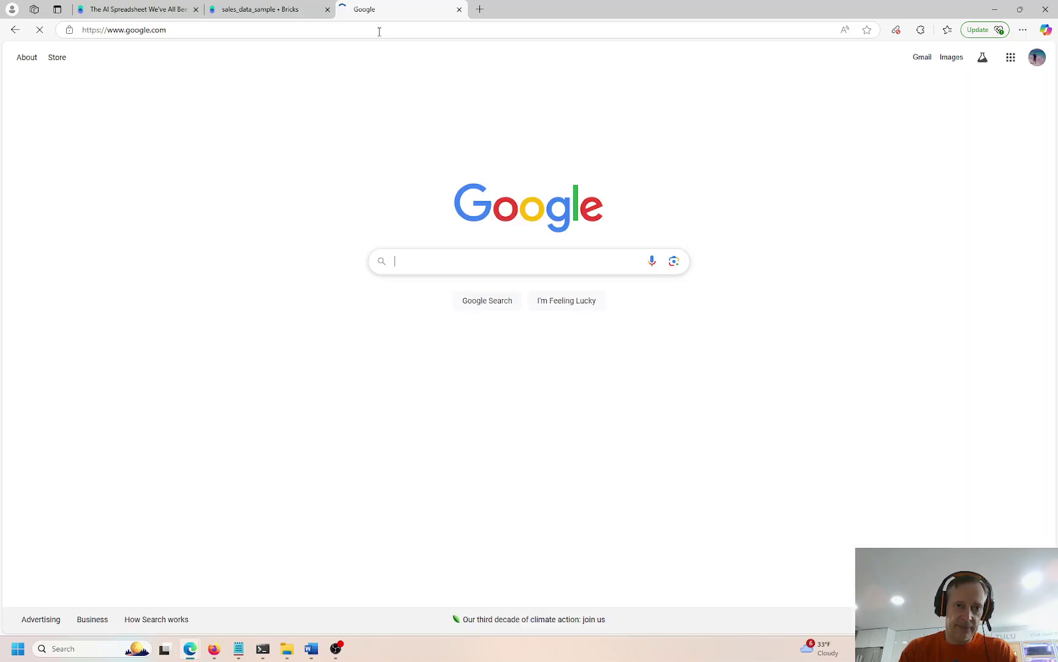
type("ai")
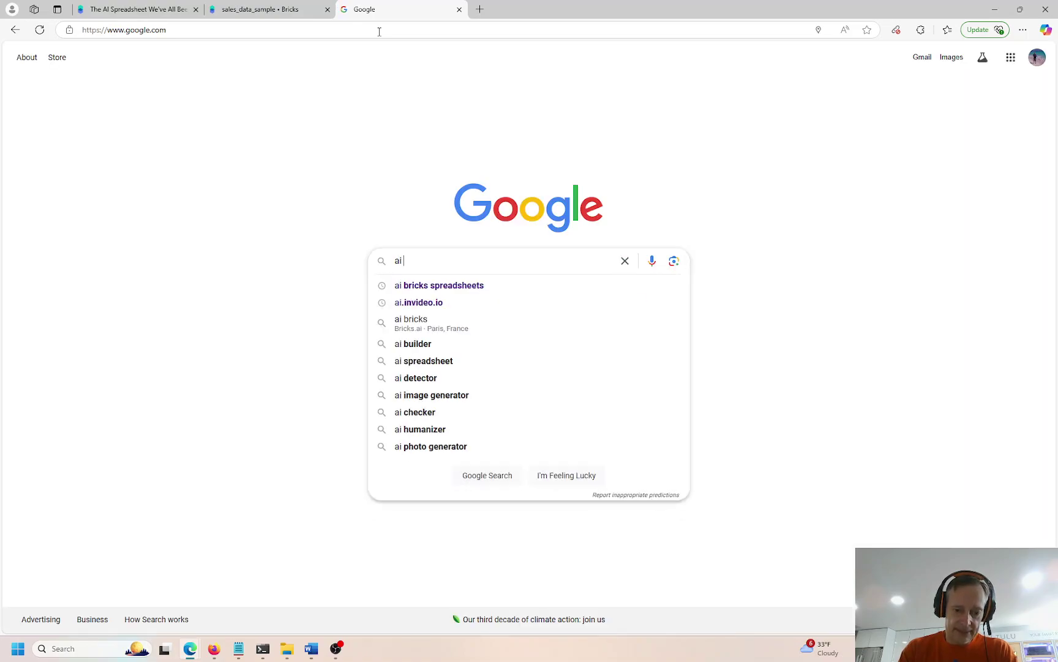
type(" bricks spr")
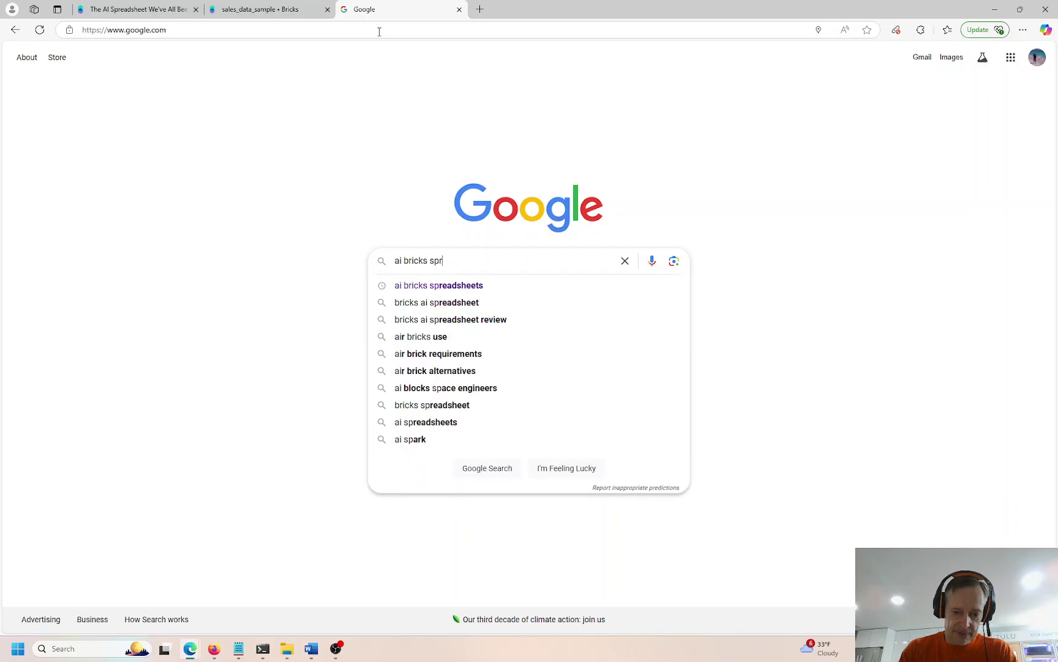
type("eadsheet")
key("Return")
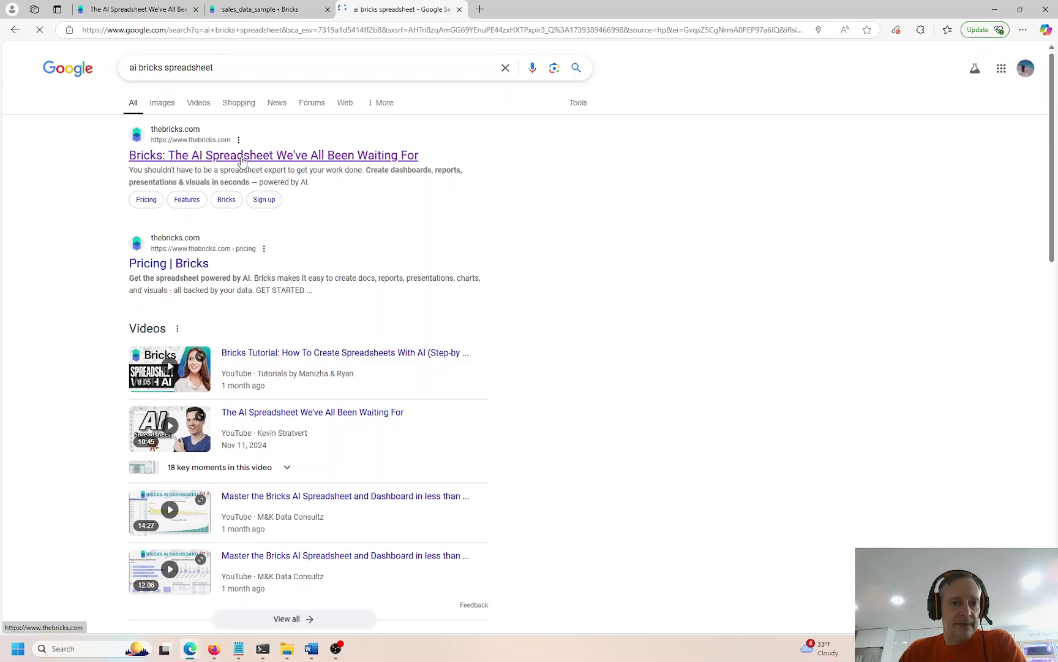
left_click(239, 158)
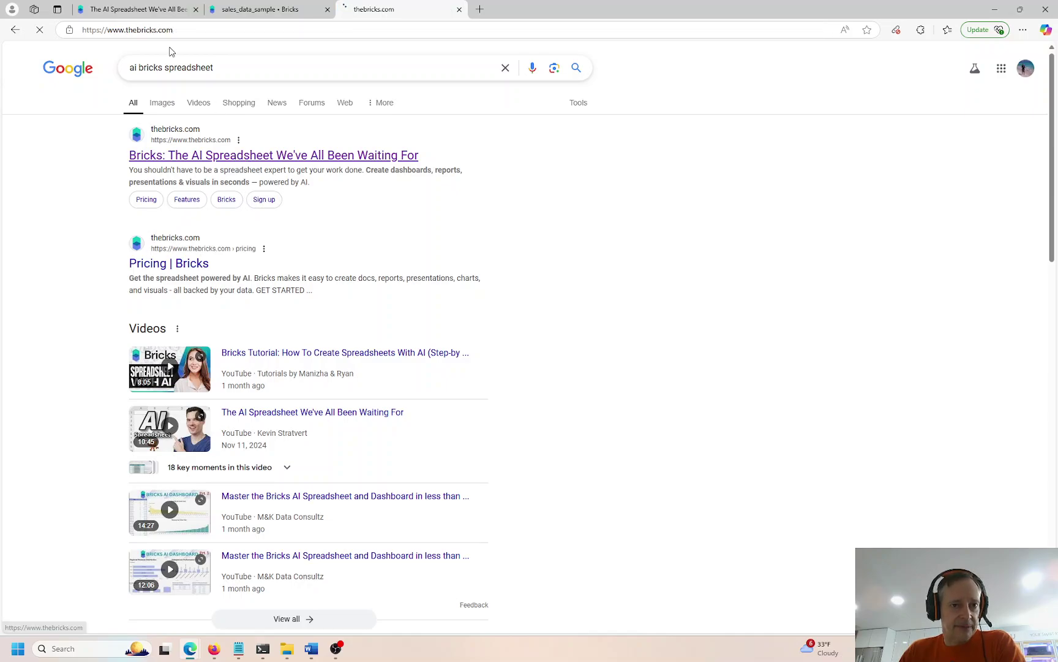
left_click(140, 10)
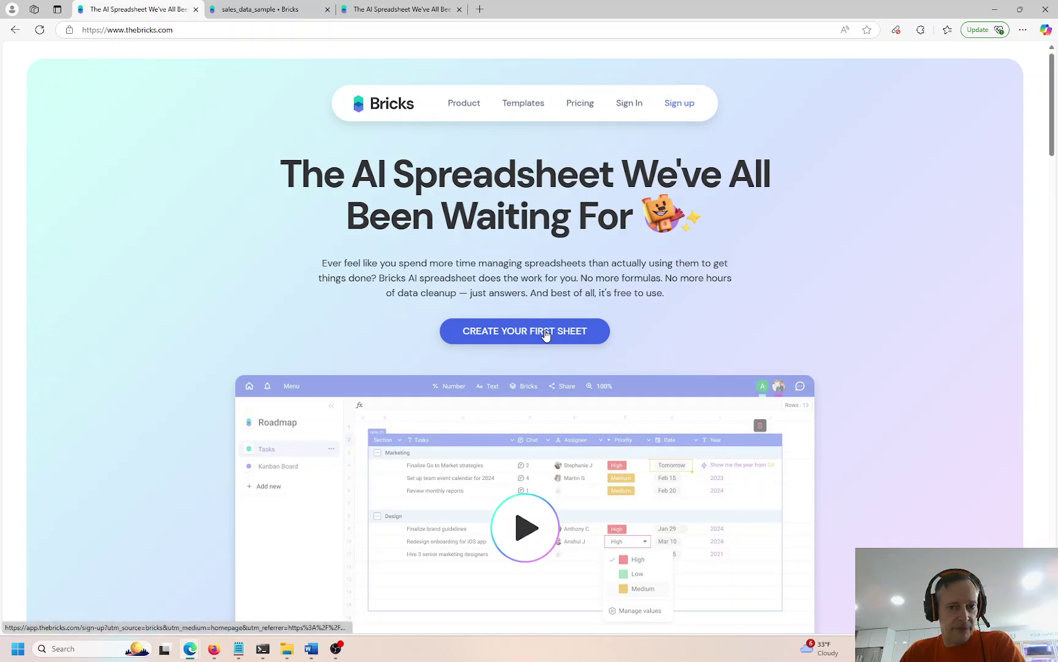
Step: In the open sales_data_sample file, delete the Monthly_Sales_Breakdown_2003_New and Top_10_Orders tables
left_click(254, 11)
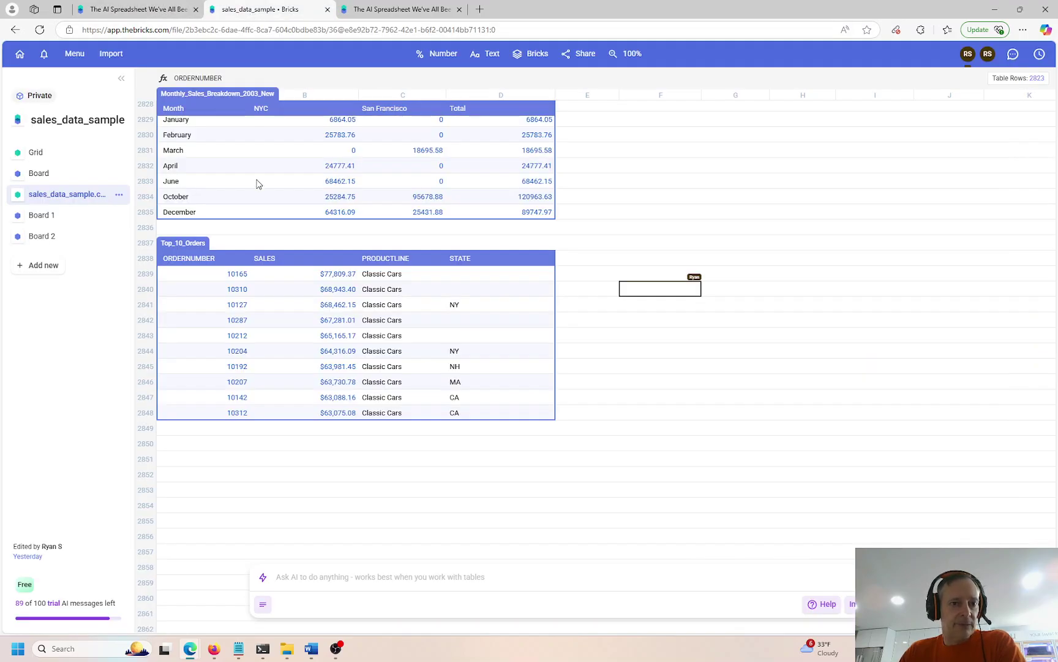
scroll(304, 160, "up", 5)
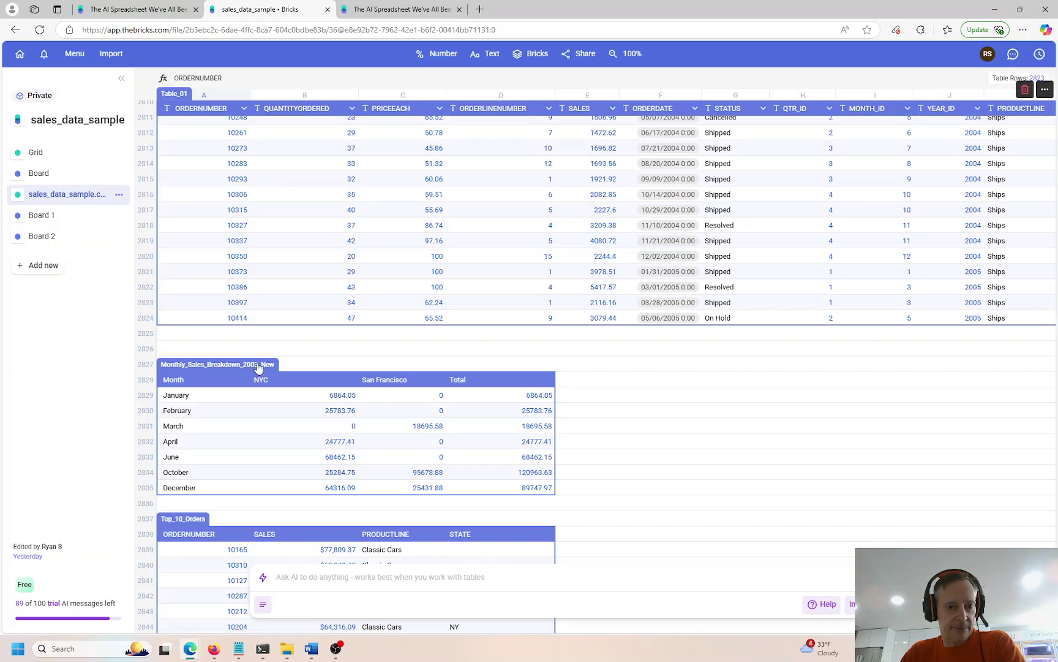
left_click(541, 382)
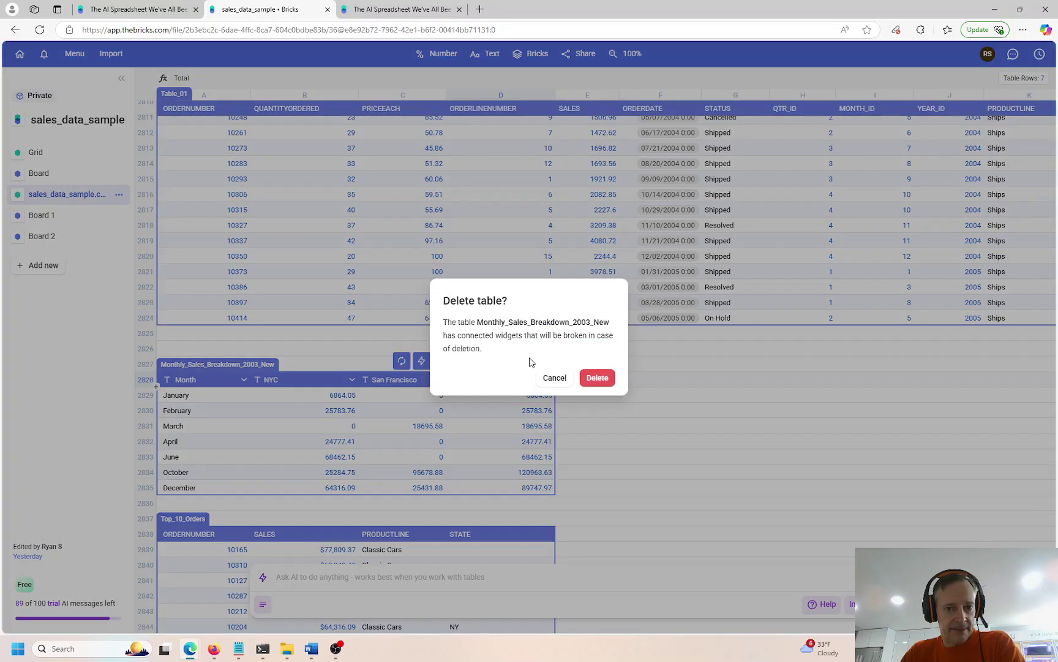
left_click(525, 361)
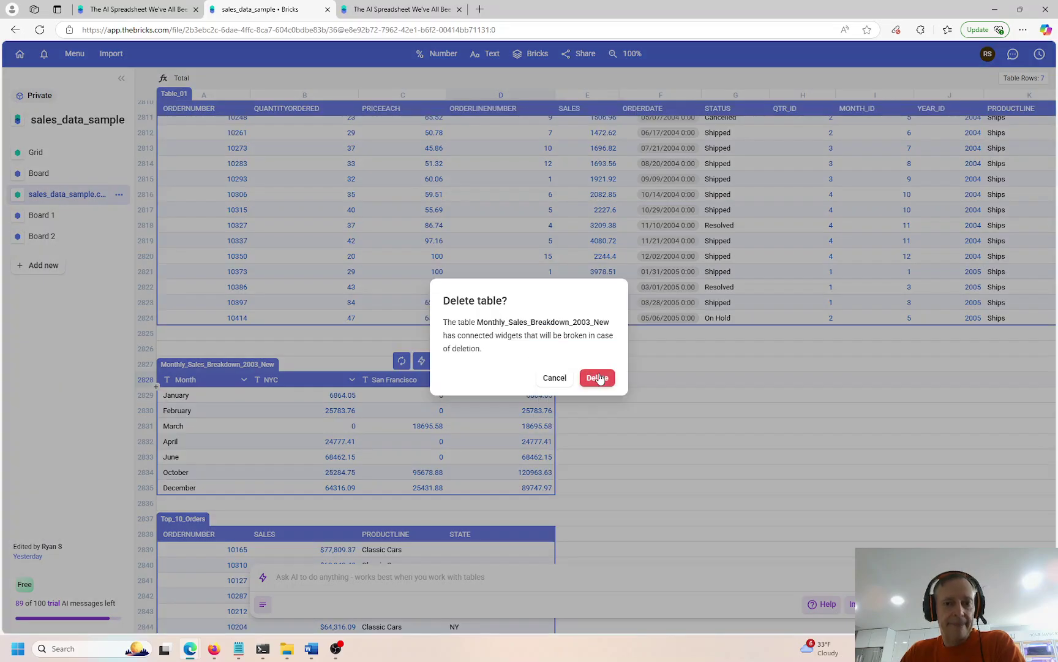
left_click(598, 378)
left_click(536, 535)
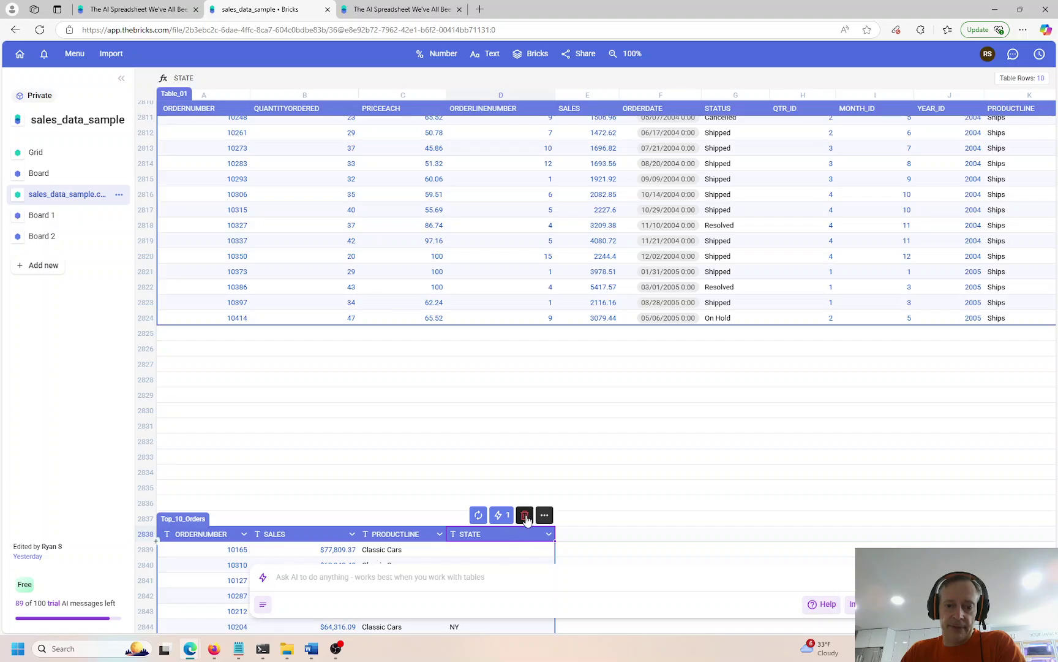
left_click(525, 515)
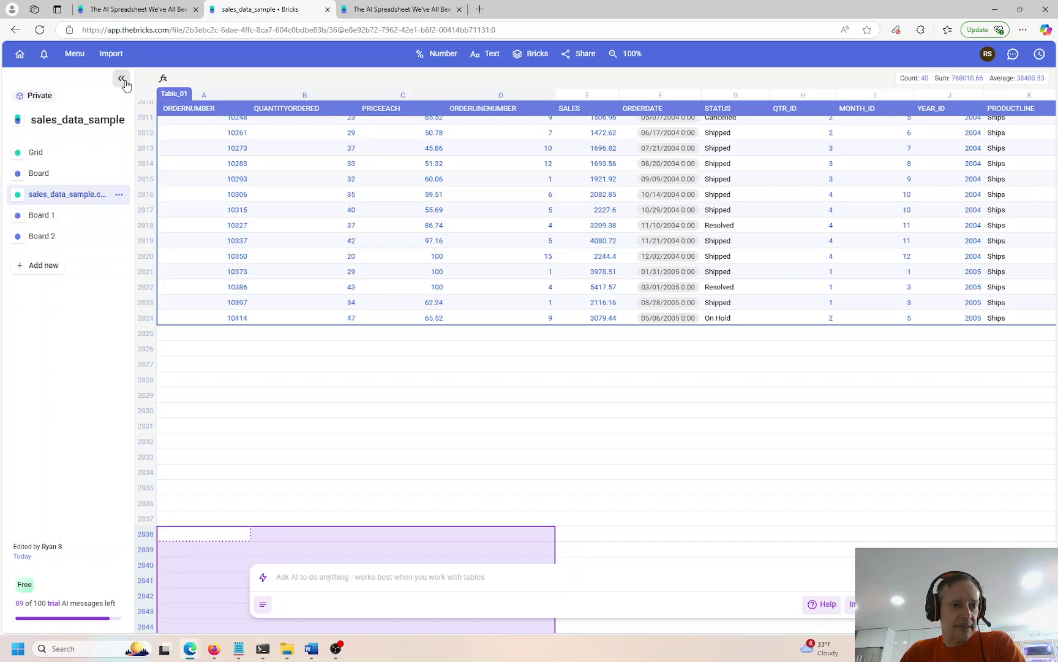
Step: Collapse the page list beside the sheet and expand it again
left_click(124, 81)
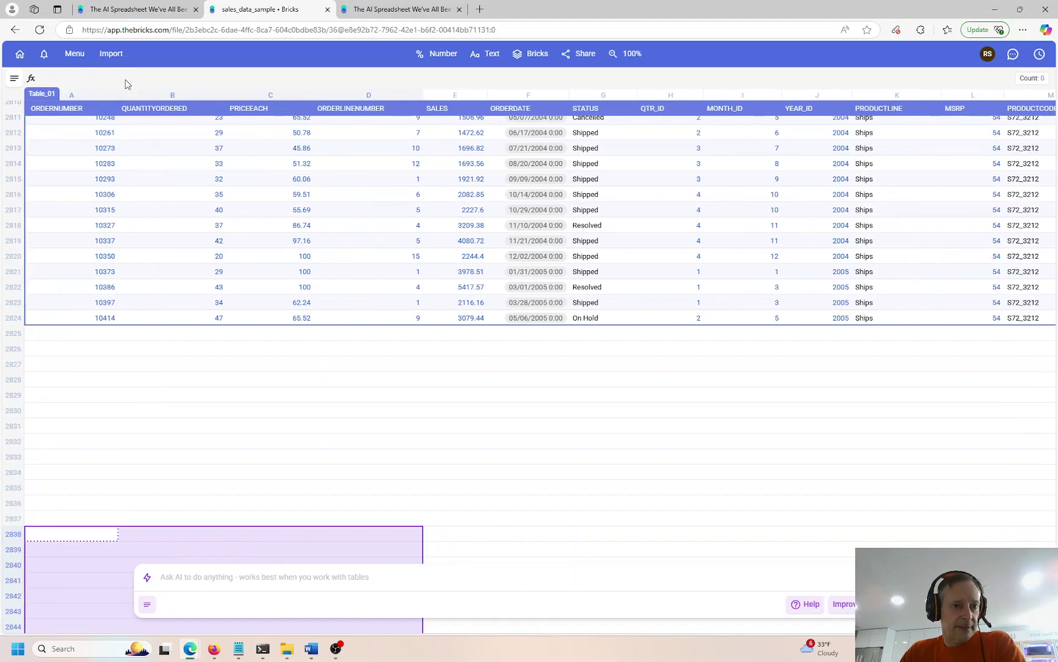
left_click(16, 81)
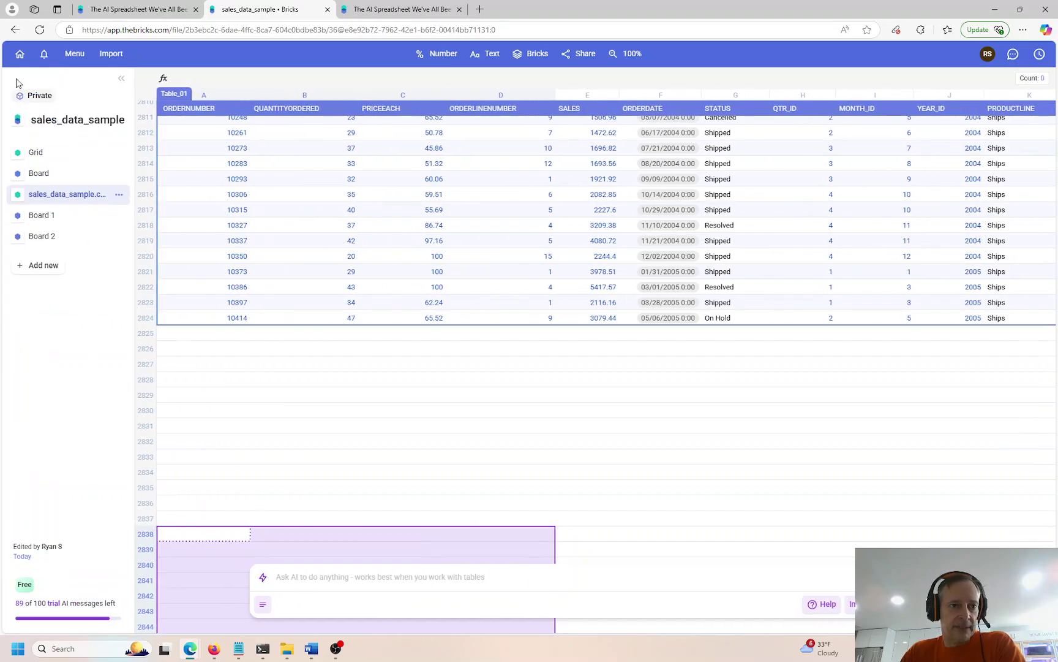
Step: Import the sales_data_sample.csv file from the Desktop folder
left_click(113, 54)
left_click(529, 363)
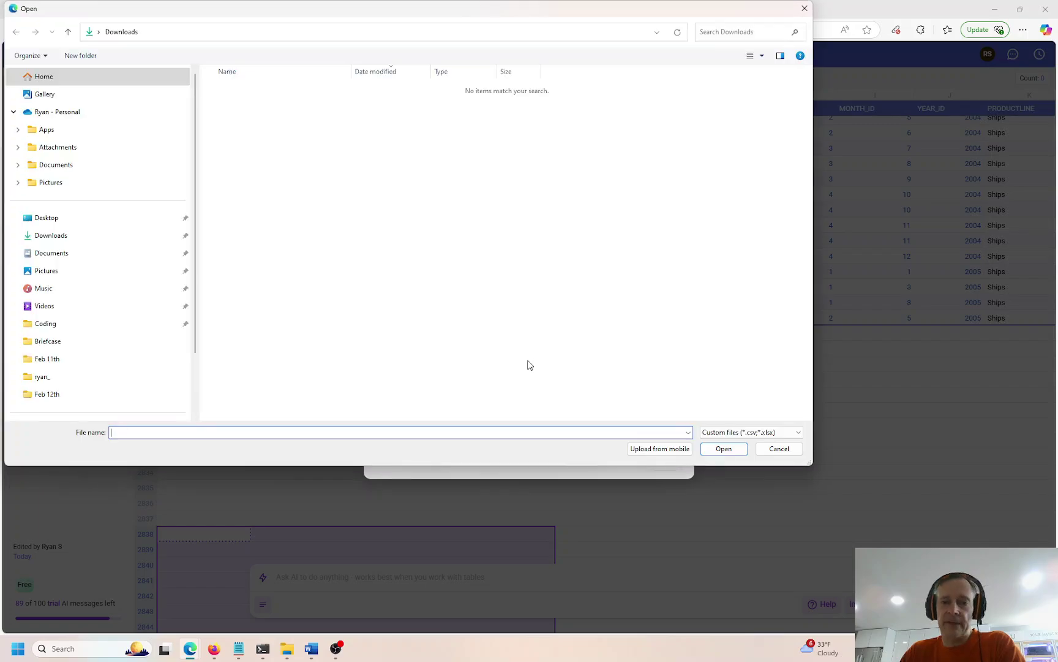
left_click(54, 220)
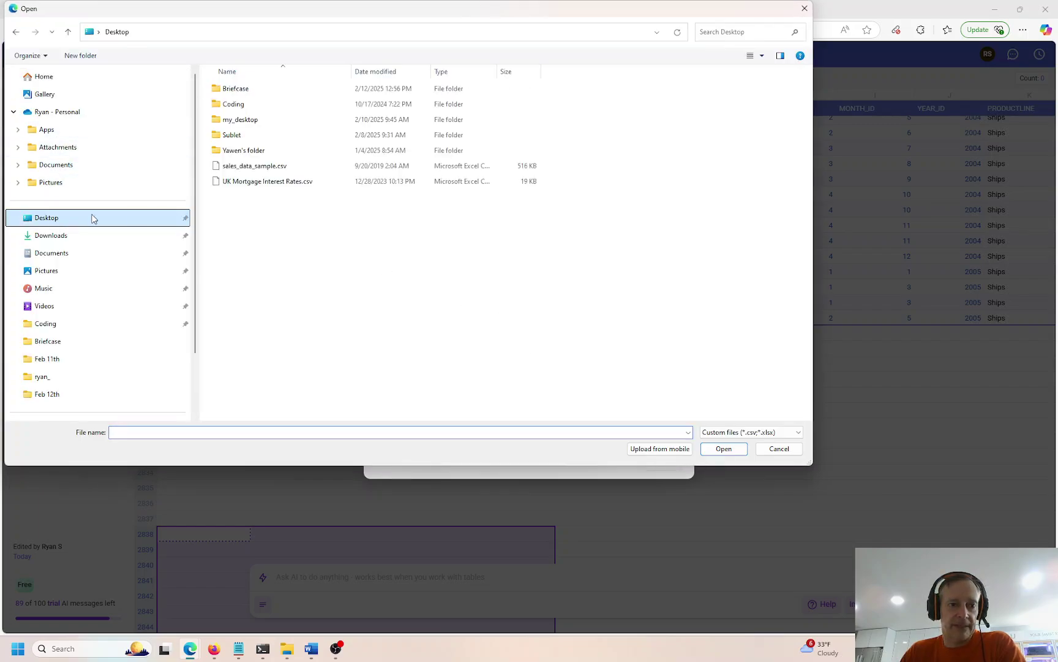
left_click(257, 169)
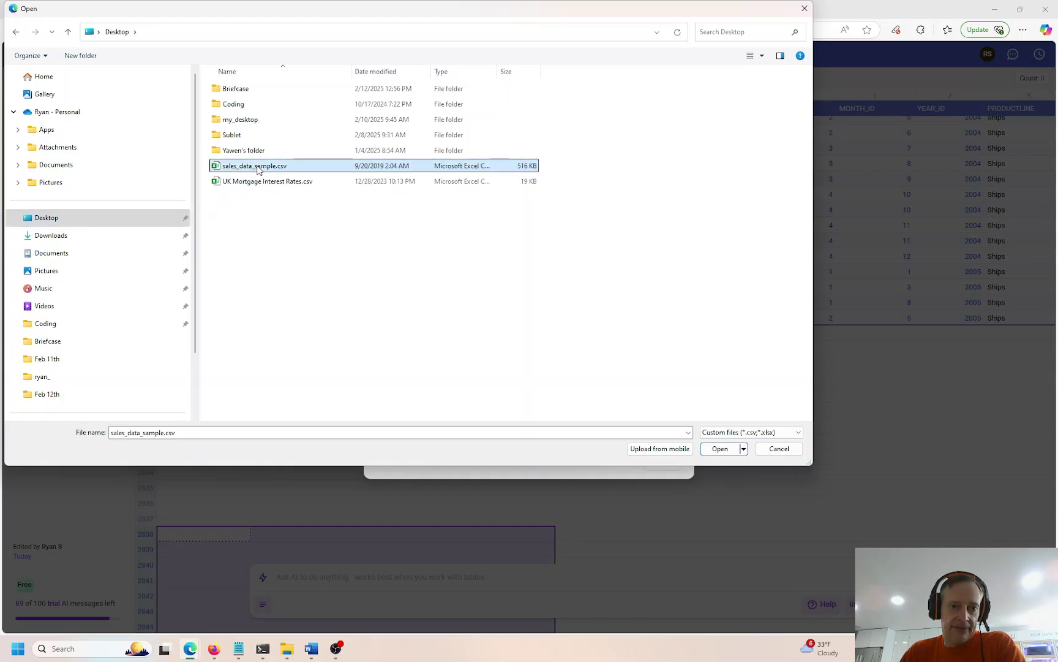
left_click(735, 453)
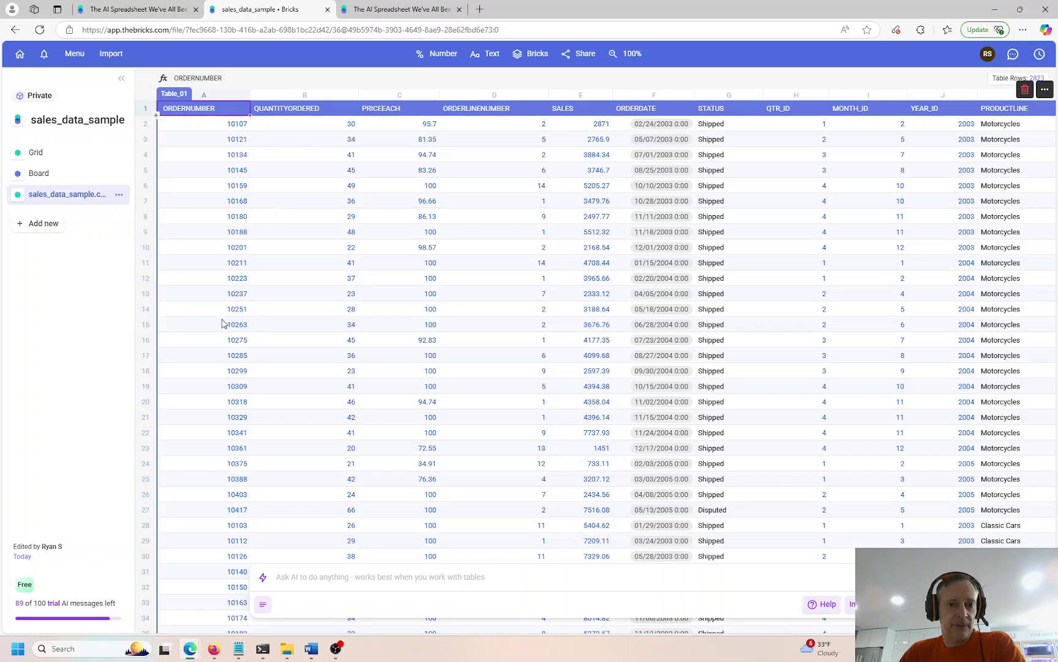
Step: Examine the end of the imported table, from the empty rows below it to the last row's SALES cell
left_click(210, 345)
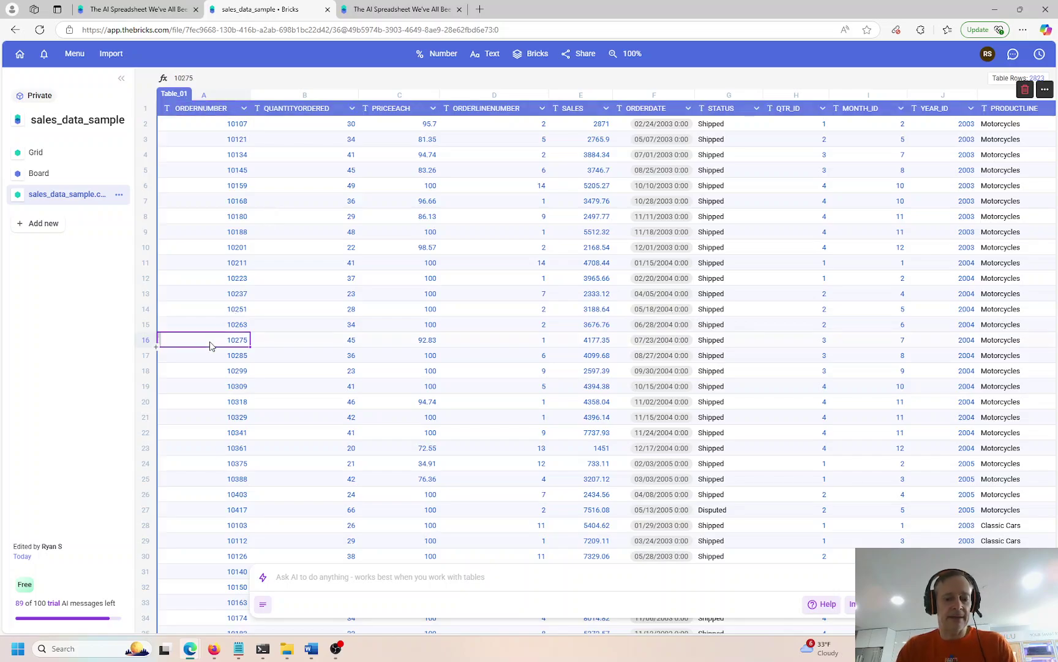
key("ctrl+Down")
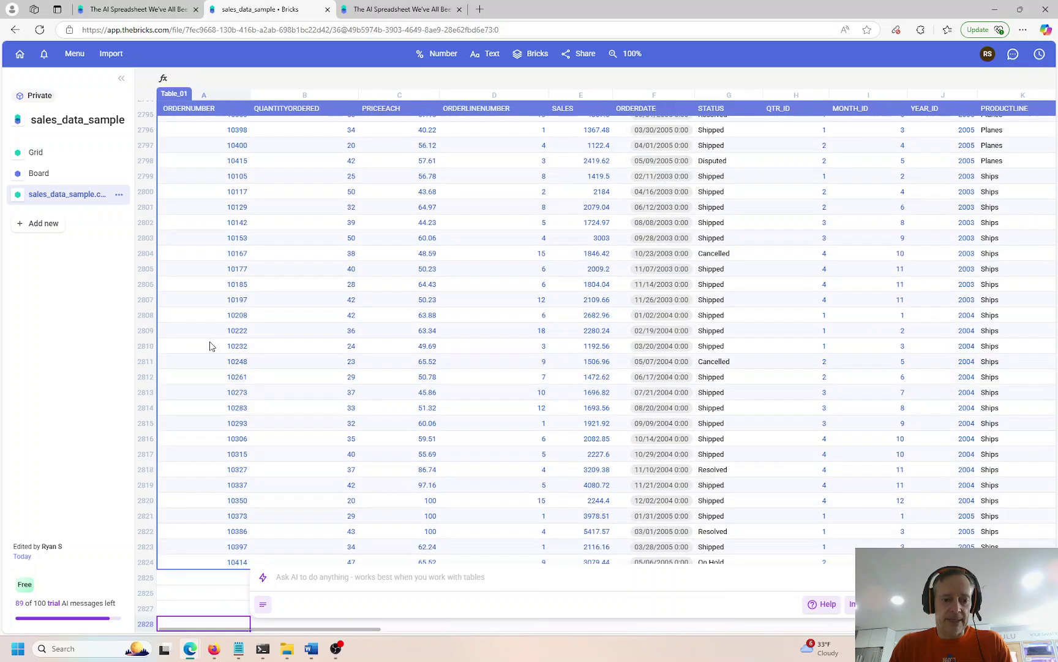
key("Down")
key("Down")
key("Down")
key("Down")
key("Down")
key("Down")
key("Up")
key("Up")
key("Up")
key("Up")
key("Up")
key("Up")
key("Up")
key("Up")
key("Up")
key("Up")
key("Up")
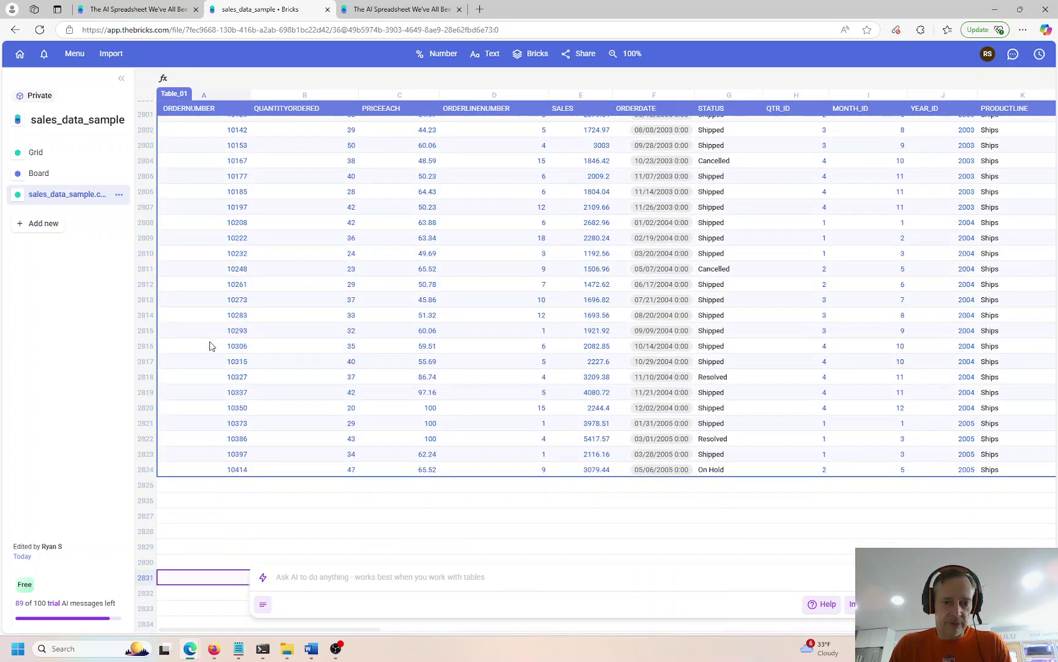
key("Right")
key("Right")
key("Right")
key("Right")
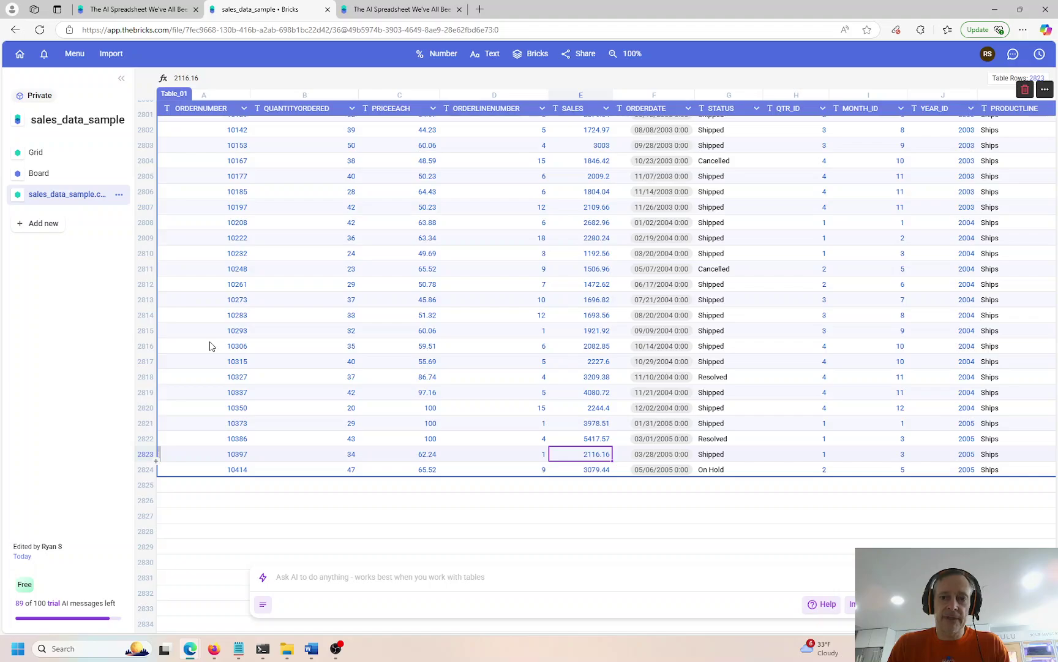
key("Down")
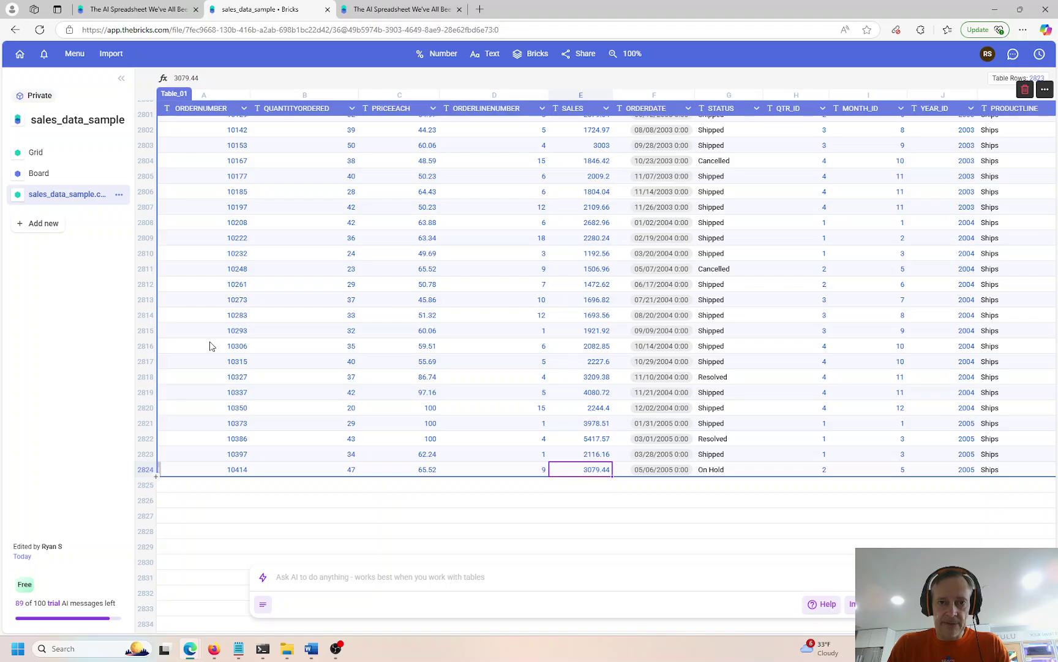
Step: Check the extent of the table by jumping to its header row, its outermost columns and its last row
key("ctrl+Up")
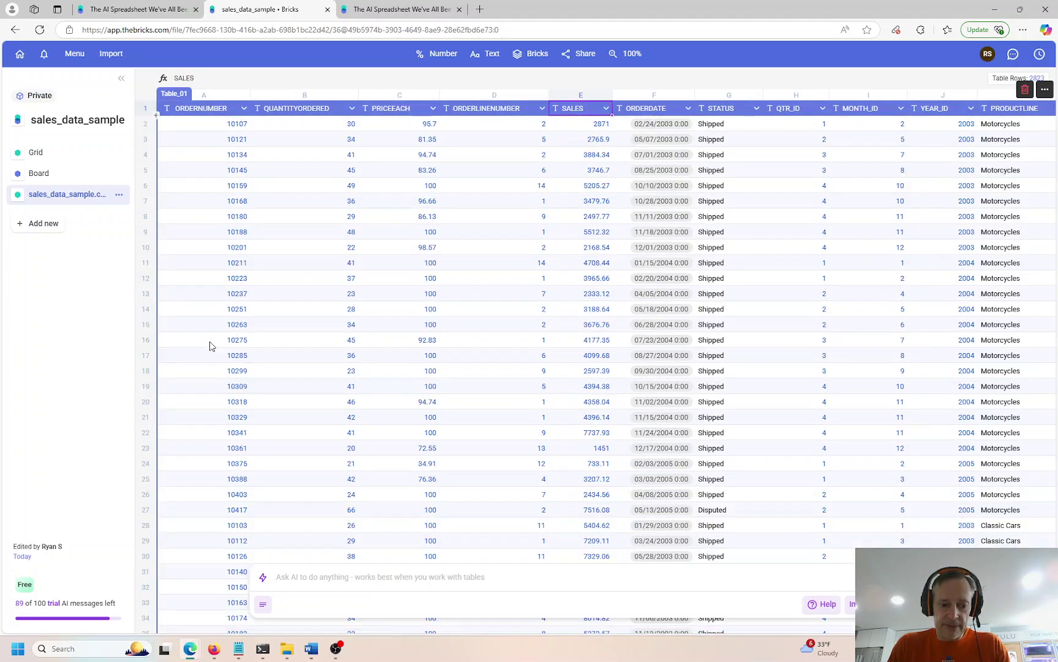
key("ctrl+Left")
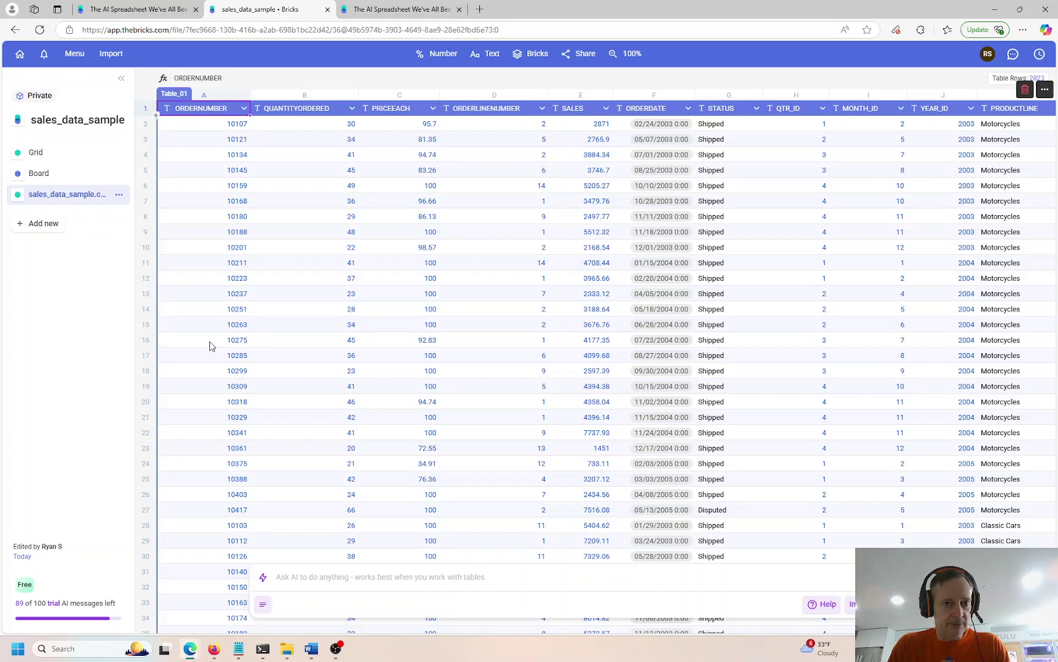
key("ctrl+Right")
key("ctrl+Left")
key("ctrl+Down")
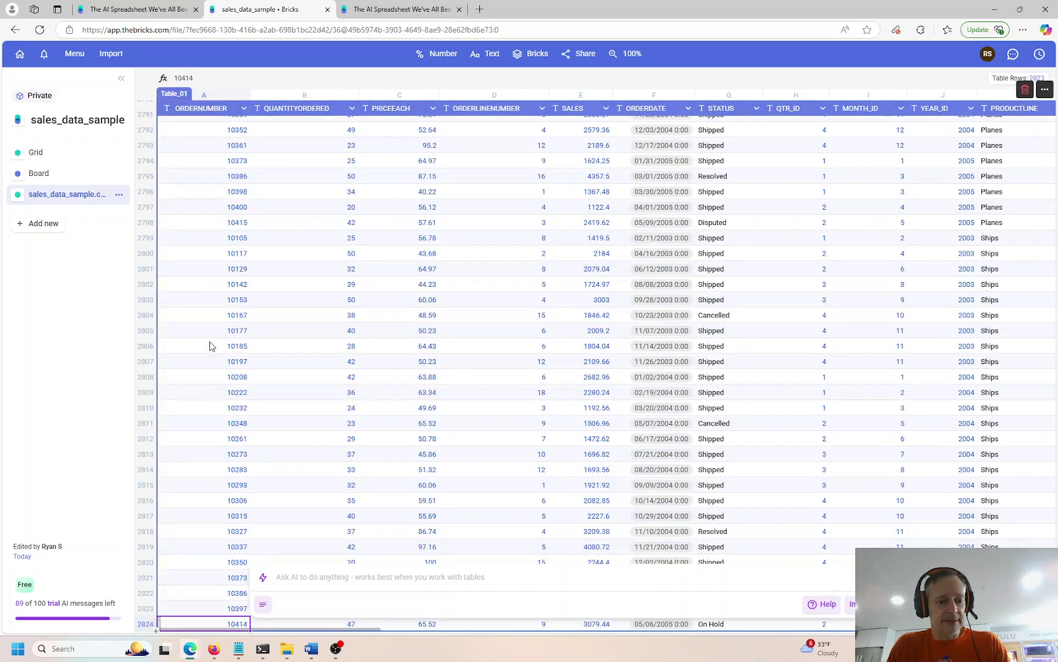
Step: Select the header row from DEALSIZE back to ORDERNUMBER, and extend the selection through the table's last row
key("ctrl+Up")
key("ctrl+Right")
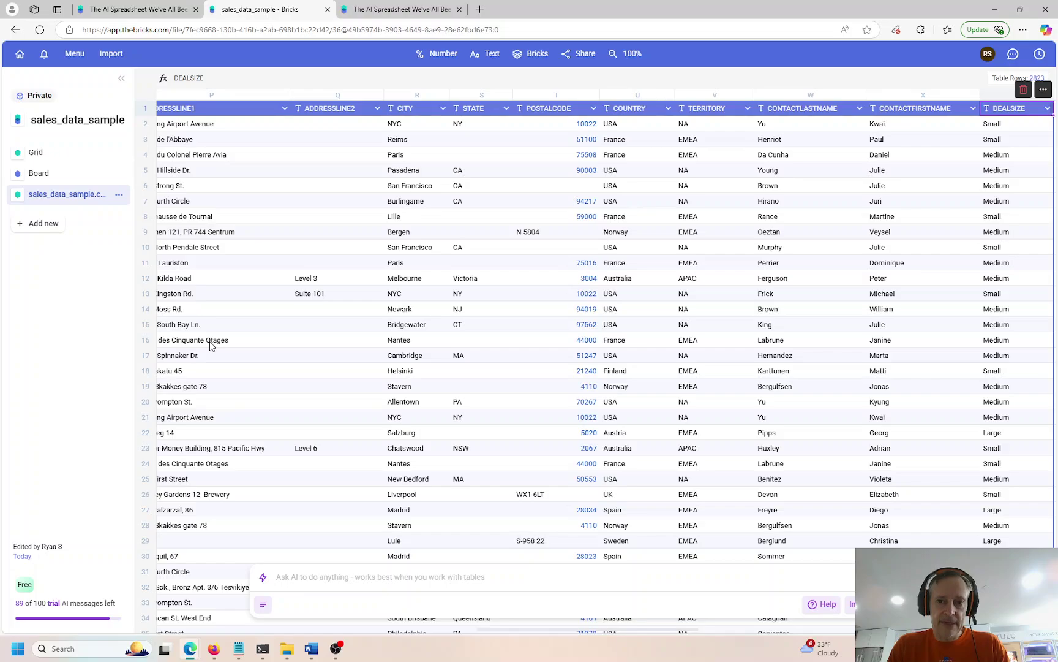
key("ctrl+shift+Left")
key("ctrl+c")
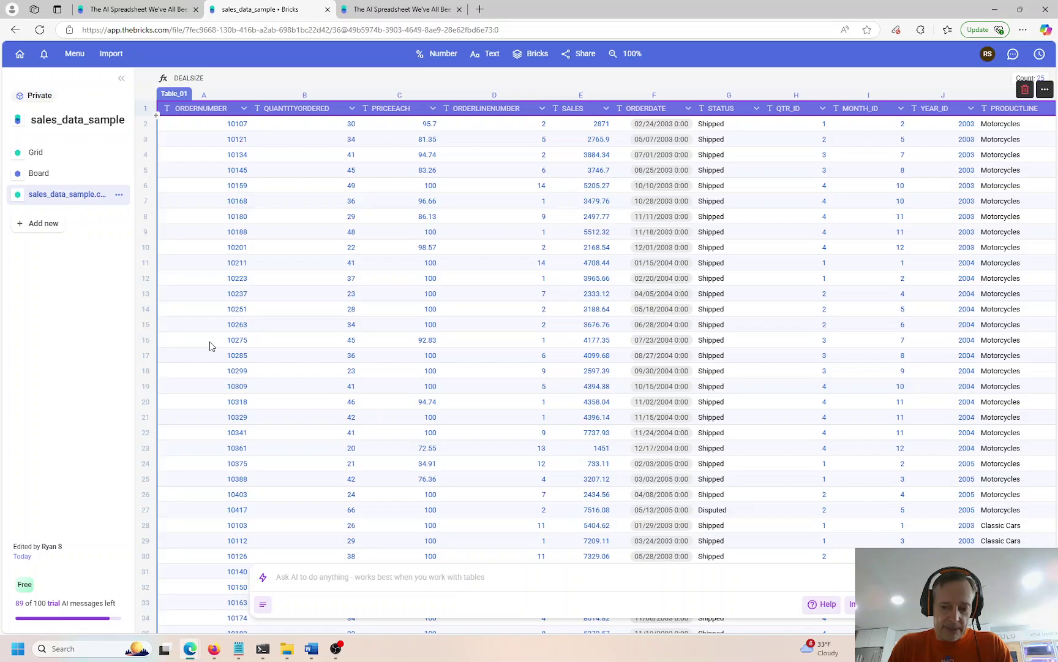
key("ctrl+shift+Down")
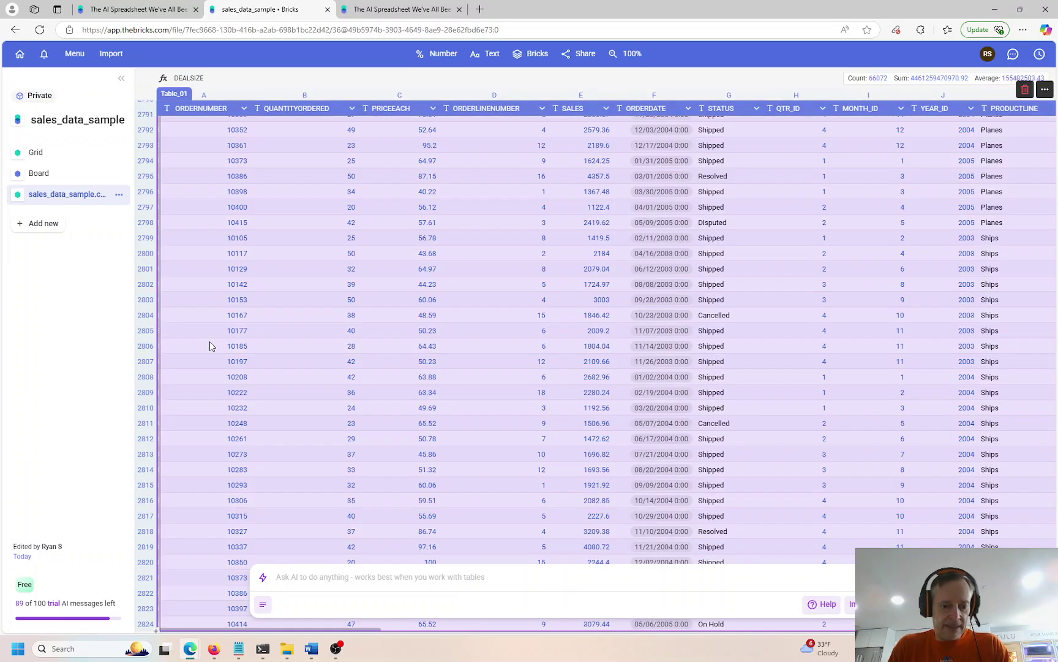
Step: Switch to Excel, create a blank workbook and paste the copied sales table starting at cell A1
left_click(18, 650)
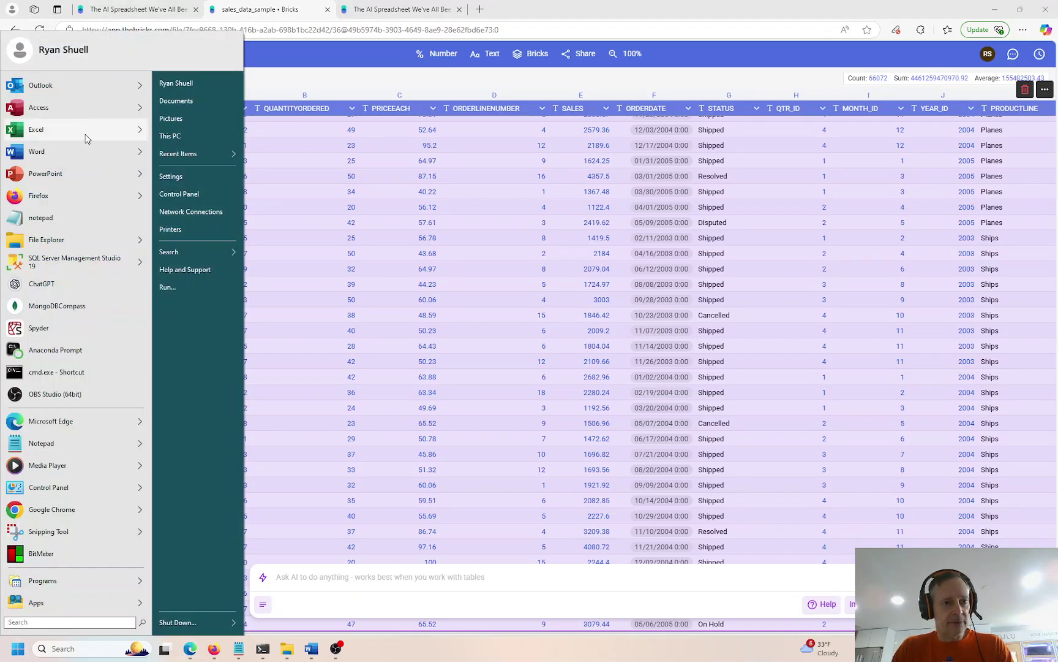
left_click(72, 136)
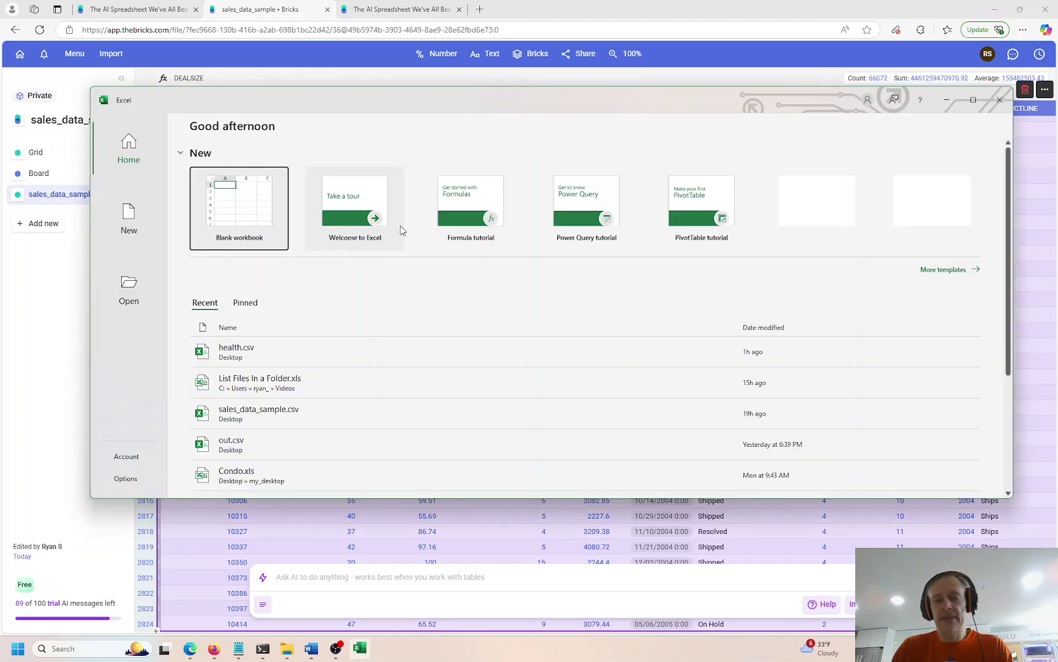
left_click(224, 194)
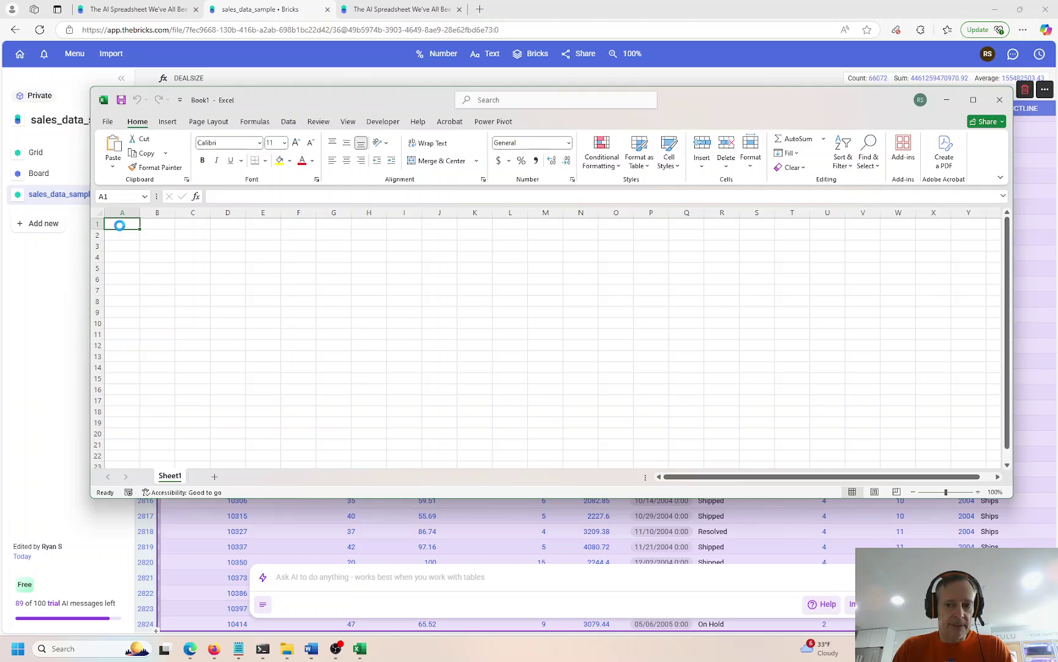
key("ctrl+v")
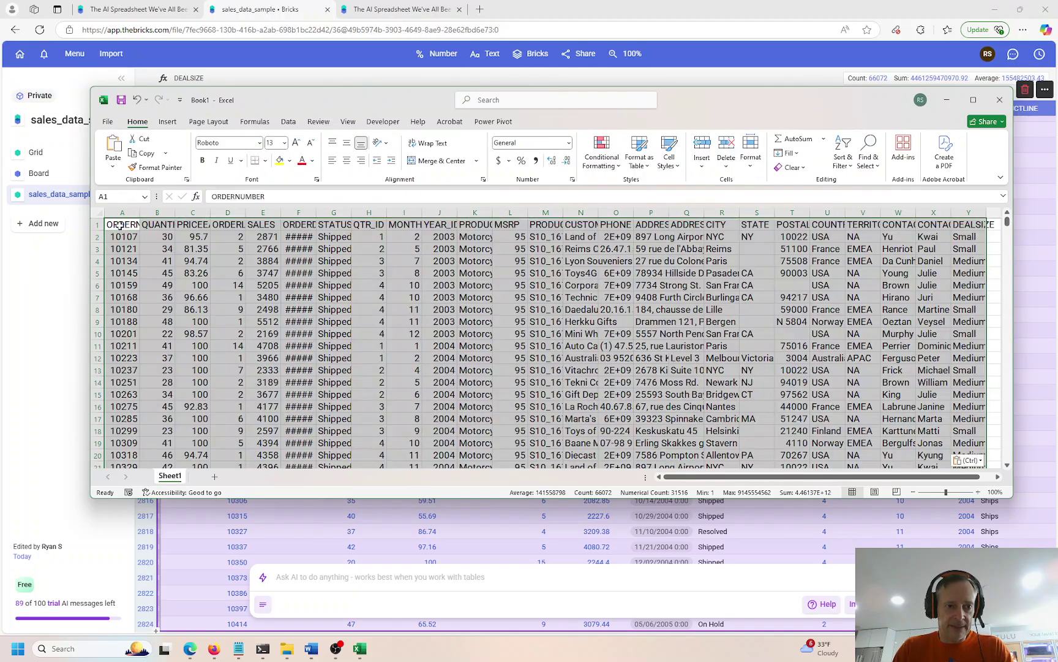
scroll(120, 226, "down", 1, "ctrl")
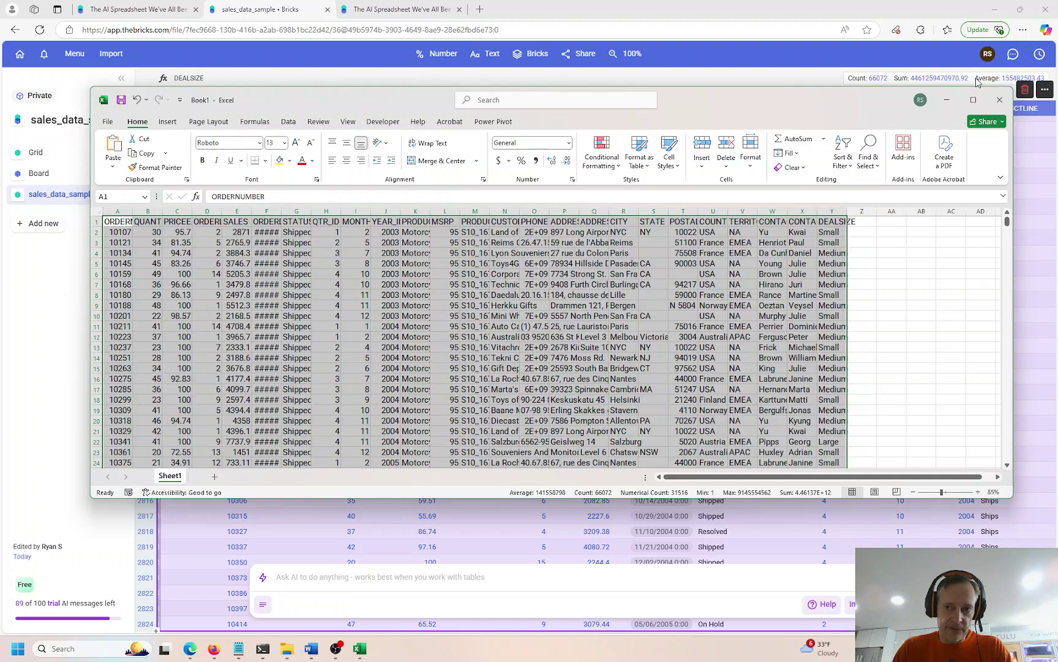
left_click(947, 99)
Step: Return to the Bricks table and examine the ORDERLINENUMBER, SALES and ORDERDATE columns at its first rows
left_click(456, 222)
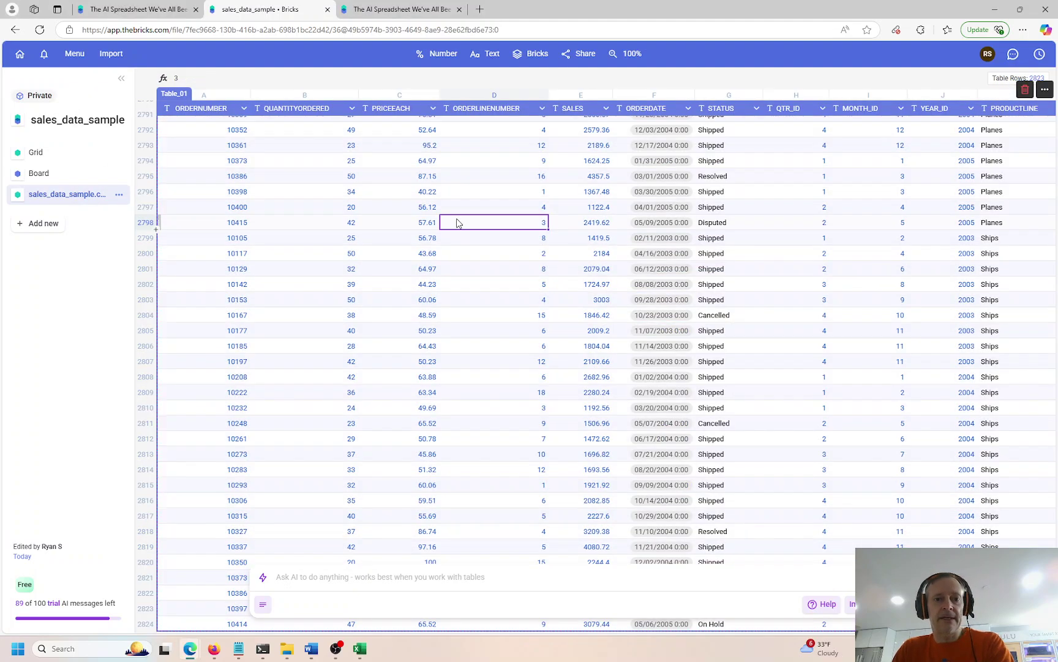
key("ctrl+Up")
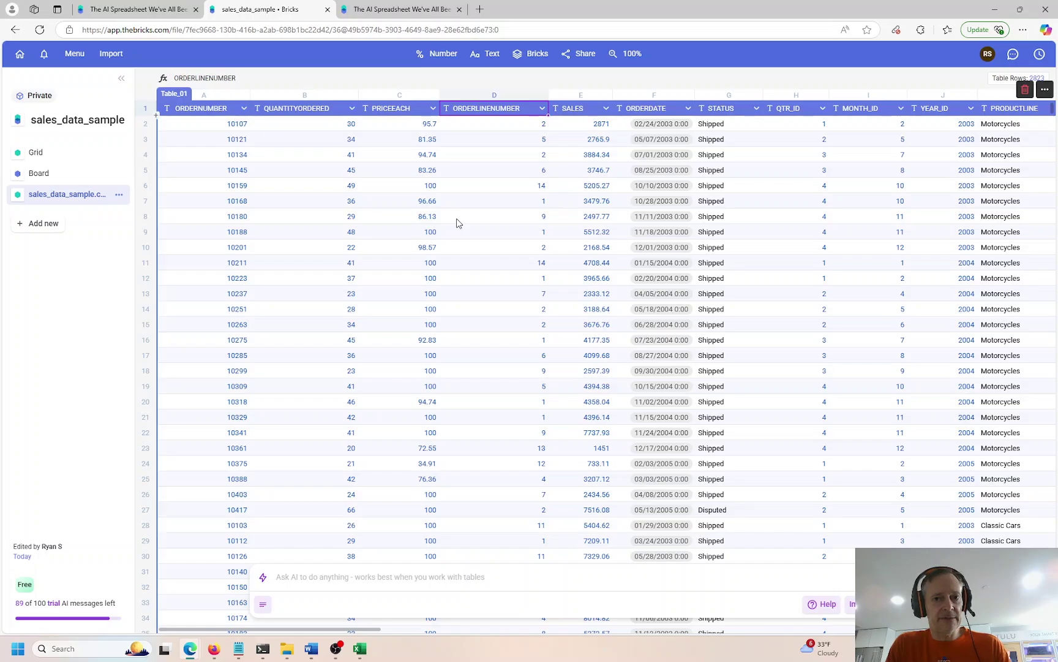
key("Right")
key("Right")
key("Right")
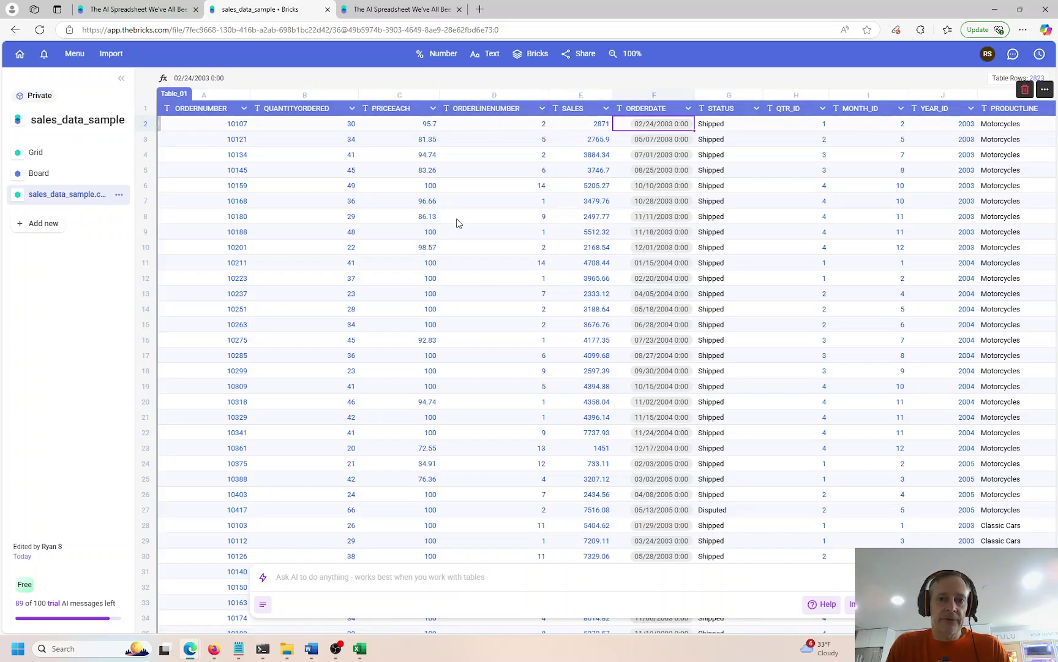
key("Left")
key("Left")
key("Left")
key("Left")
key("Left")
key("Left")
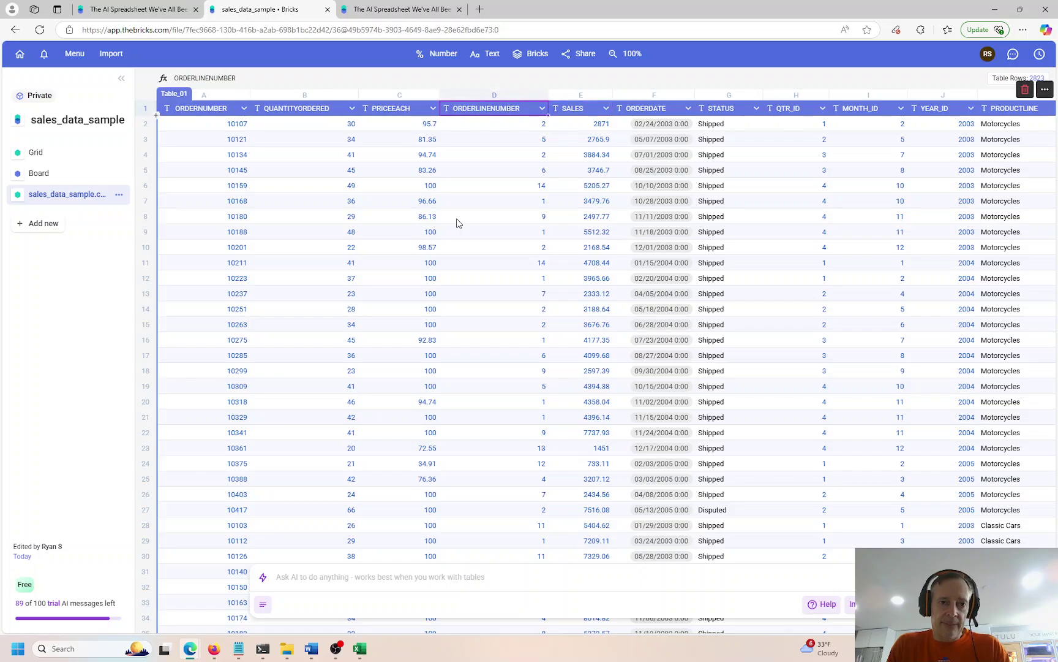
key("Right")
key("Right")
key("Right")
key("Right")
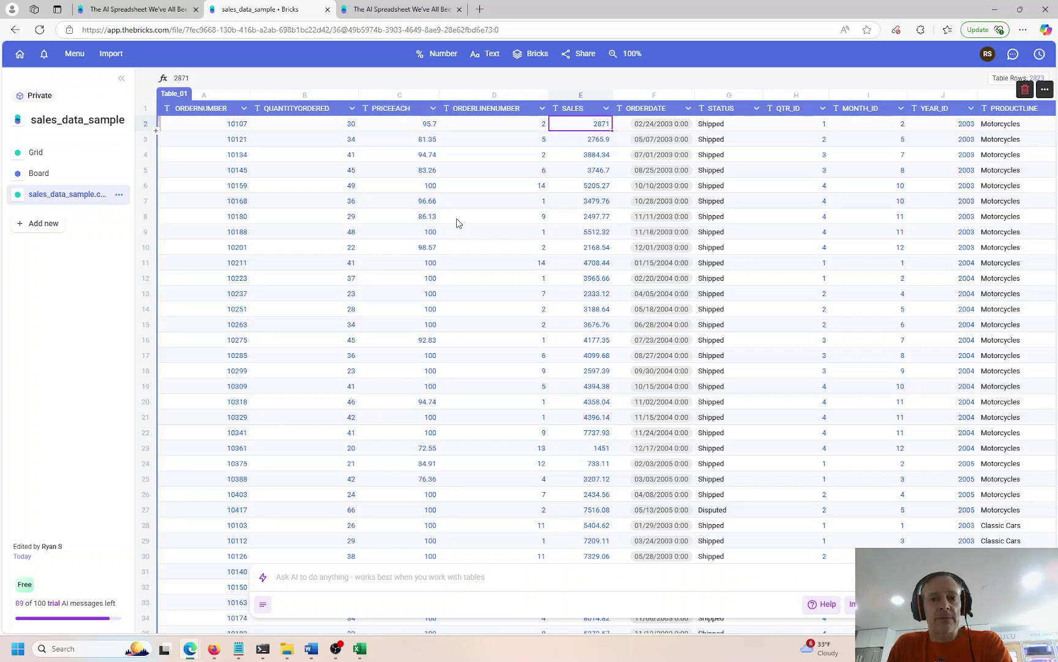
Step: Look through the header row's column names from SALES across to DEALSIZE
key("Up")
key("Right")
key("Right")
key("Right")
key("Right")
key("Right")
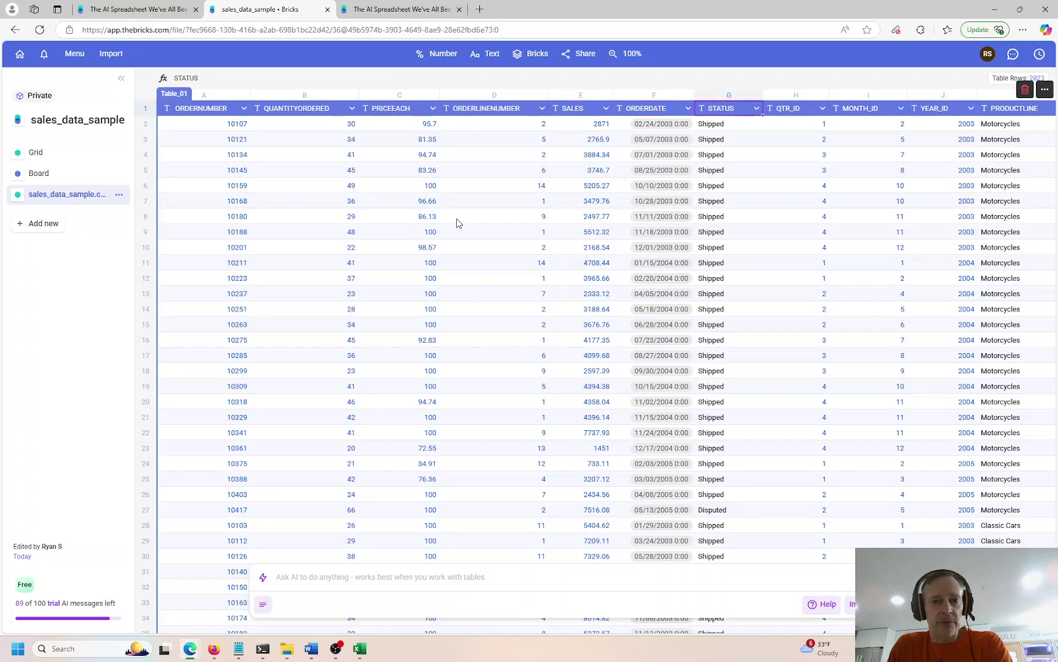
key("Right")
key("Right")
key("Right")
key("Right")
key("Right")
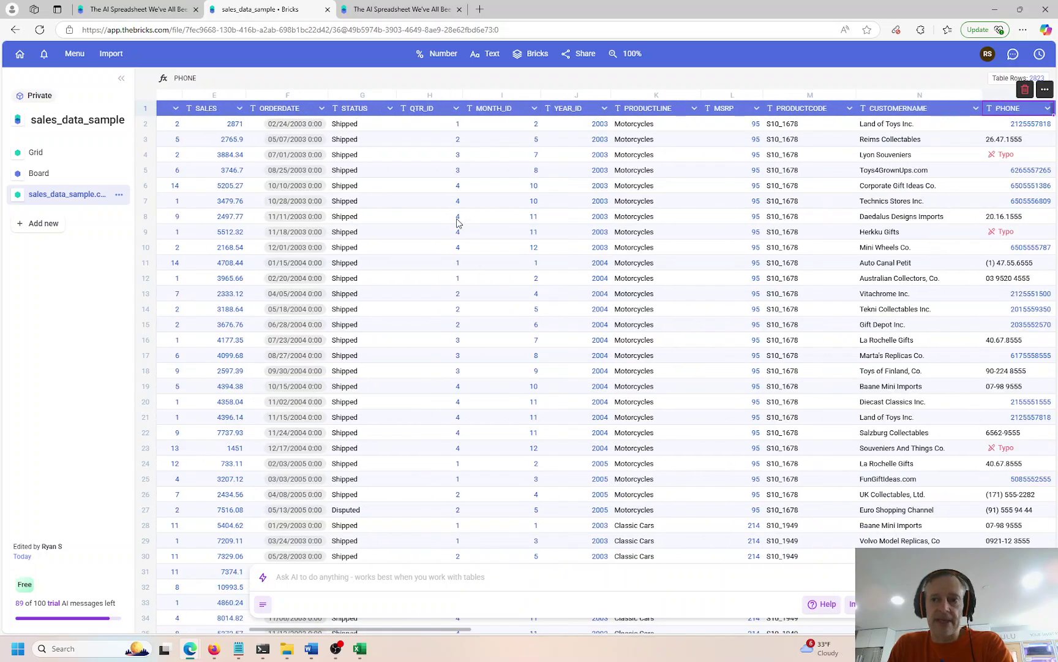
key("Right")
key("Right")
key("Right")
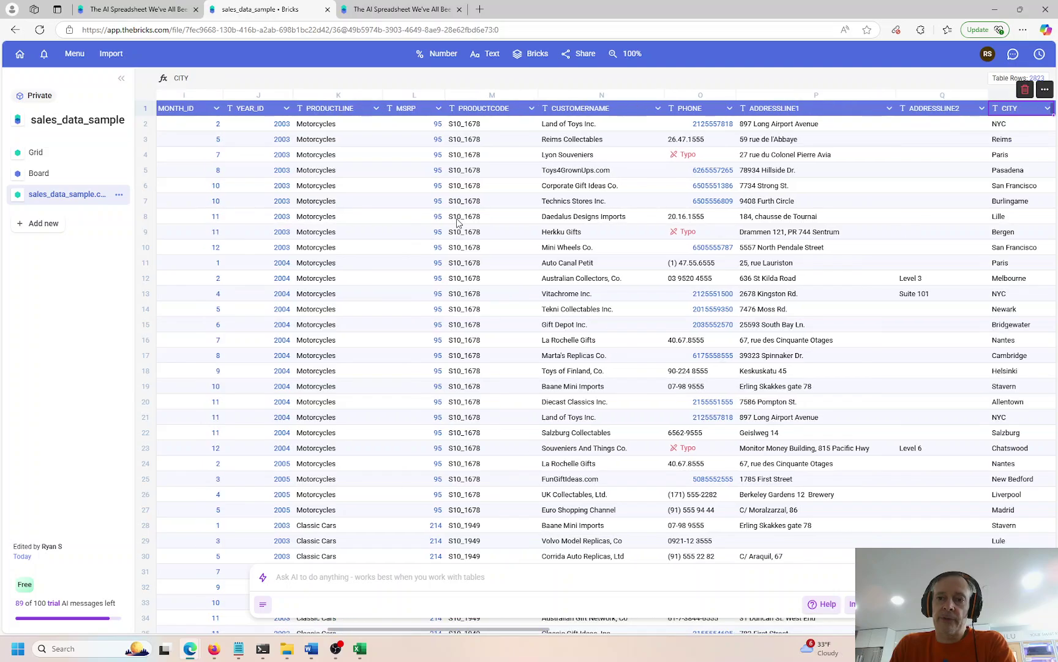
key("Right")
key("Right")
key("Right")
key("Right")
key("Right")
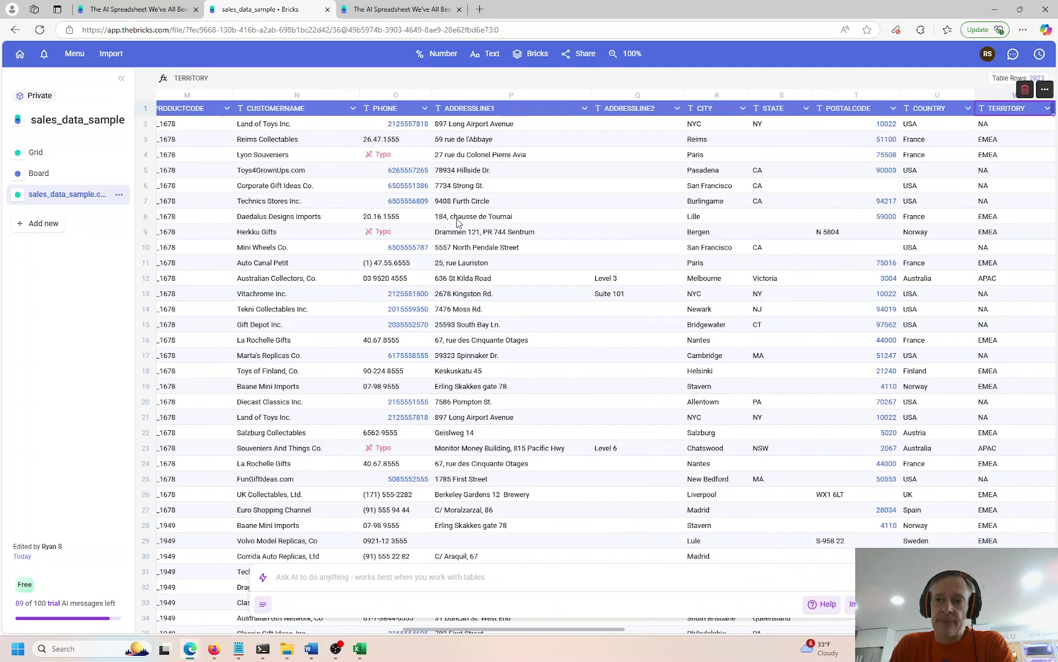
key("Right")
key("Right")
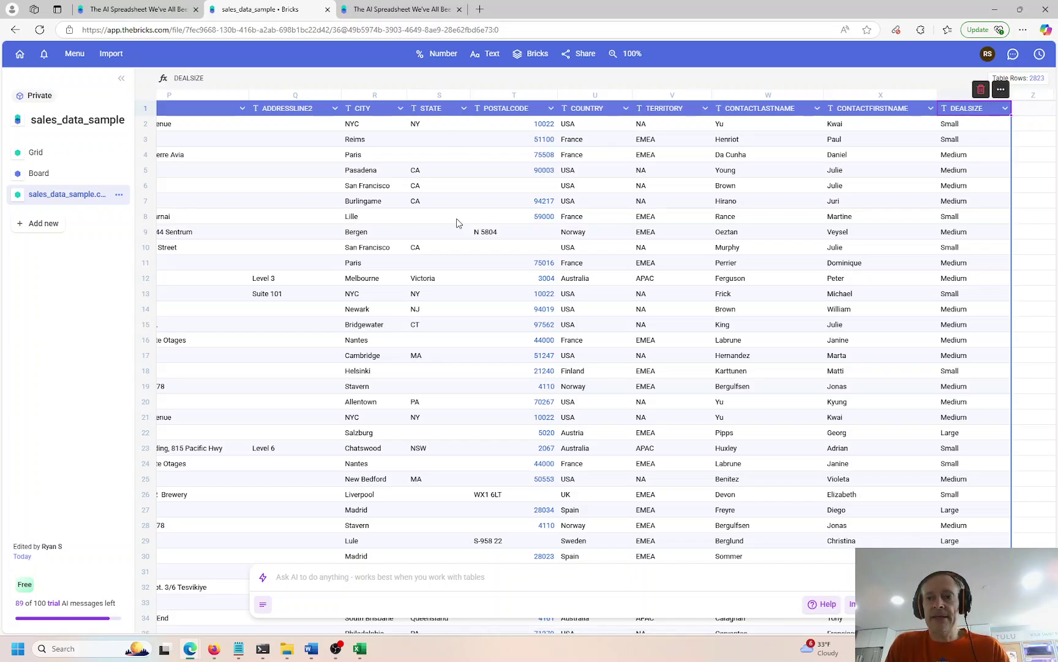
Step: Go back to the ORDERNUMBER column and look through the first data row as far as CITY
key("Home")
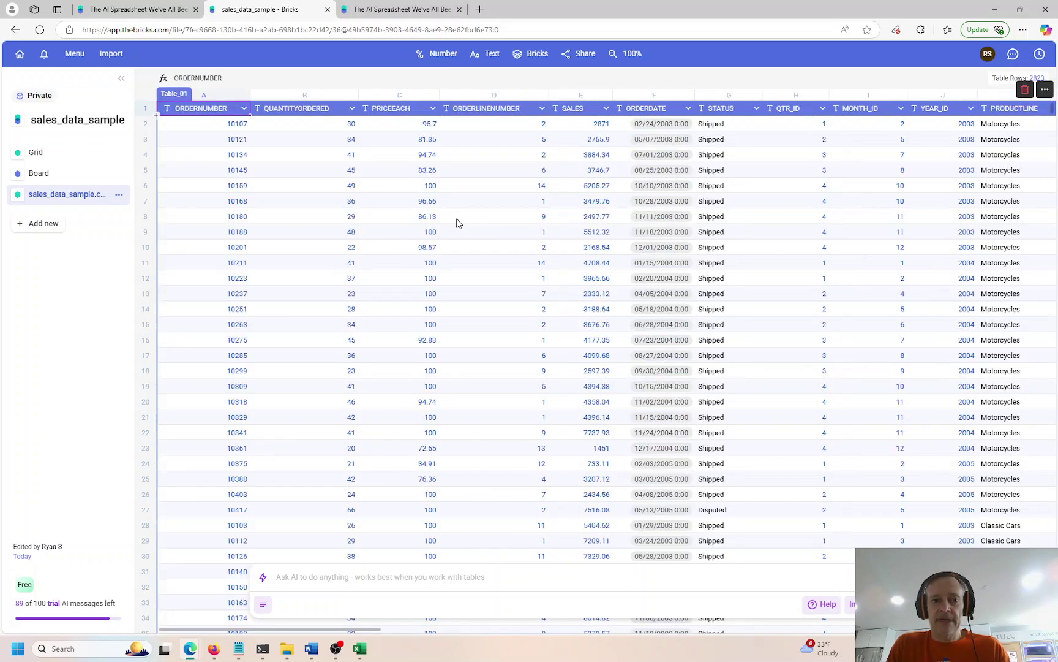
key("Down")
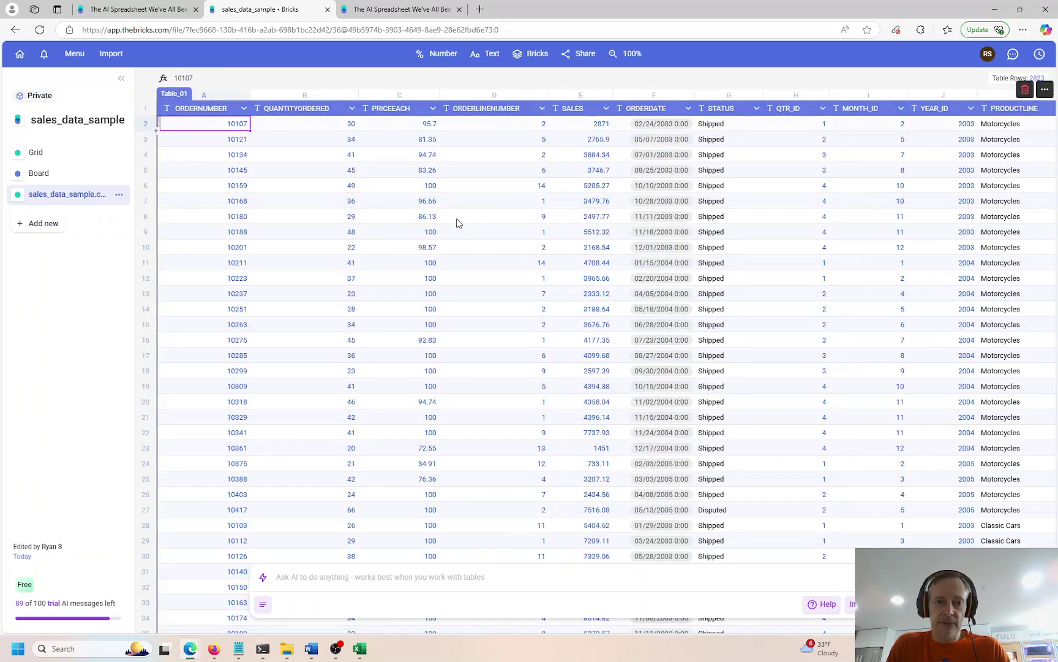
key("Right")
key("Right")
key("Right")
key("Right")
key("Right")
key("Right")
key("Right")
key("Right")
key("Right")
key("Right")
key("Right")
key("Right")
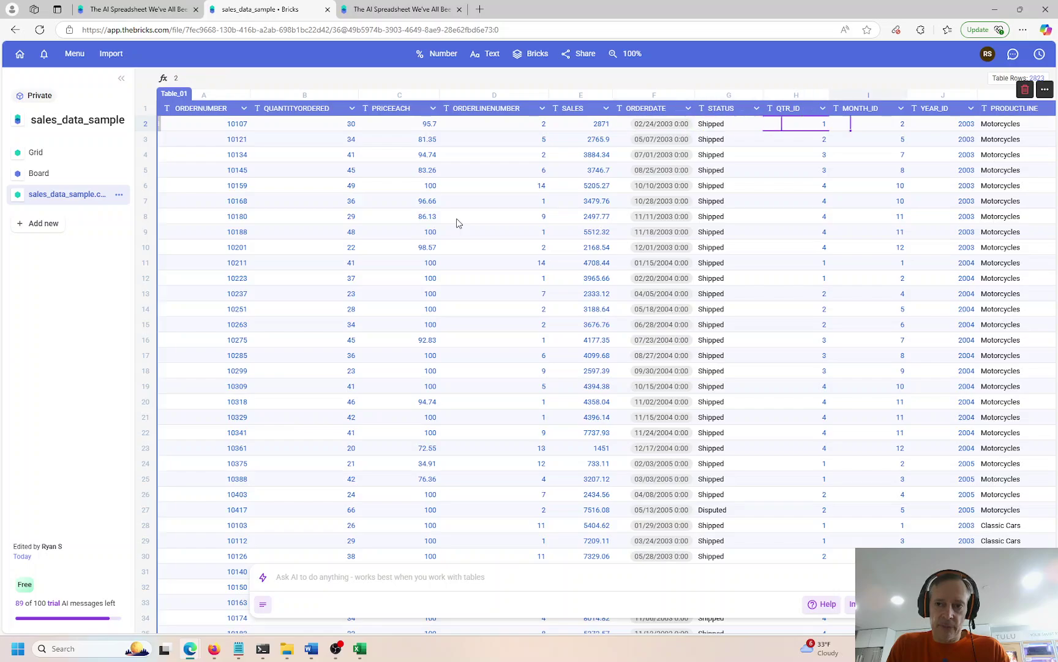
key("Right")
key("Right")
key("Right")
key("Right")
key("Right")
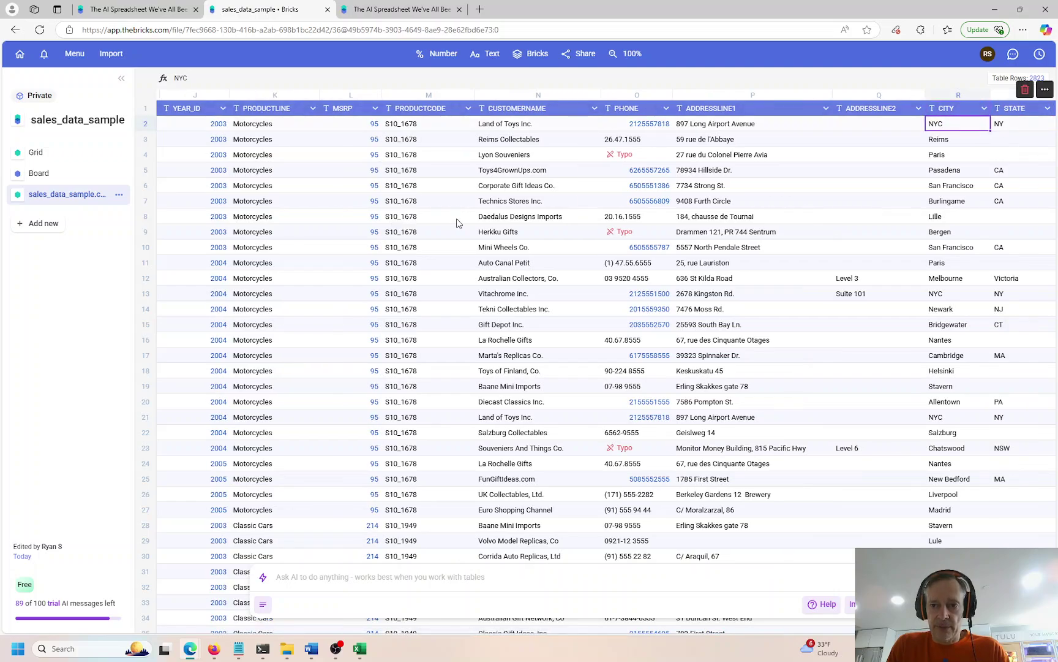
Step: Look back through the first data row's values from CITY to ORDERNUMBER
key("Left")
key("Left")
key("Left")
key("Left")
key("Left")
key("Left")
key("Left")
key("Left")
key("Left")
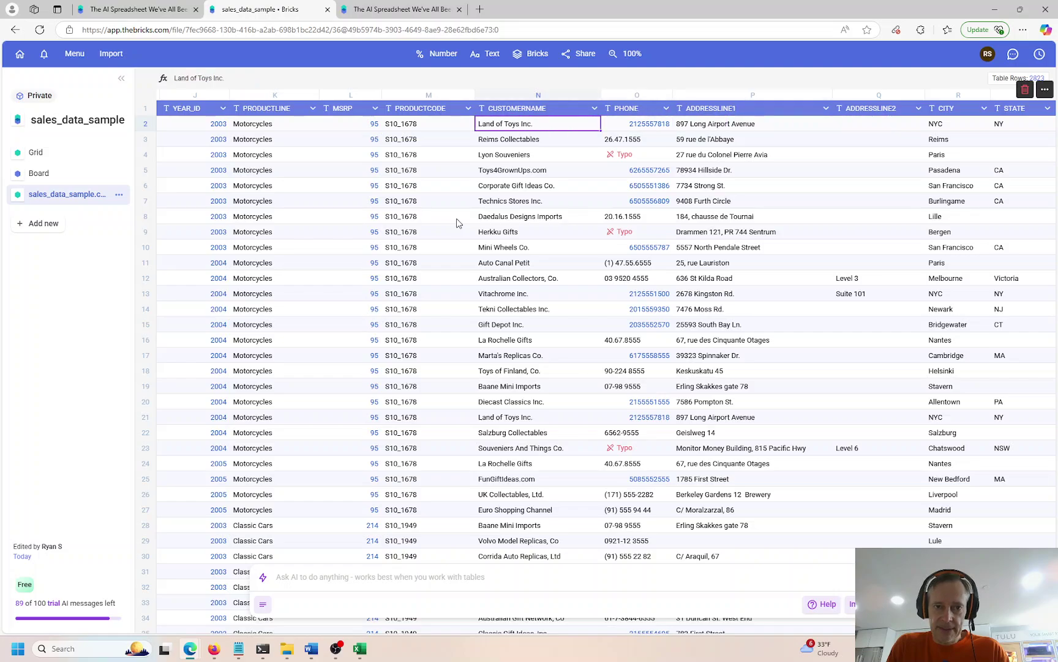
key("Left")
key("Left")
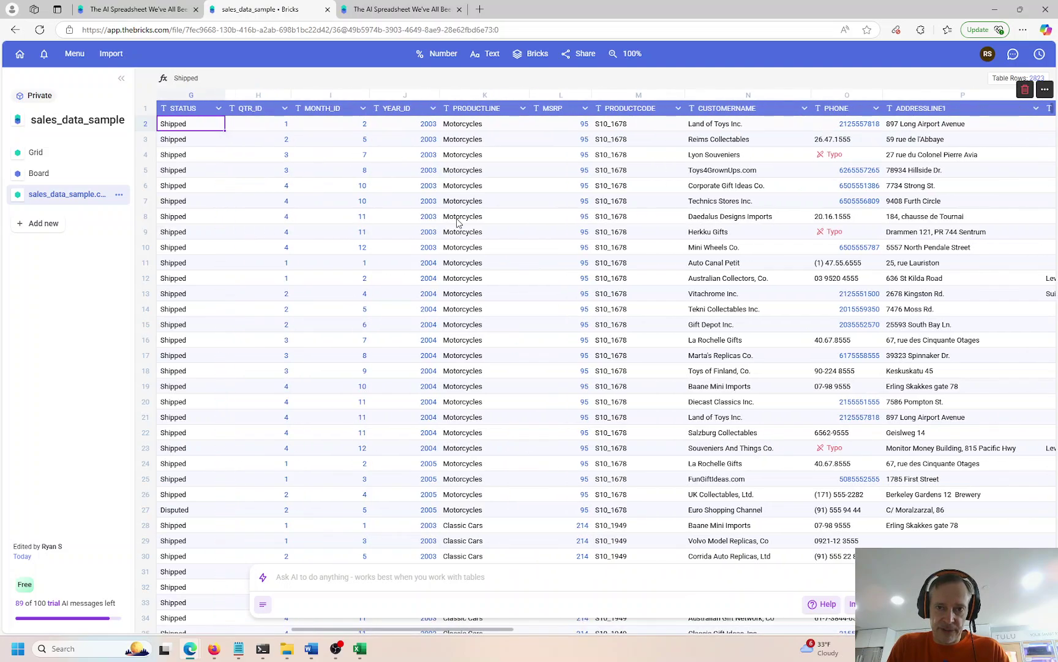
key("Left")
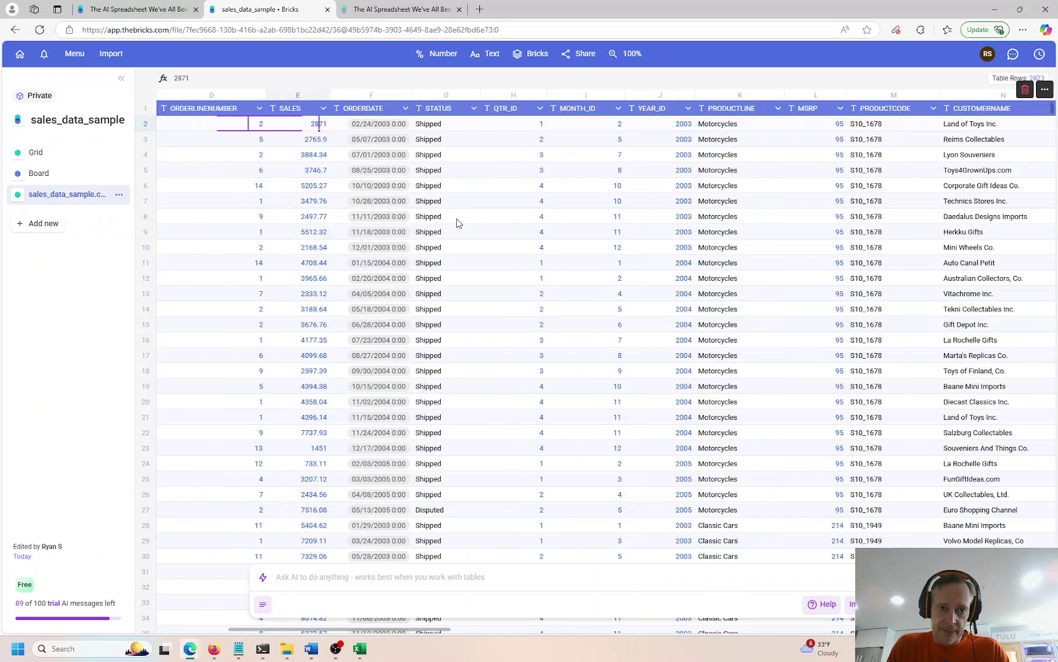
key("Right")
key("Left")
key("Left")
key("Left")
key("Left")
key("Left")
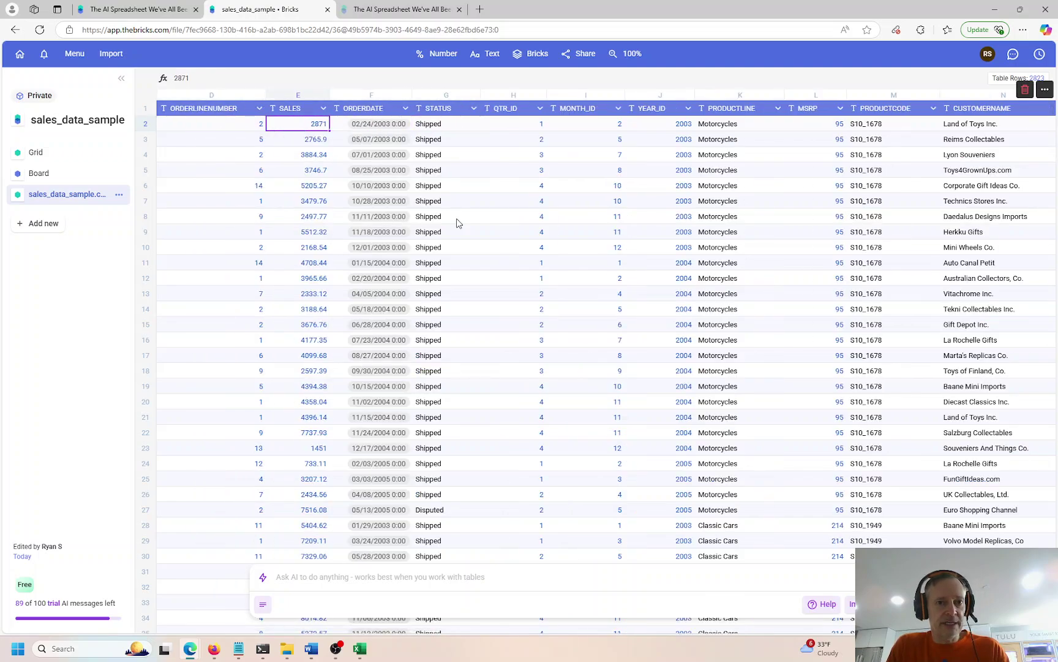
key("Left")
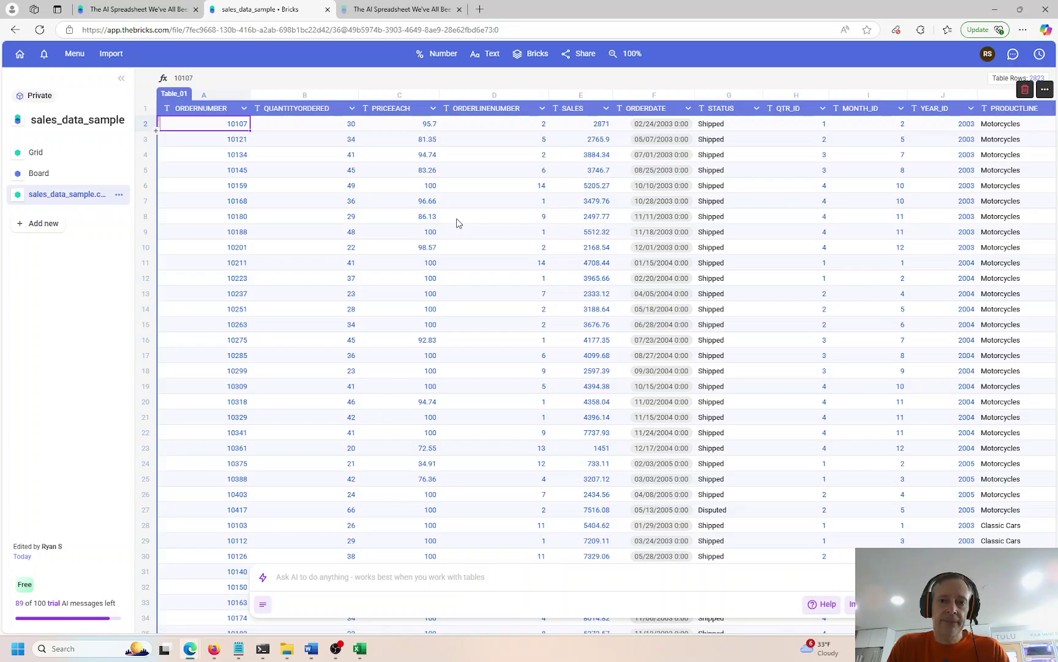
Step: Check the last row of the PRICEEACH column and the empty rows below it, down to row 2831
key("Right")
key("Right")
key("Down")
key("ctrl+Down")
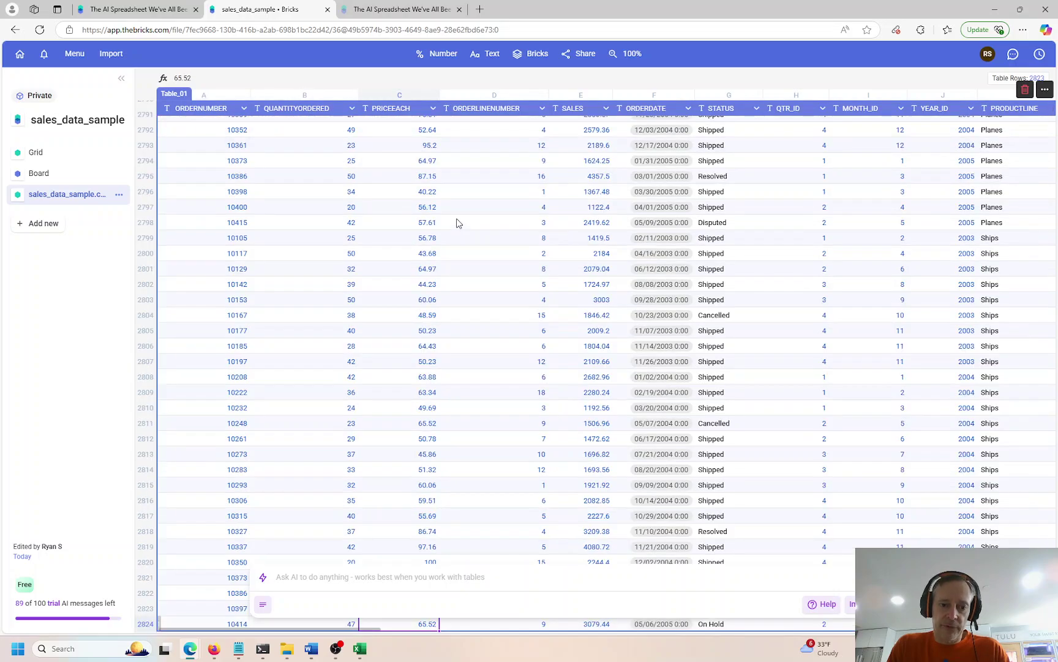
key("Down")
key("Down")
key("Down")
key("Down")
key("Down")
key("Down")
key("Down")
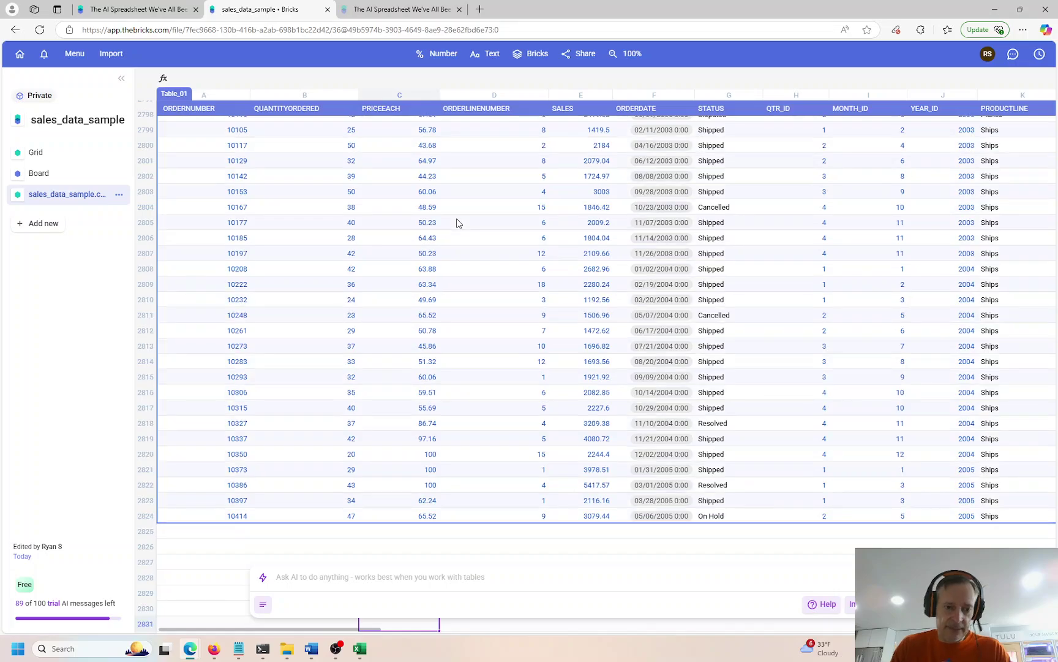
Step: Ask the AI "can you please show me total sales shipped to state CA and NY", referencing the table's SALES and STATE columns
left_click(457, 578)
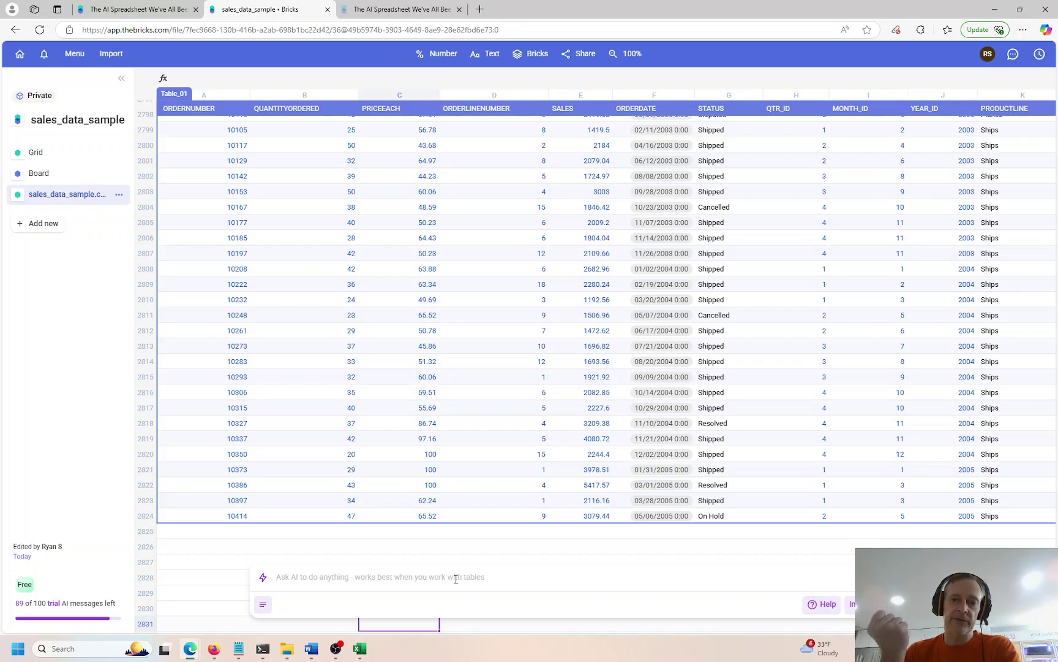
type("can ")
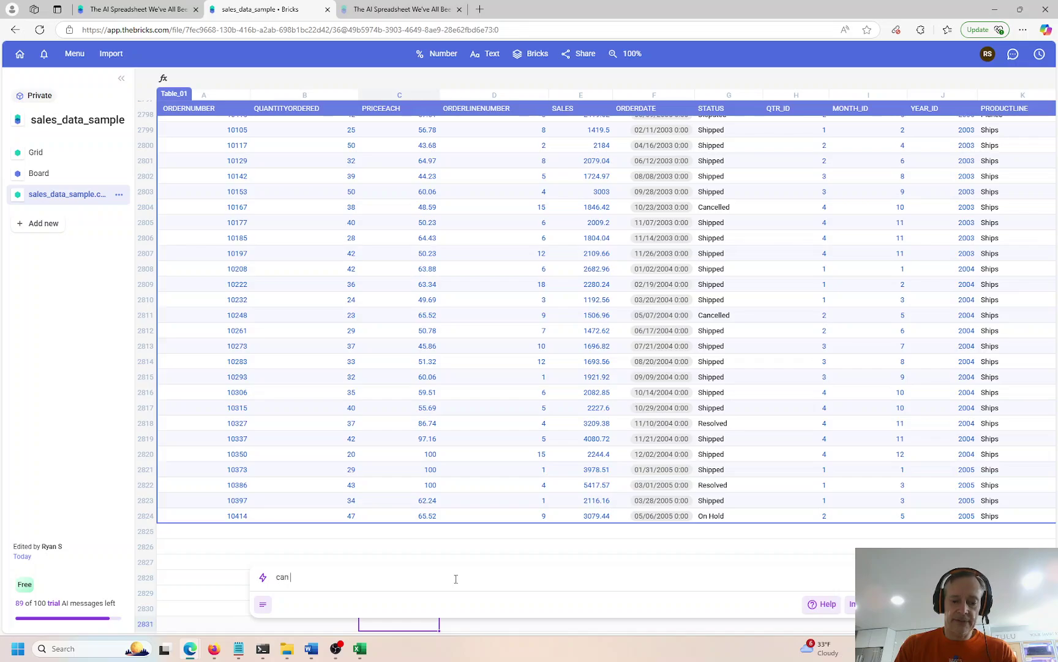
type("you please show me ")
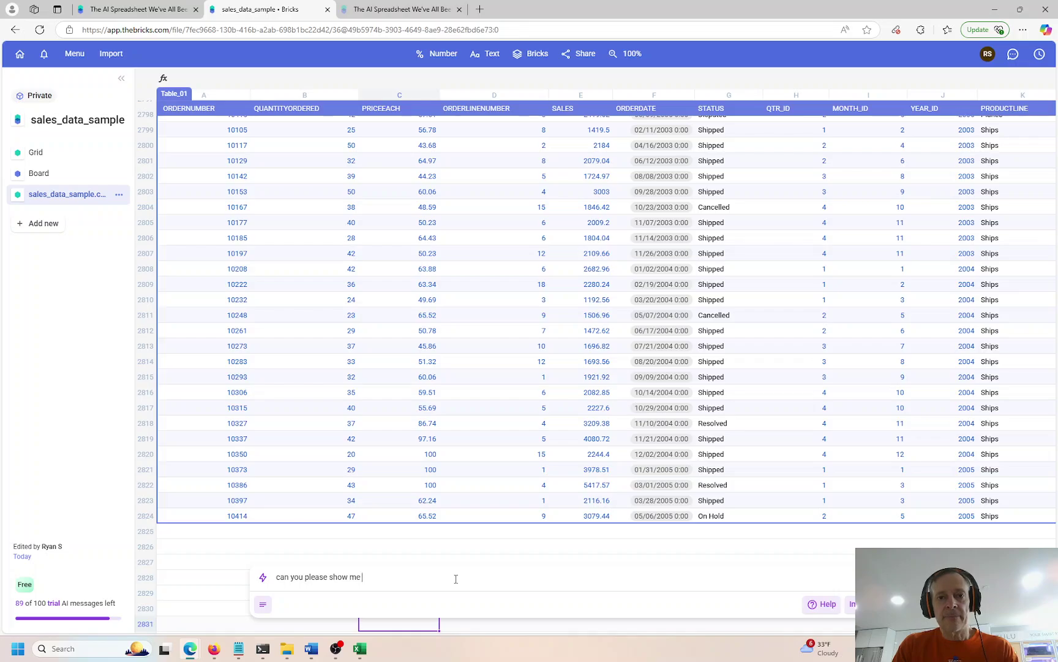
type("total")
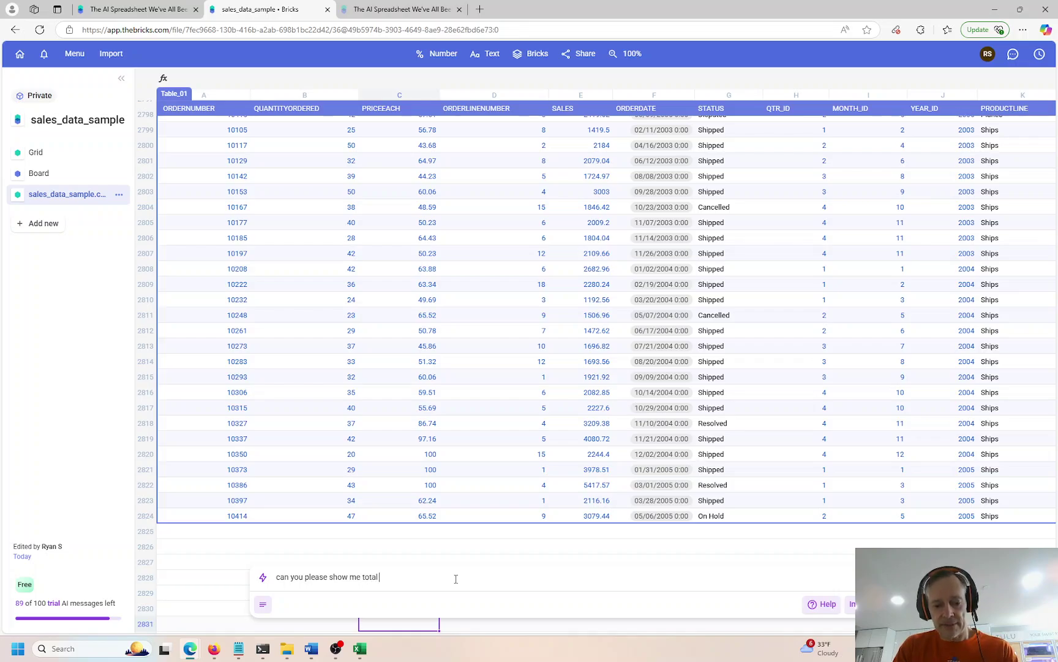
type(" sales ")
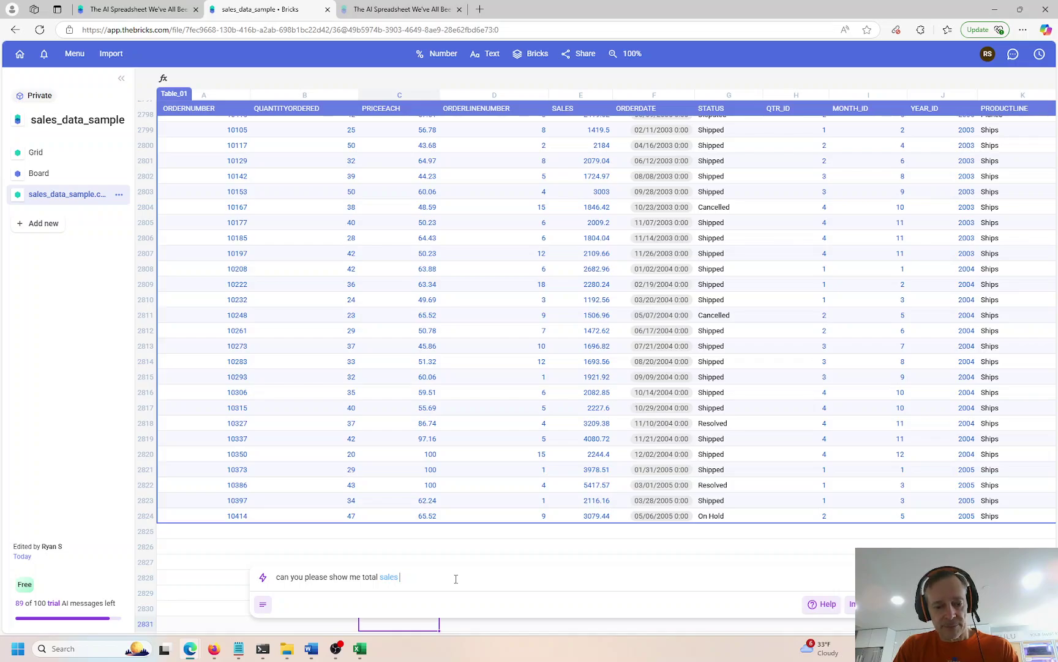
type("shipped to")
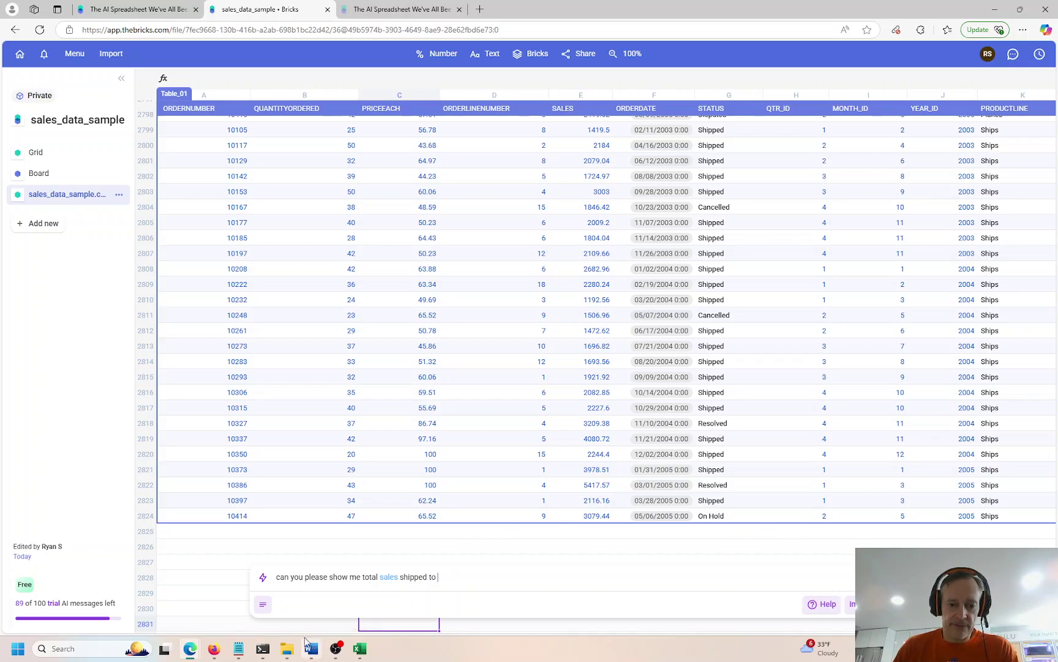
left_click_drag(319, 629, 650, 638)
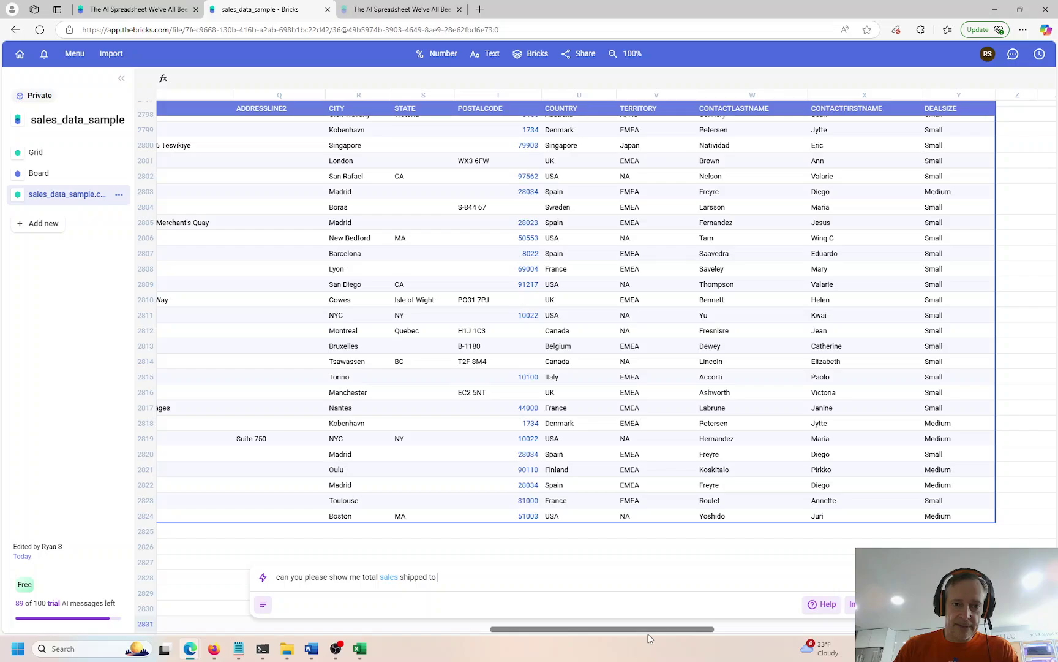
left_click_drag(651, 639, 647, 638)
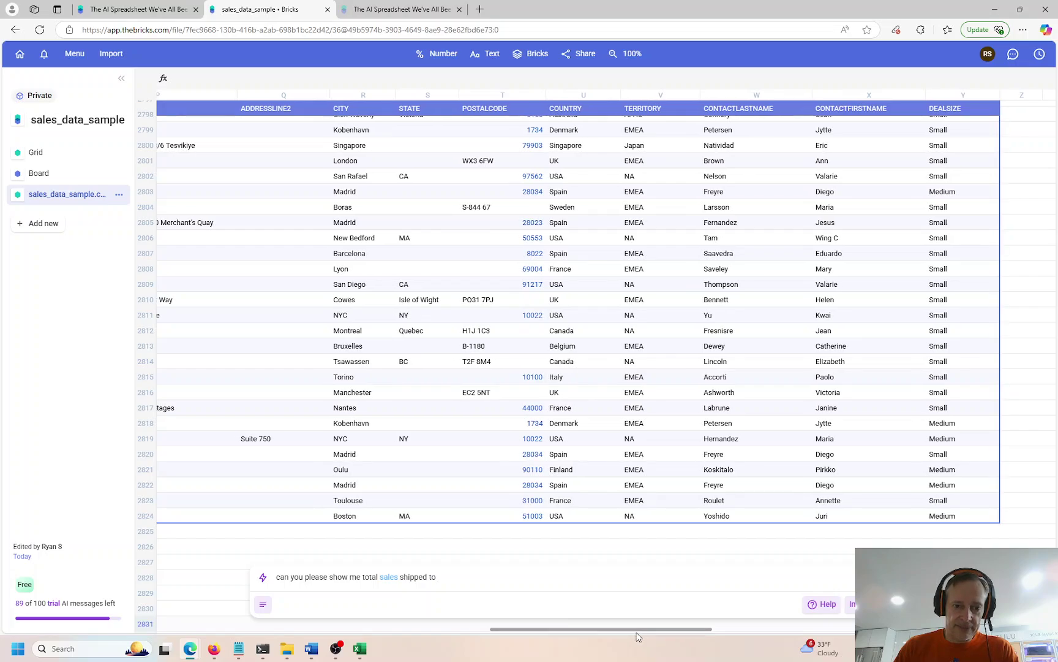
type("sp")
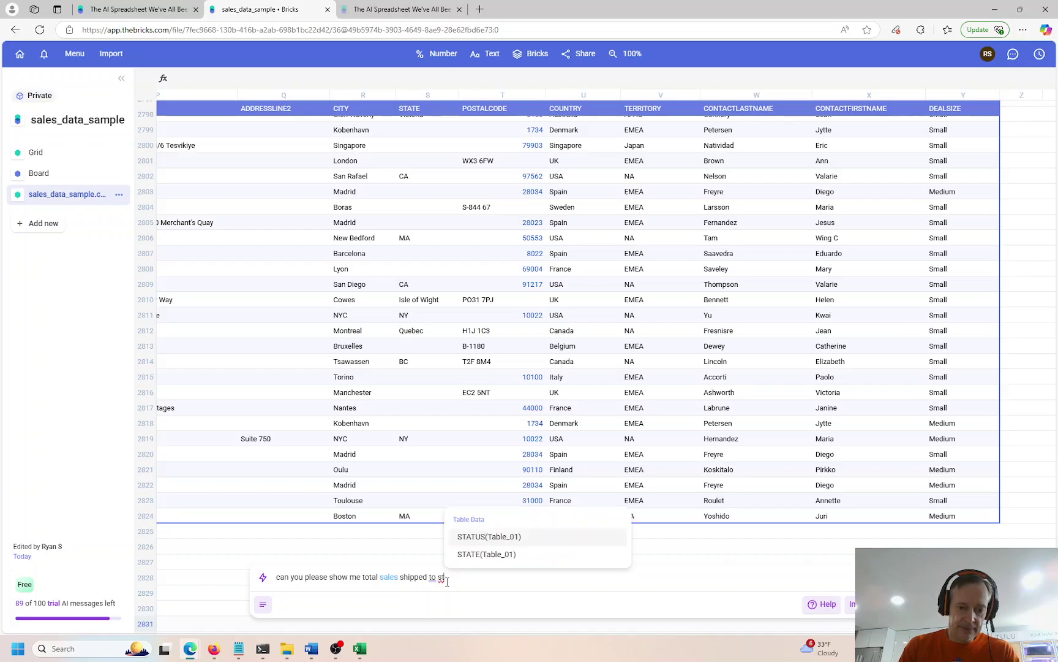
key("Return")
type("CA and NY")
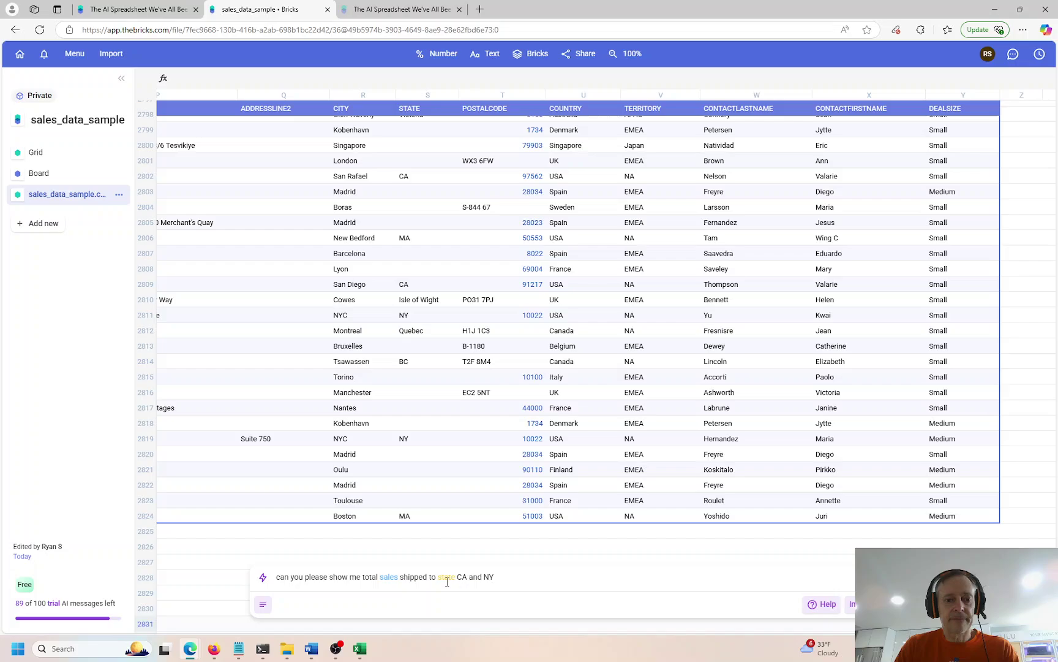
key("Return")
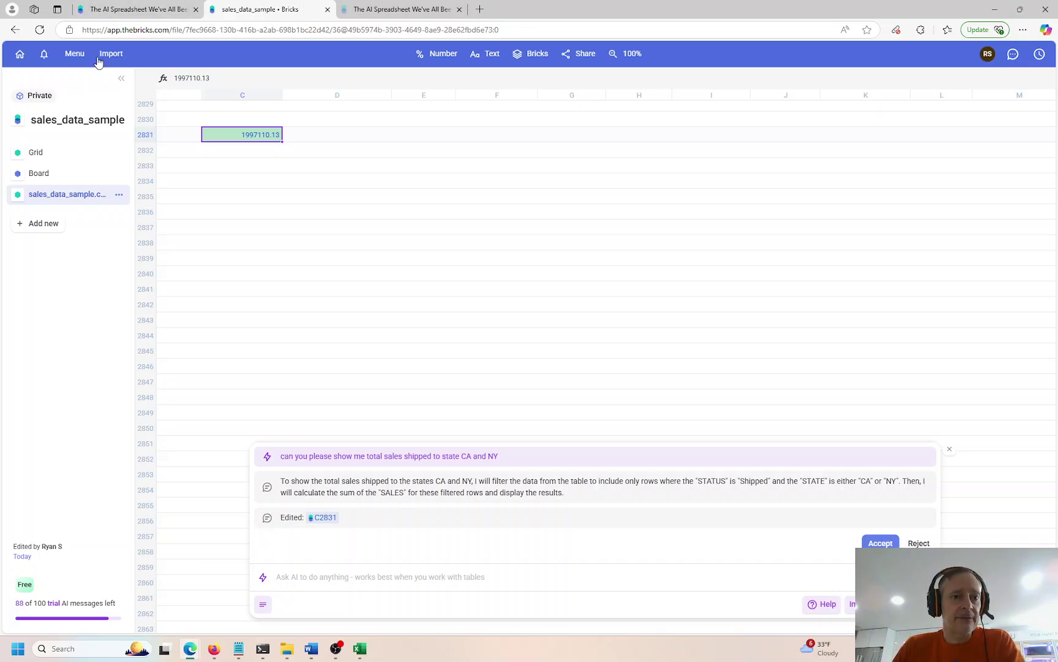
Step: Format the AI's result in cell C2831 as dollar currency
left_click(432, 55)
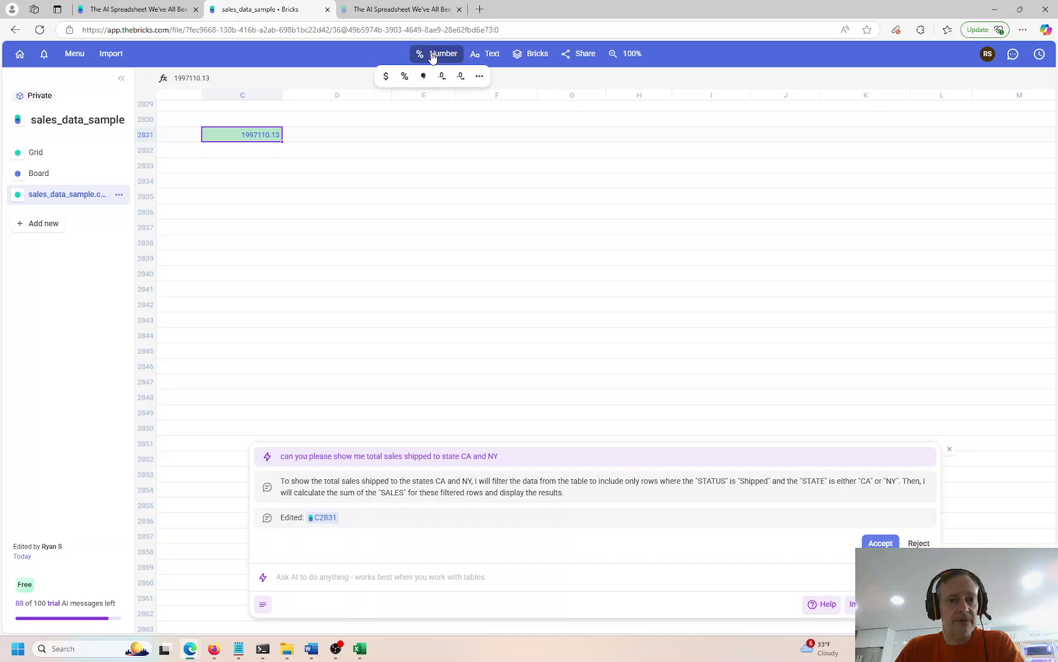
left_click(385, 76)
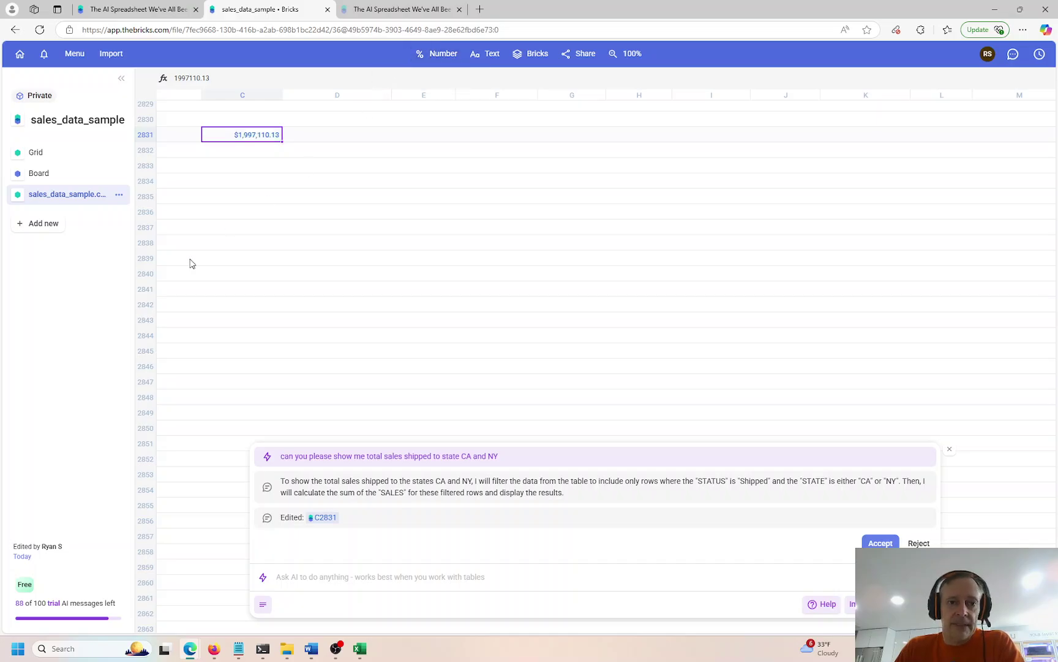
Step: Switch to the Excel workbook and create a PivotTable from Sheet1's sales data, A1:Y2824, on a new worksheet
left_click(360, 648)
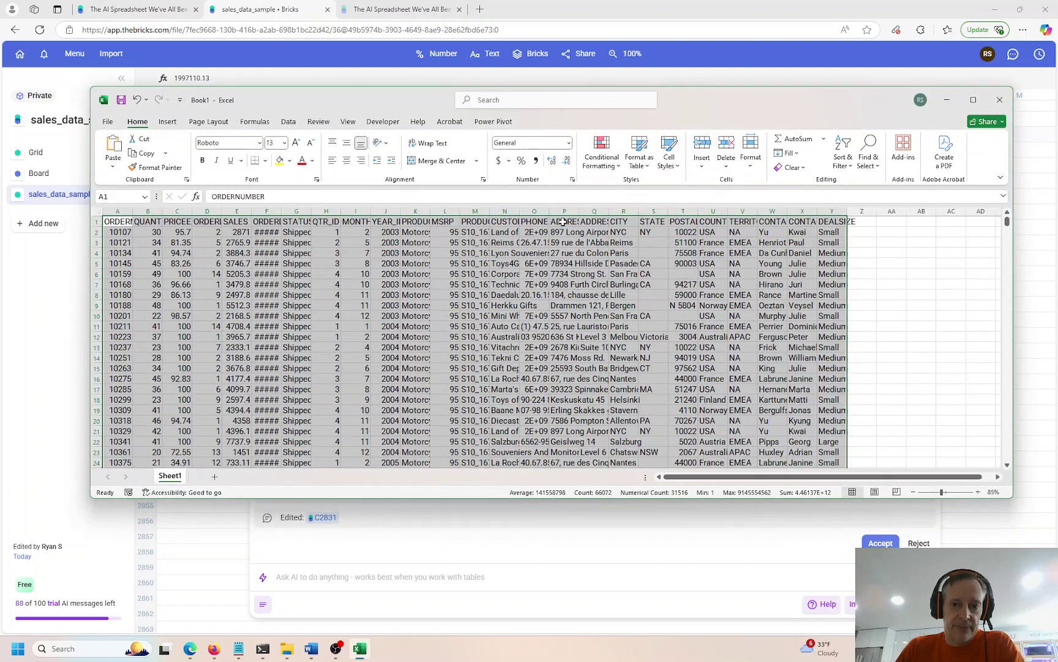
left_click(562, 221)
left_click(167, 121)
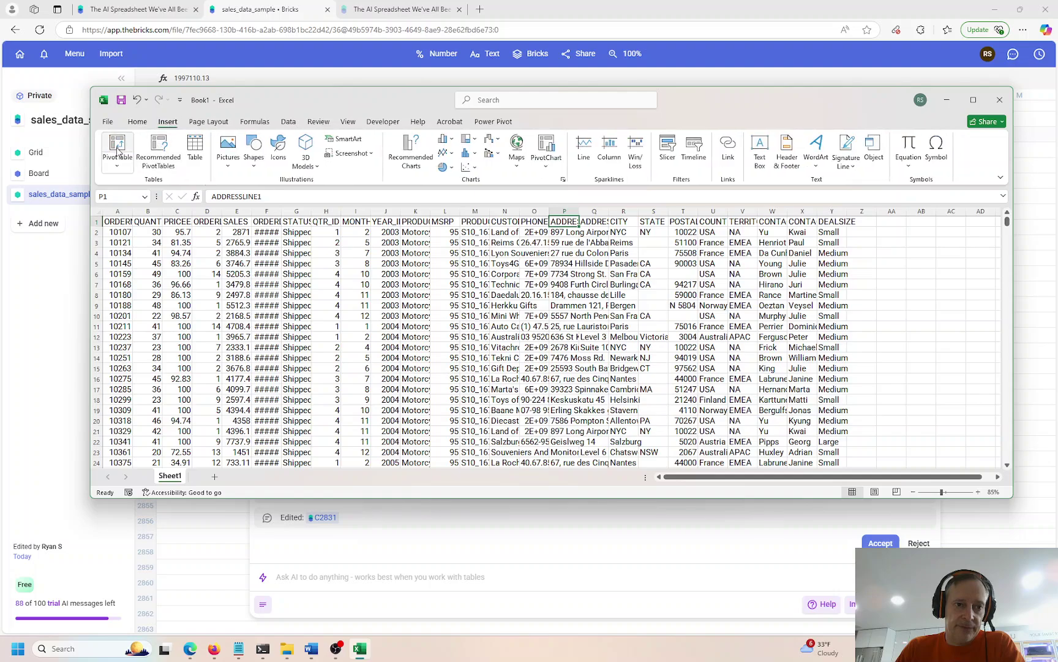
left_click(117, 150)
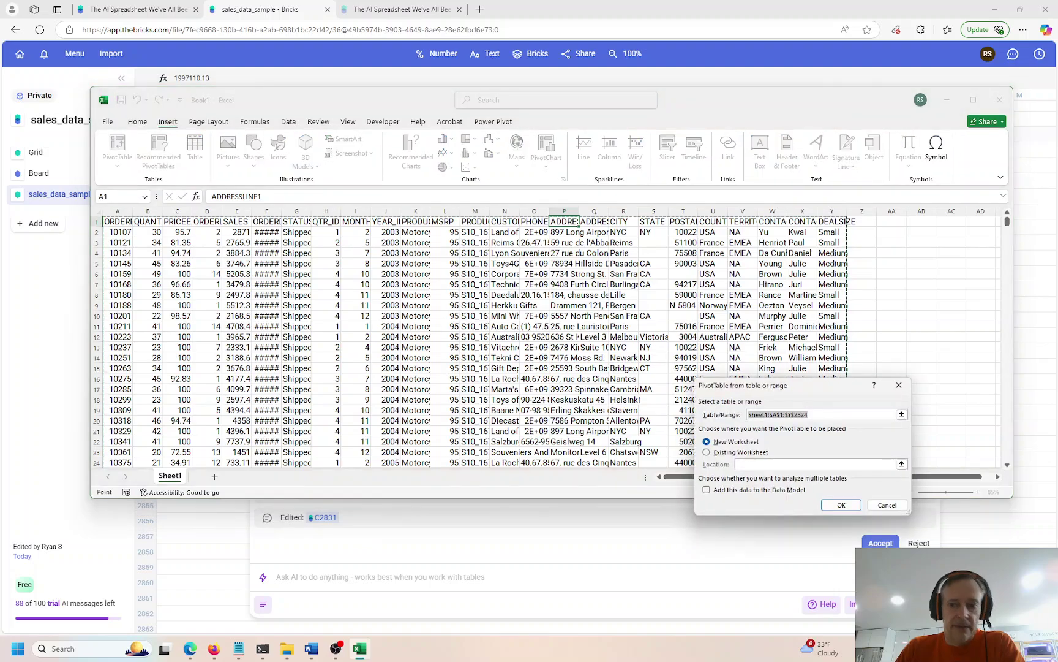
left_click(841, 505)
left_click(146, 280)
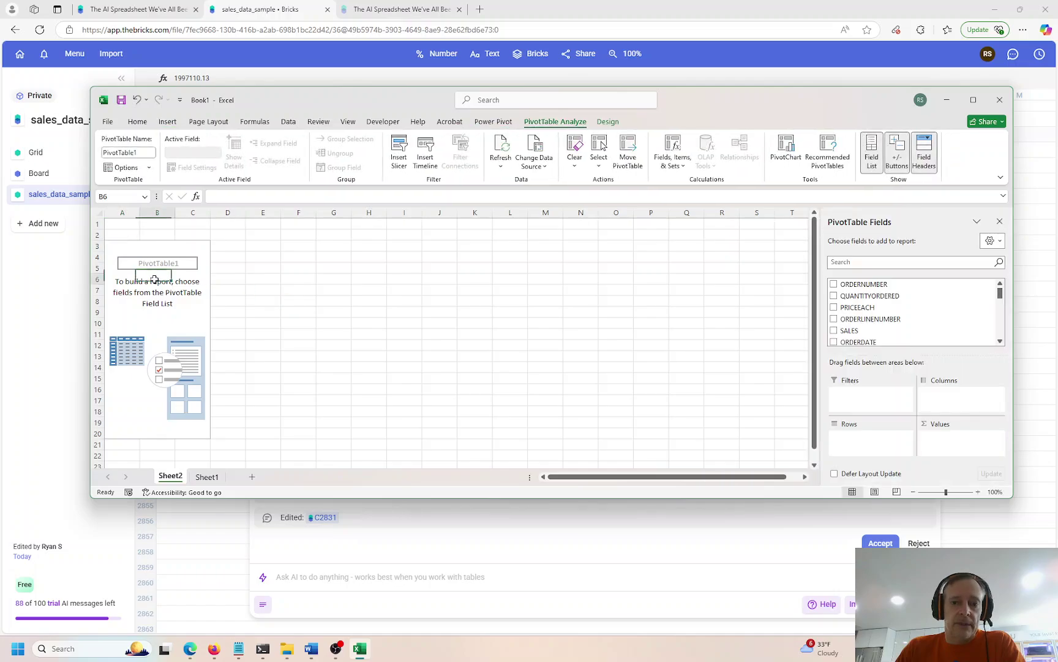
Step: Build the PivotTable with the sum of SALES as values and STATE as rows
left_click_drag(855, 330, 957, 444)
scroll(867, 316, "down", 6)
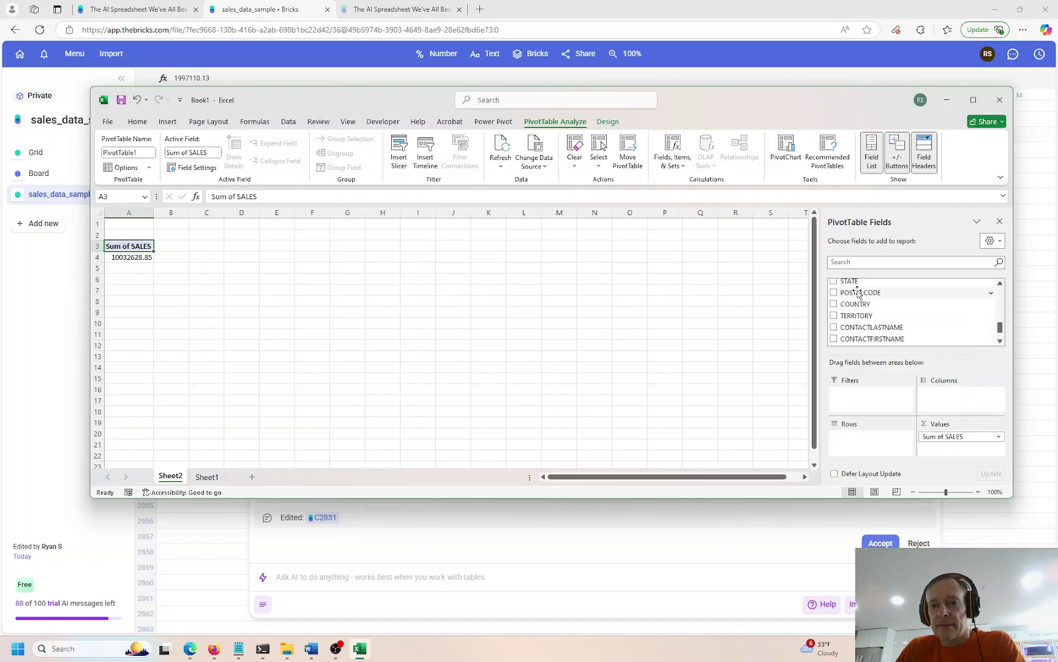
left_click_drag(852, 282, 866, 439)
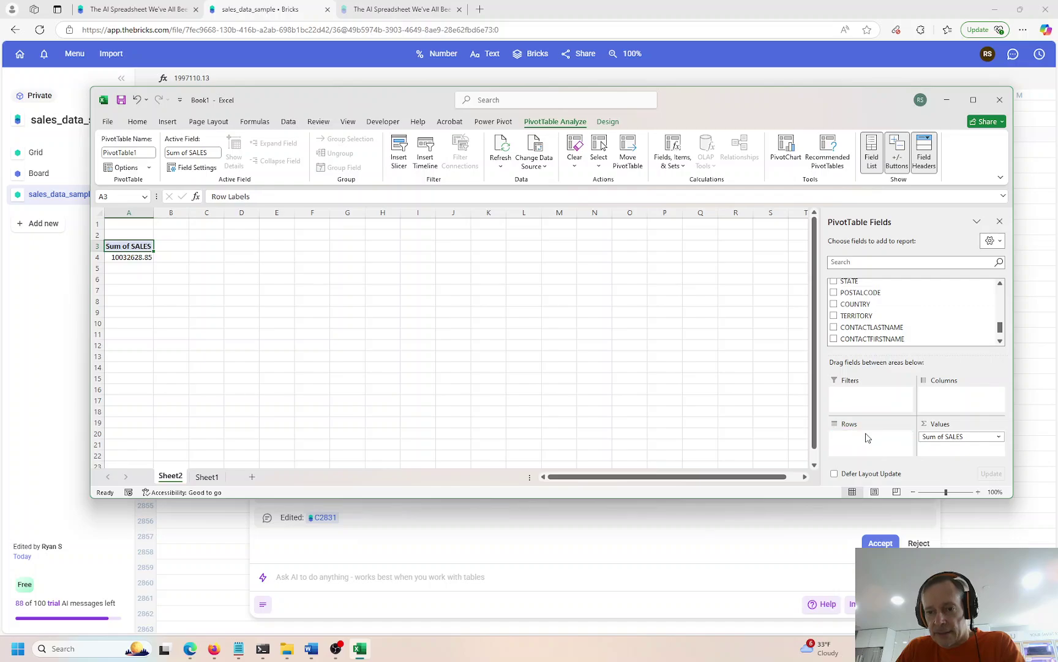
Step: Filter the PivotTable's row labels to show only the states CA and NY
left_click(149, 245)
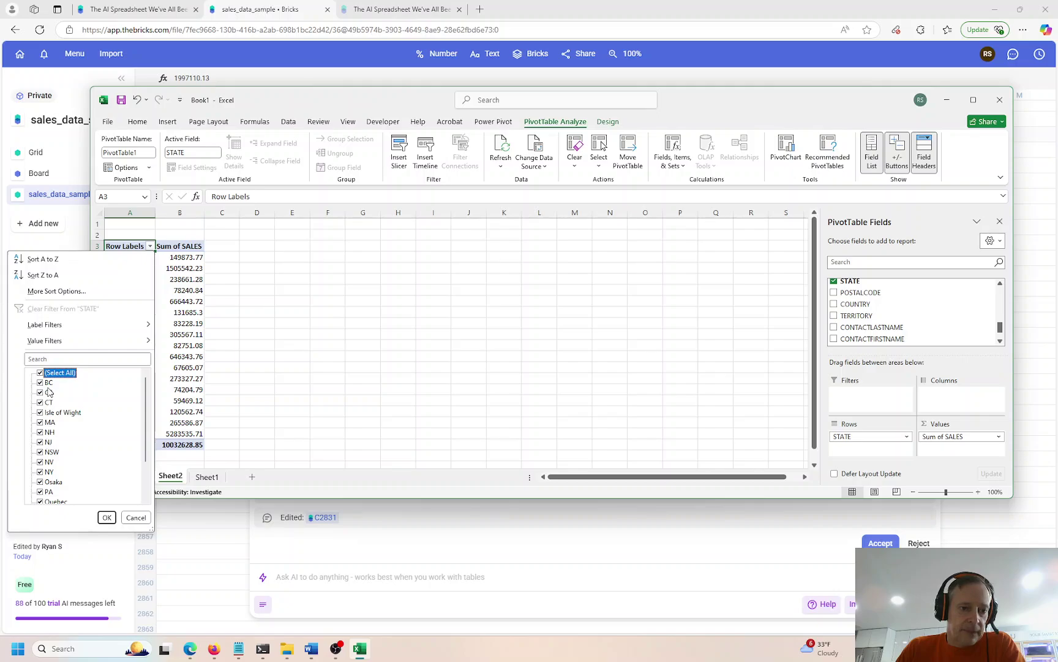
left_click(40, 373)
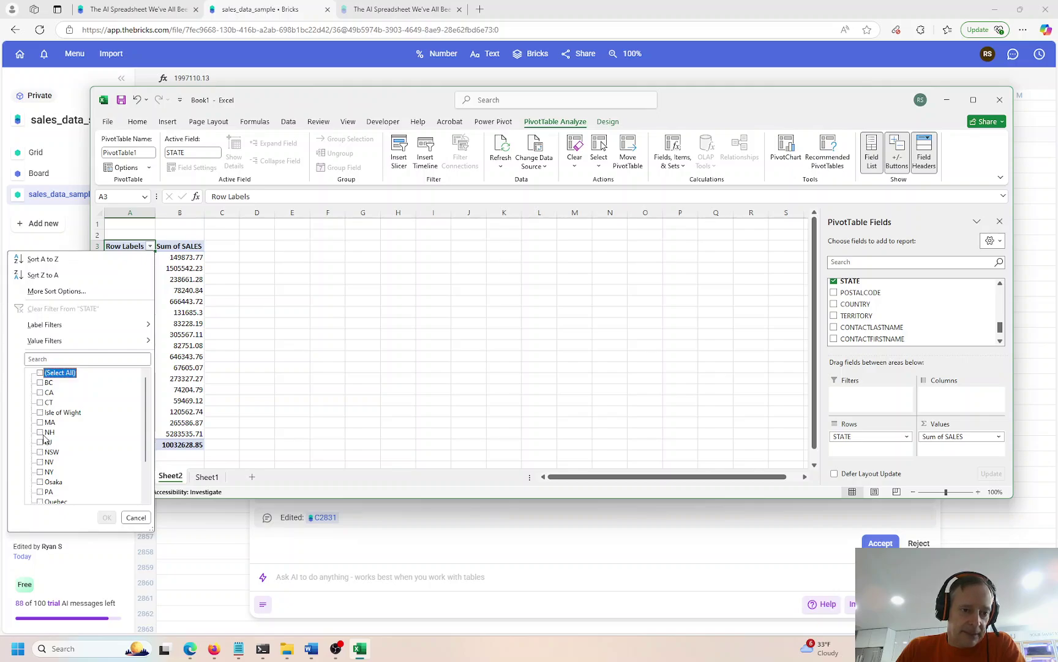
left_click(40, 472)
left_click(40, 393)
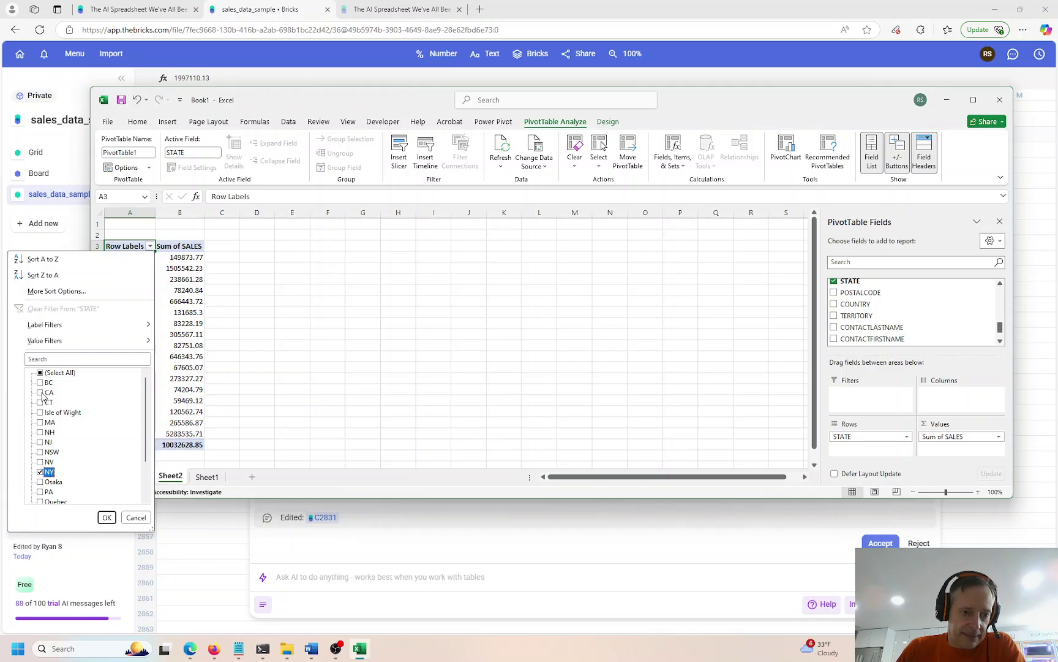
left_click(107, 517)
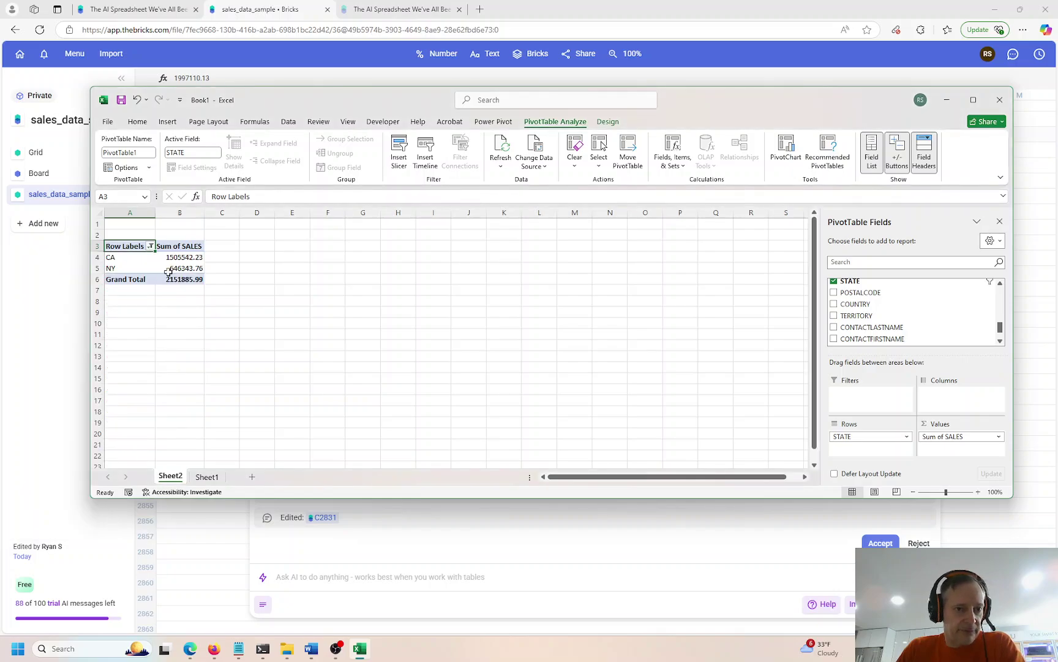
Step: Apply the Accounting number format to column B with the PivotTable's sales sums
left_click(194, 278)
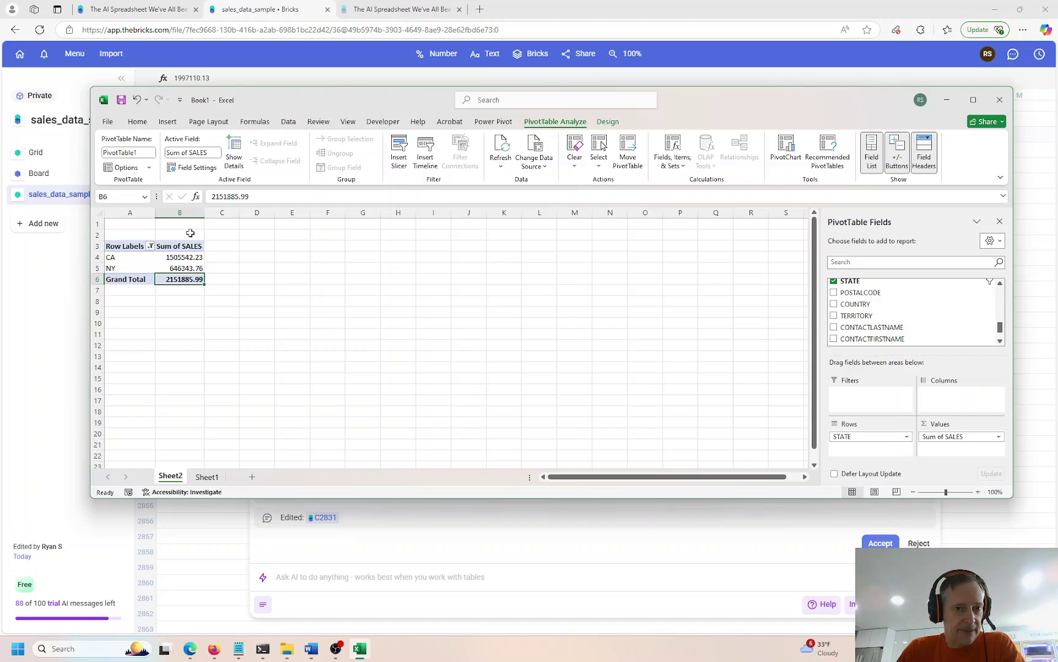
left_click(179, 212)
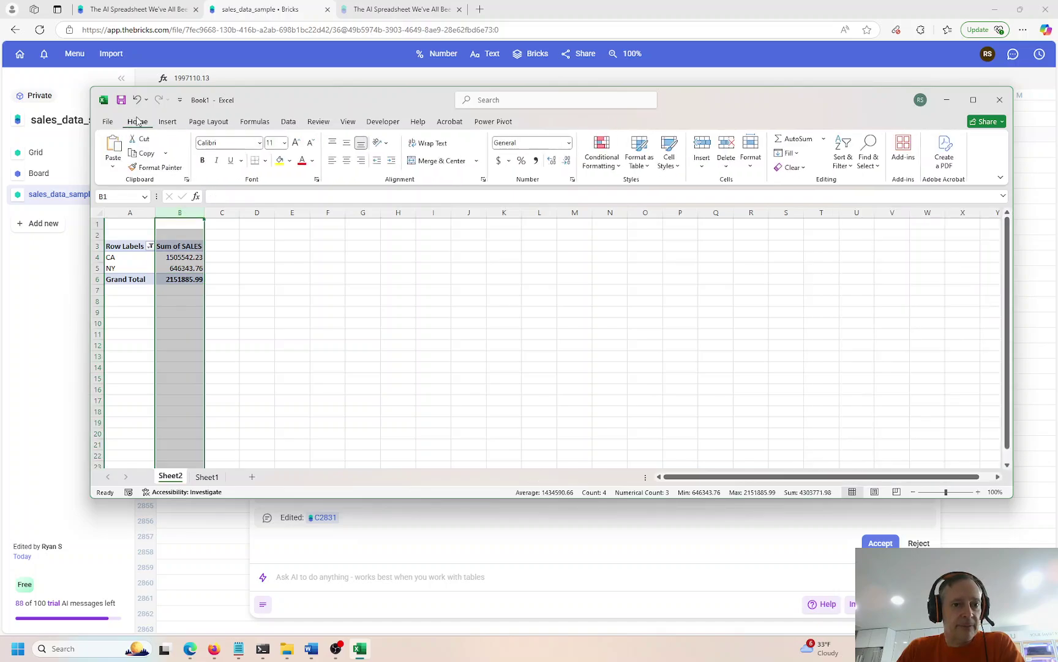
left_click(174, 122)
left_click(267, 125)
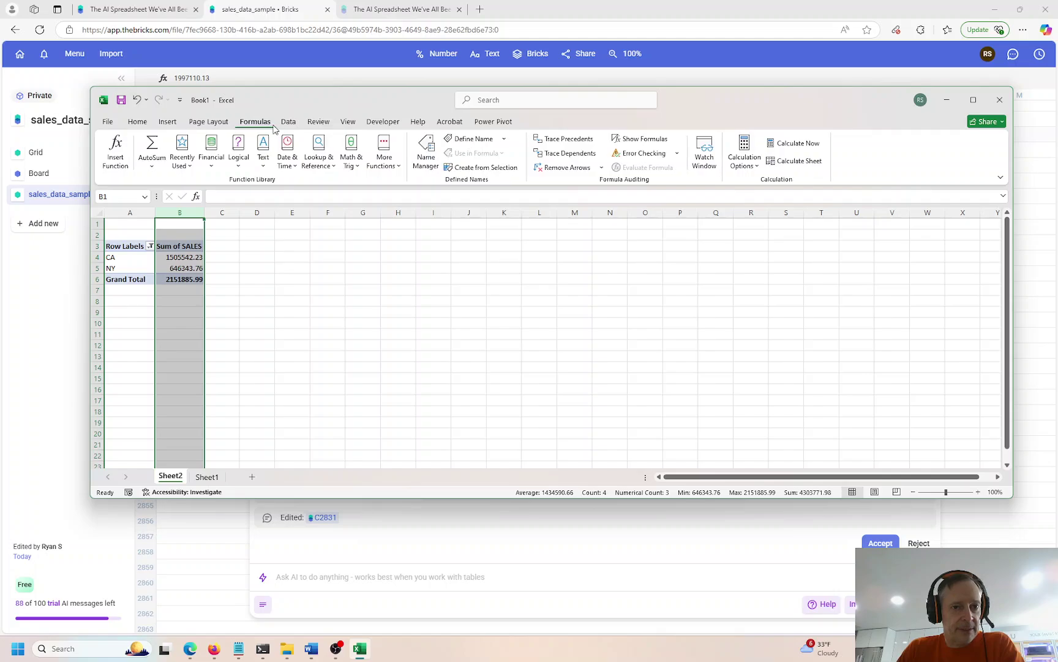
left_click(146, 123)
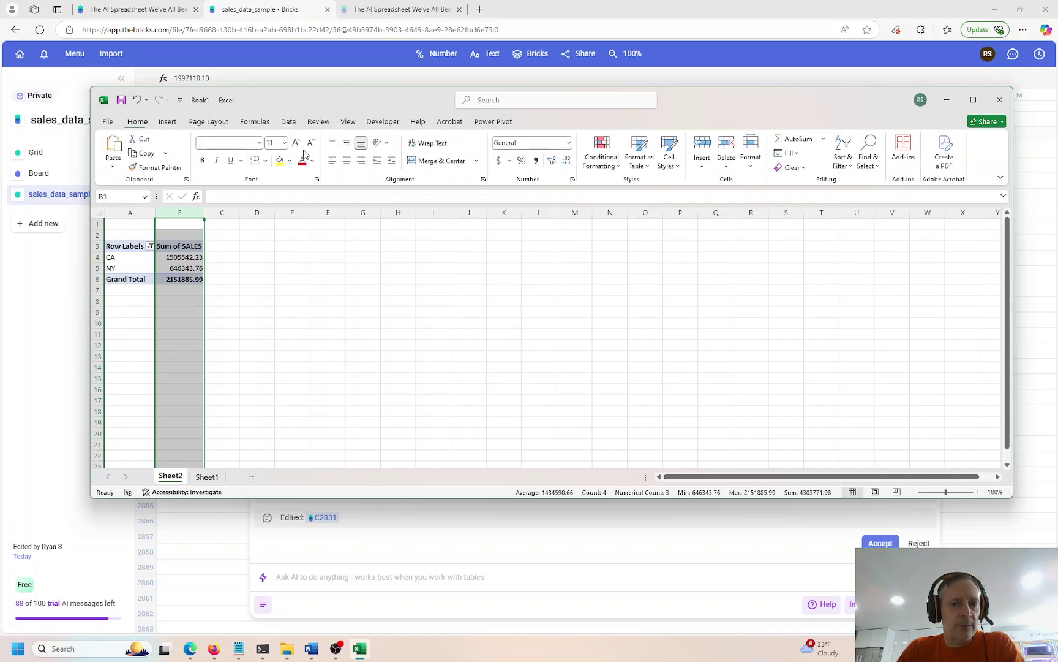
left_click(497, 164)
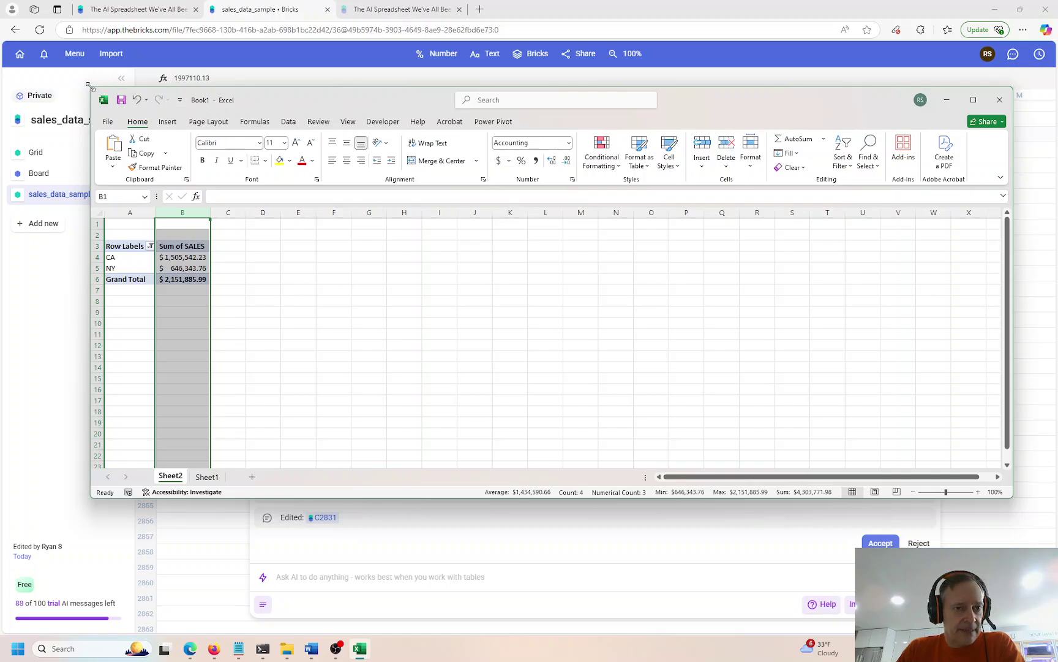
Step: Narrow the Excel window to compare its grand total with the Bricks result, and read the AI's explanation of its calculation
left_click_drag(96, 92, 450, 89)
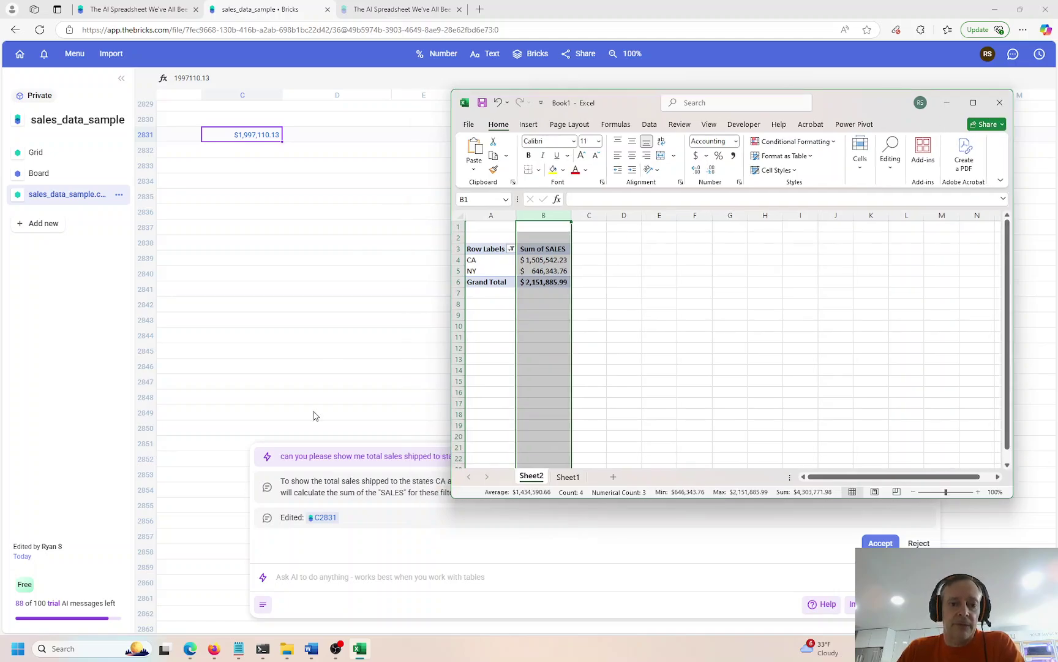
left_click(395, 492)
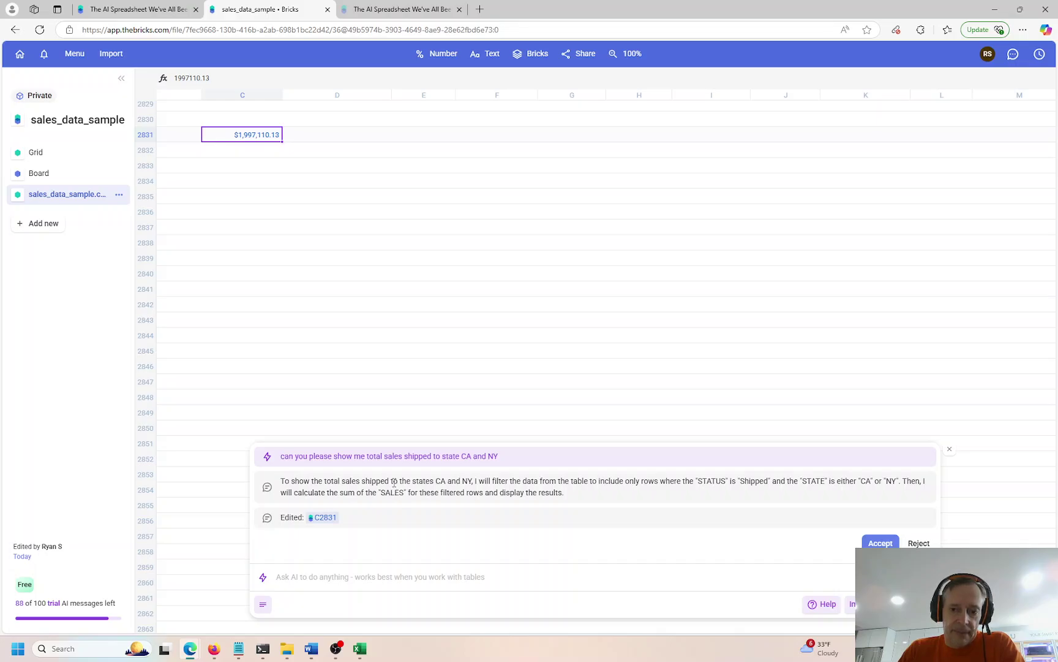
left_click(359, 648)
Step: Switch to Excel, widen its window and add the STATUS field to the PivotTable as a report filter
left_click(496, 260)
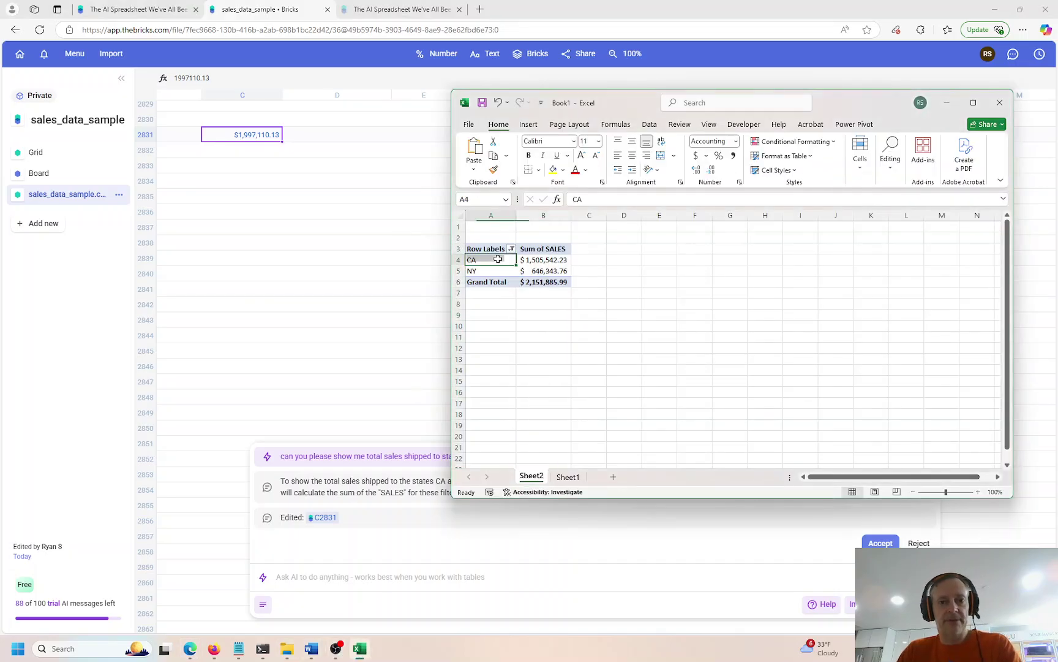
scroll(886, 303, "up", 3)
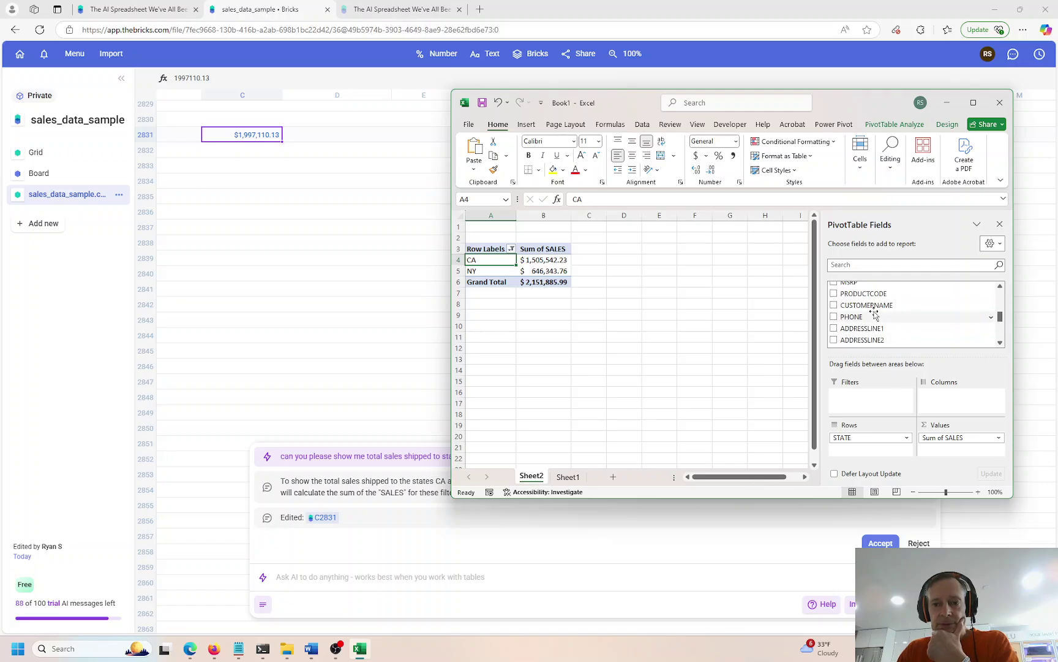
scroll(874, 314, "up", 2)
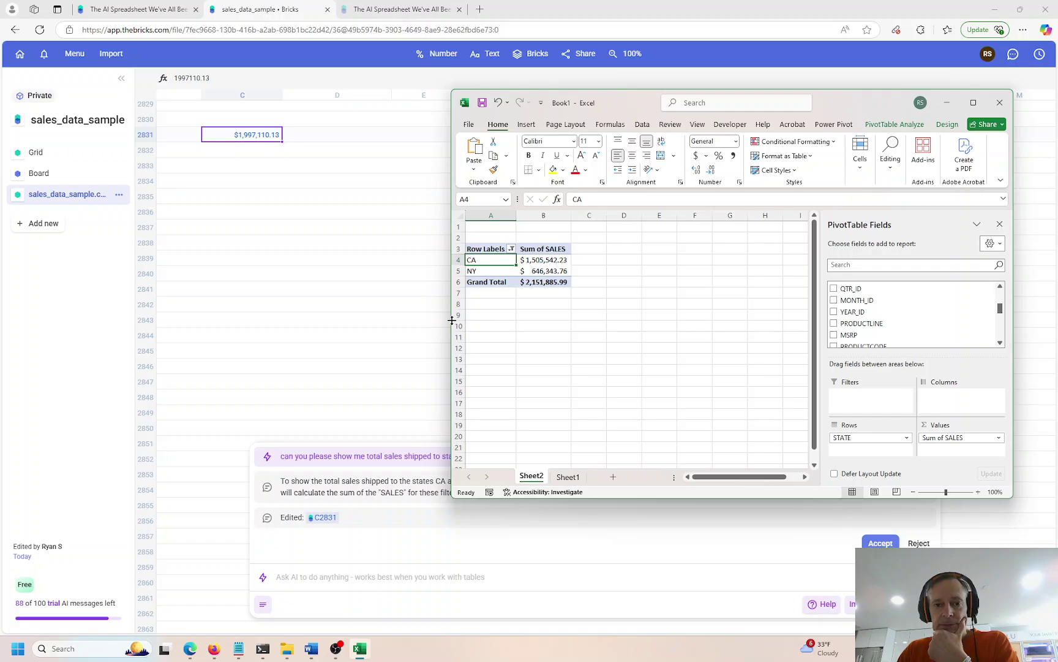
left_click_drag(446, 317, 292, 314)
scroll(882, 307, "down", 1)
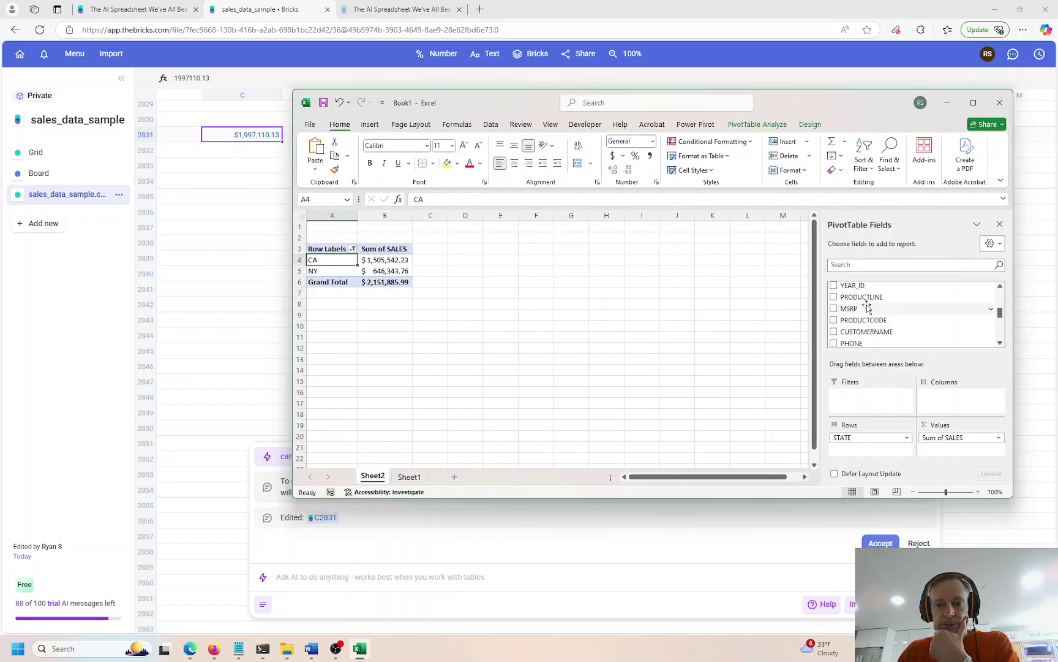
left_click(844, 267)
type("statu")
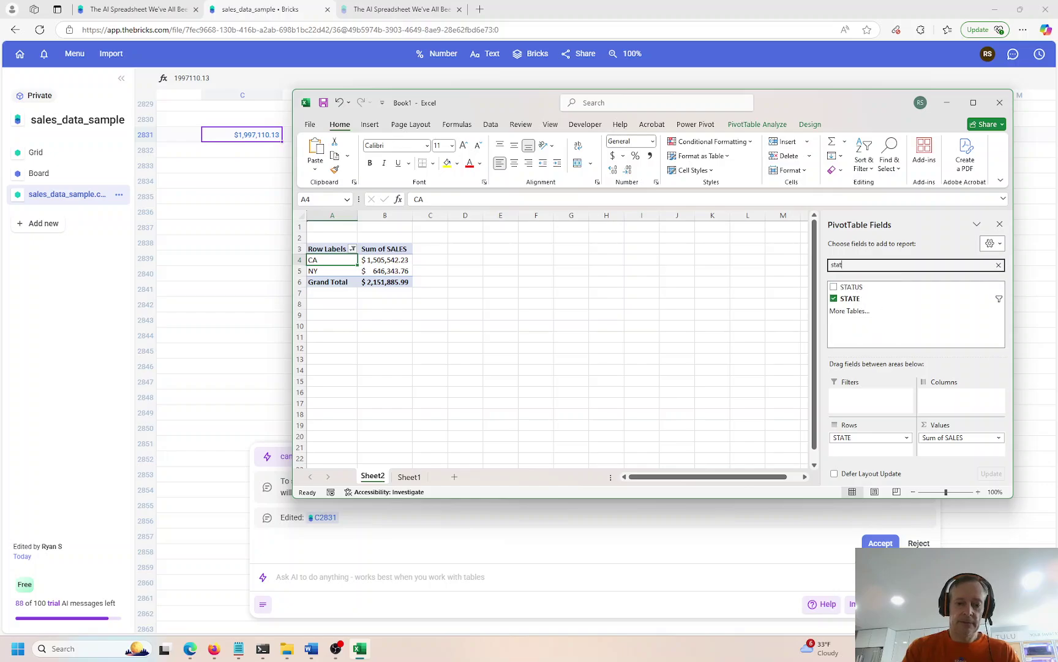
left_click(835, 287)
left_click_drag(868, 449, 870, 395)
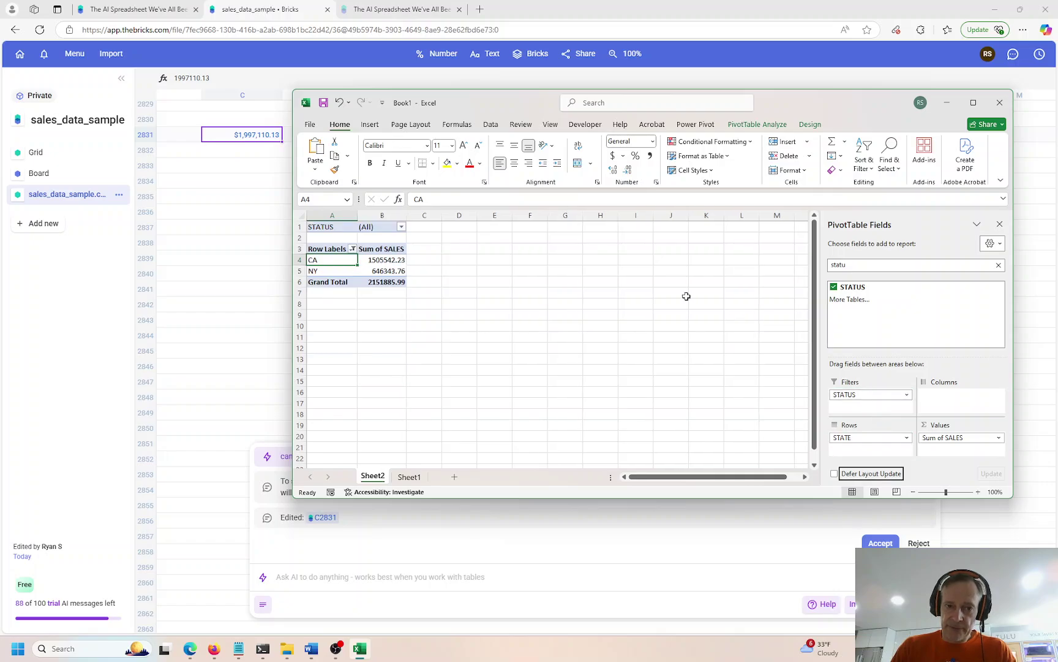
Step: Set the PivotTable's STATUS filter to include only Shipped, with multiple-item selection enabled
left_click(401, 226)
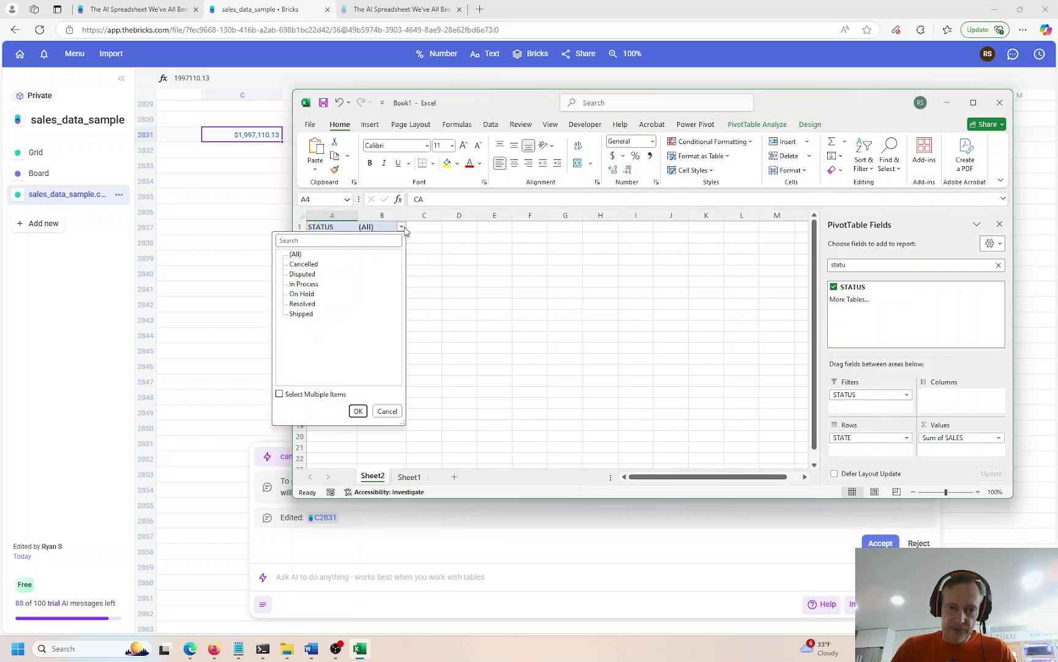
left_click(288, 394)
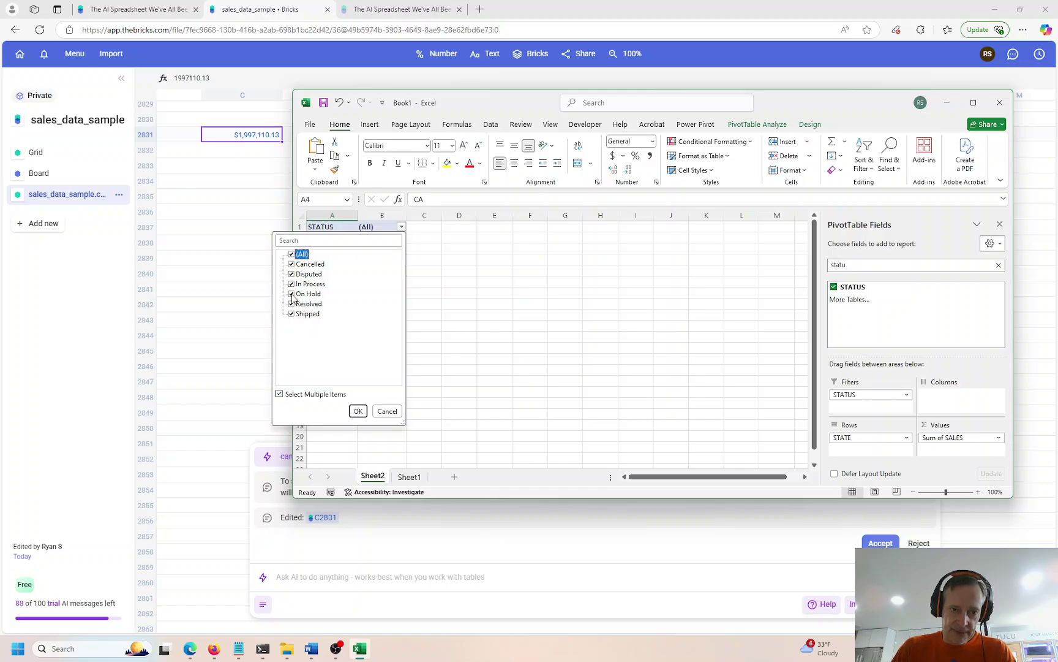
left_click(291, 255)
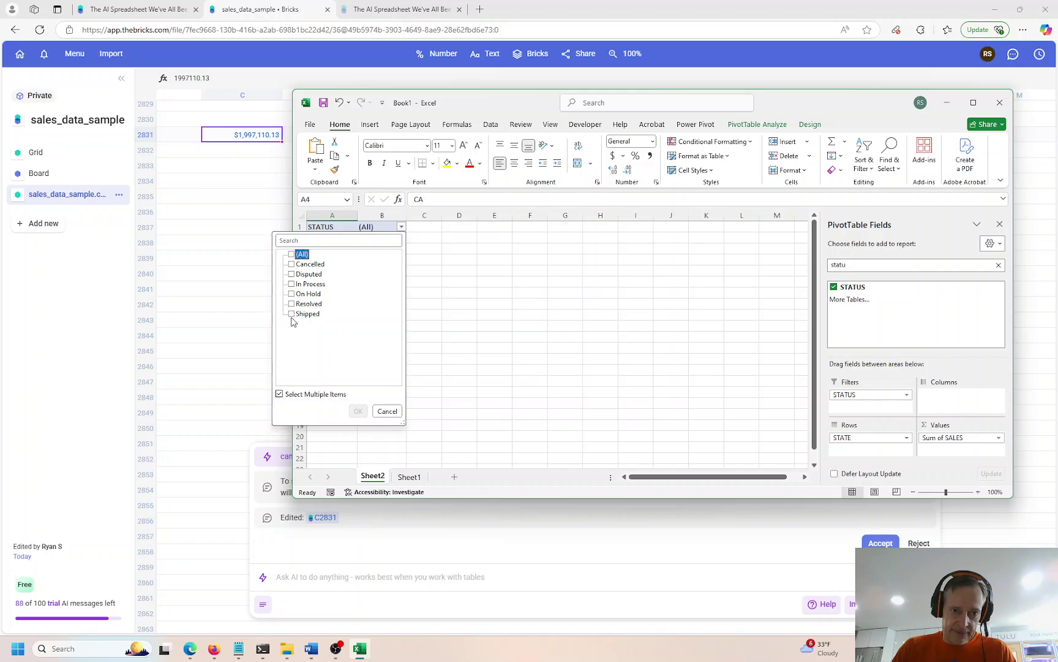
left_click(292, 314)
left_click(358, 410)
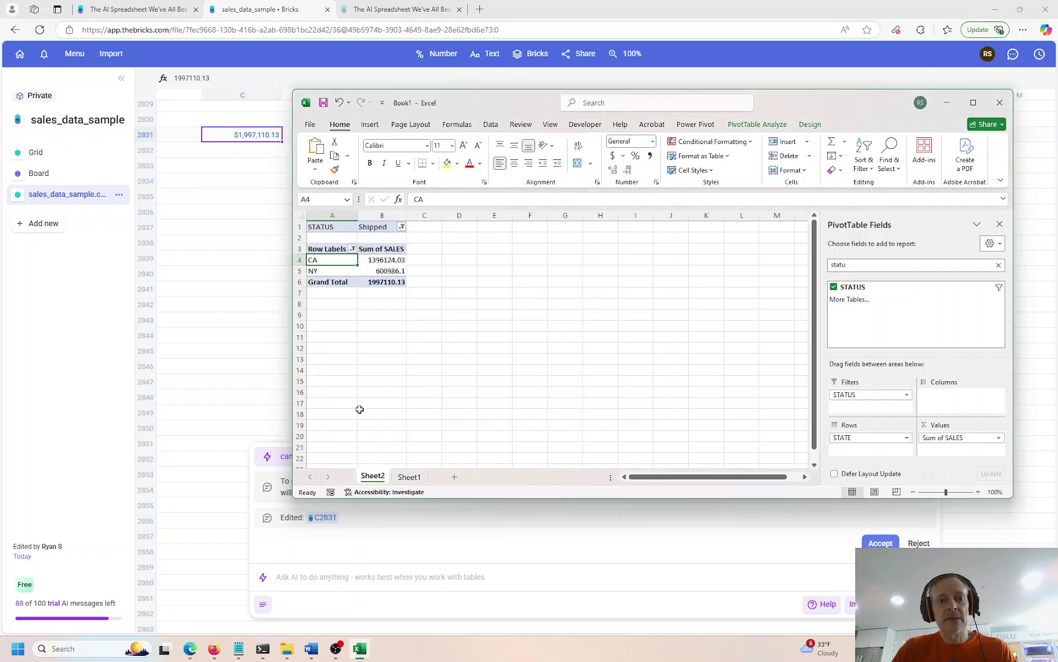
Step: Apply the Accounting number format to column B and narrow the Excel window to compare the grand total with the Bricks result
left_click(385, 222)
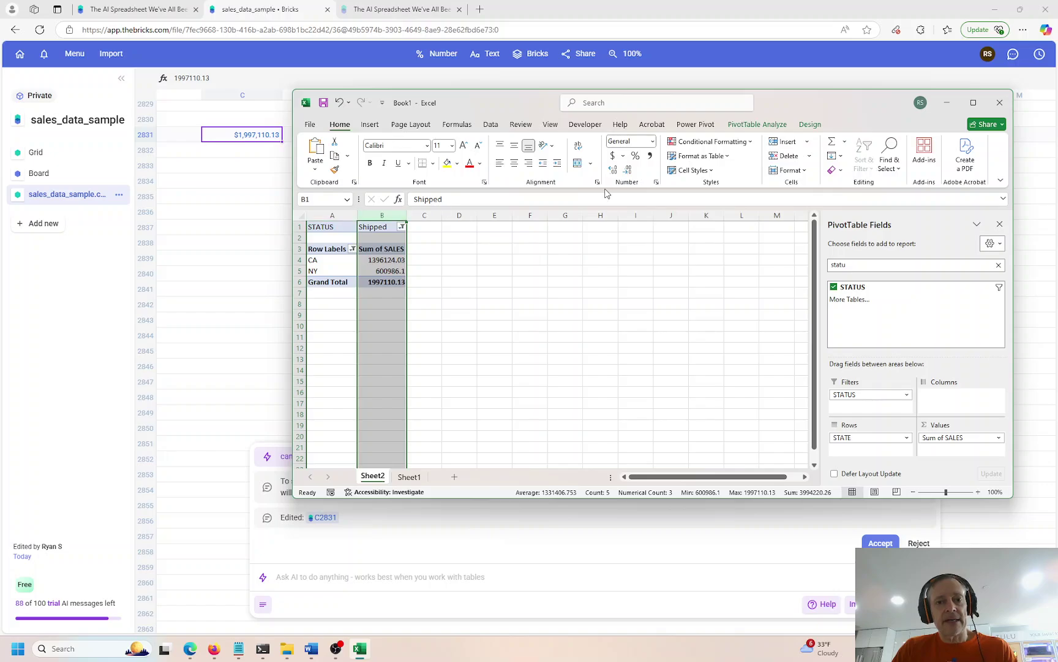
left_click(613, 156)
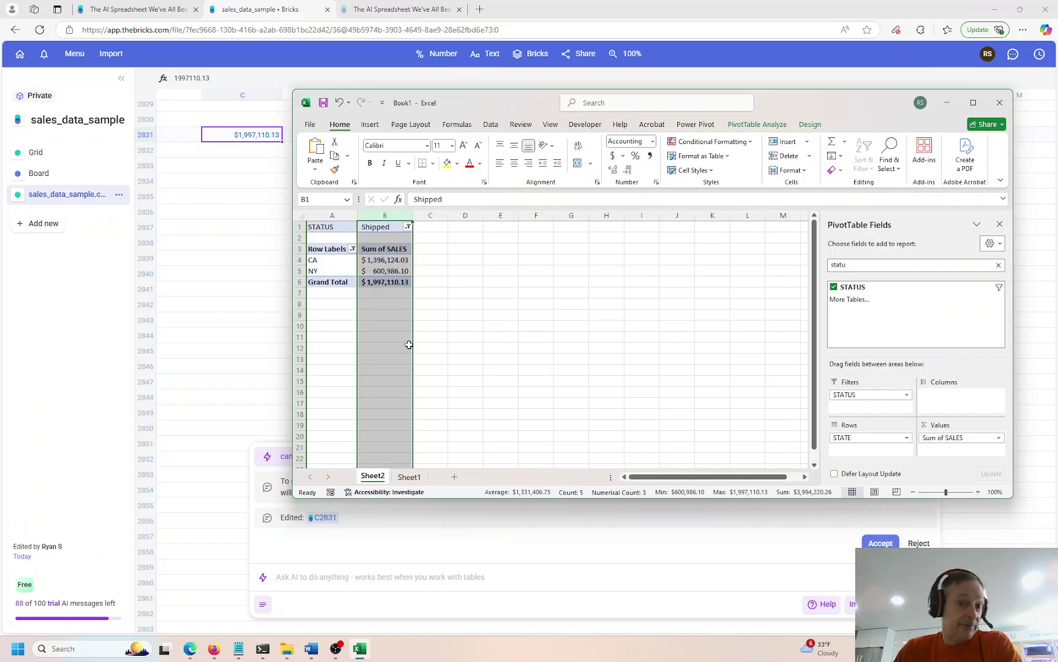
left_click(370, 559)
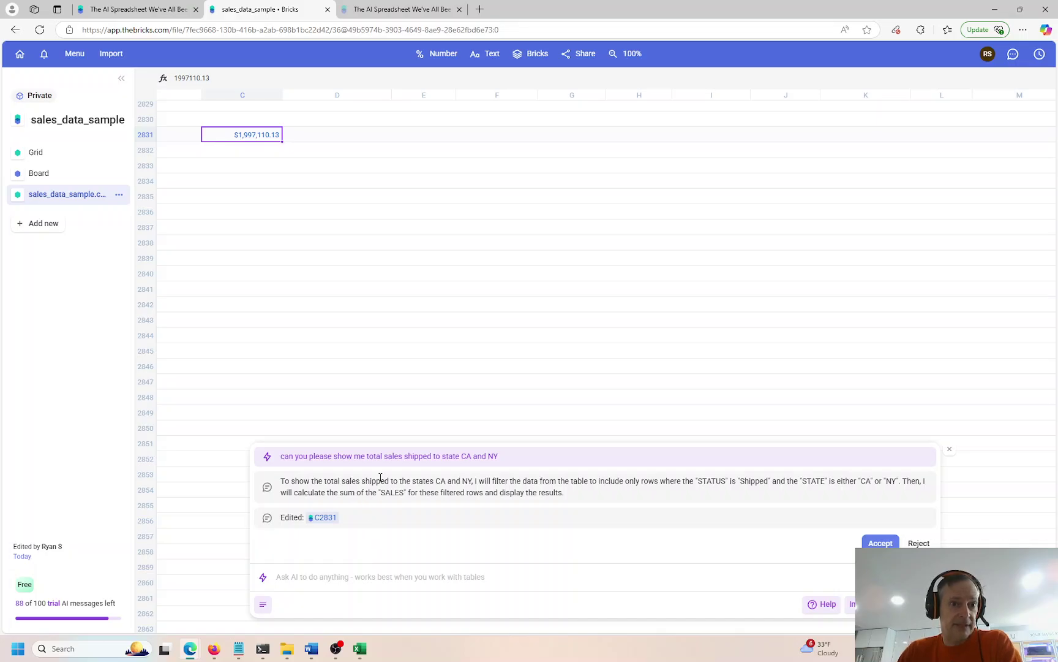
left_click(360, 649)
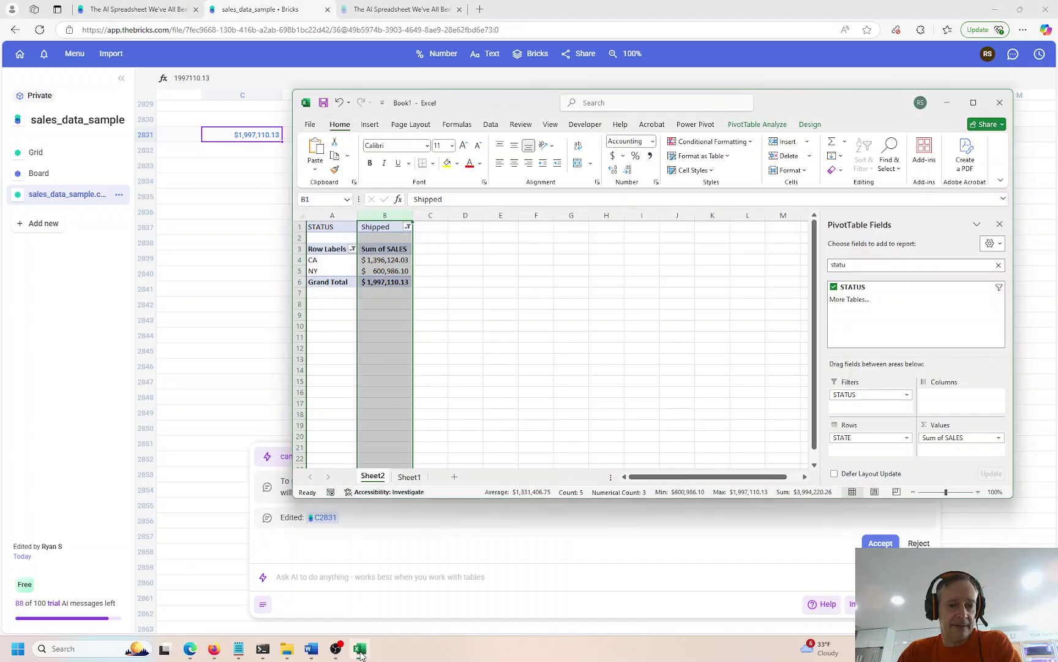
left_click(386, 212)
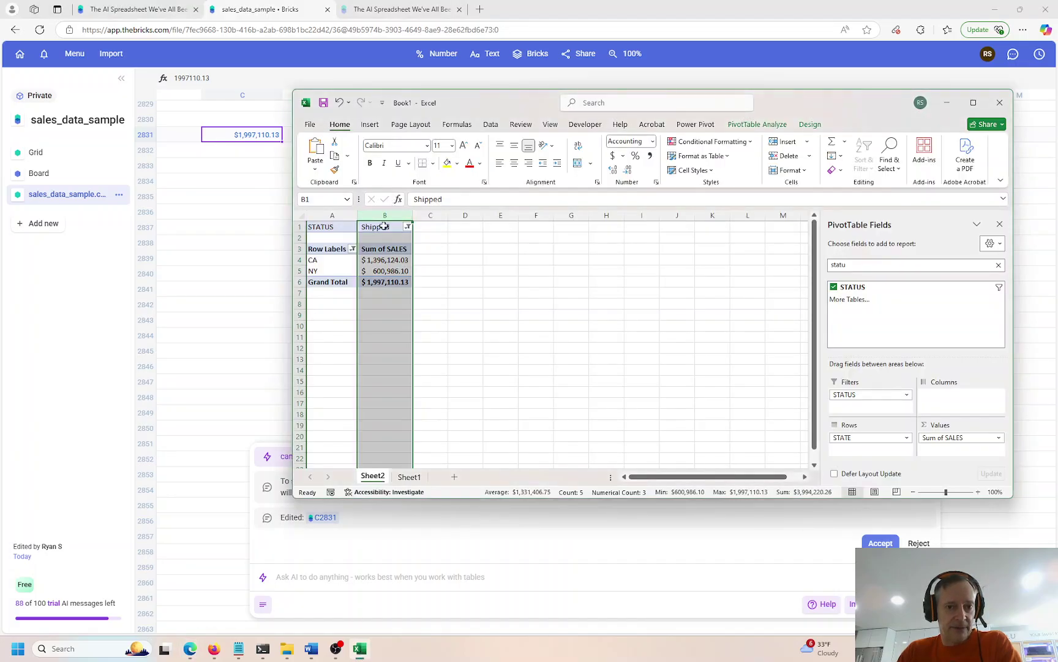
left_click(385, 227)
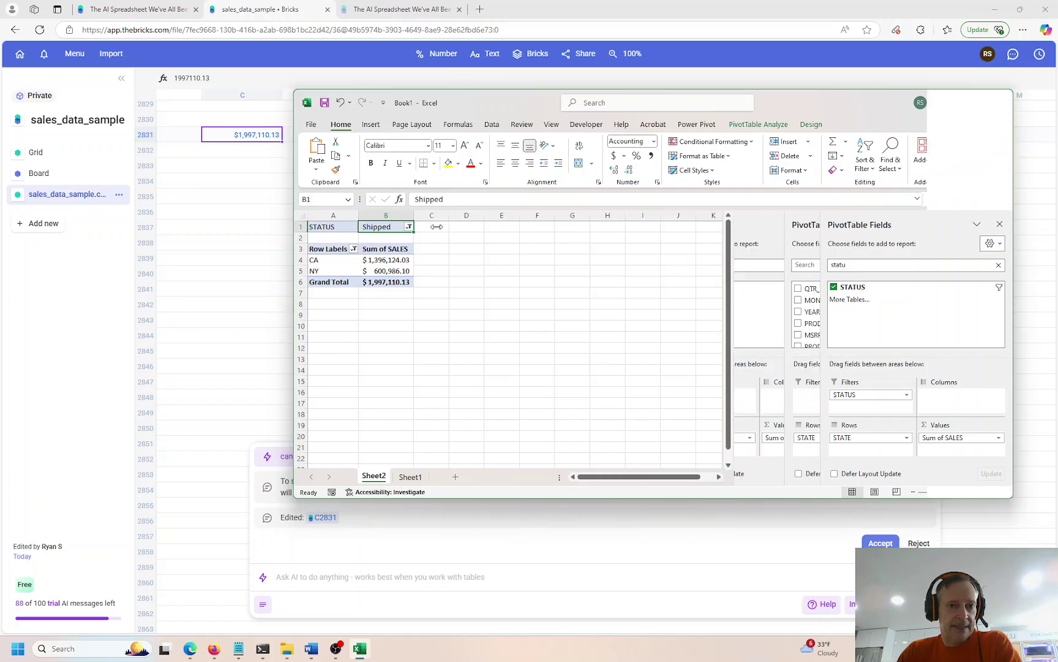
left_click_drag(290, 224, 437, 226)
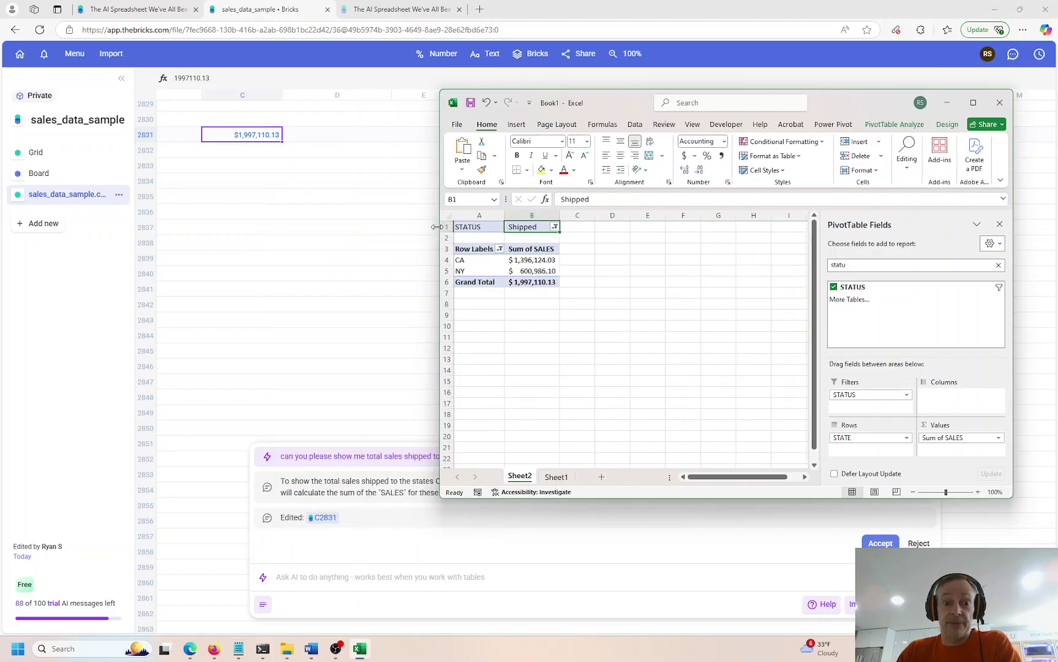
Step: Switch to Bricks and move the total sales value from cell C2831 to cell A2829 below the table
left_click(169, 570)
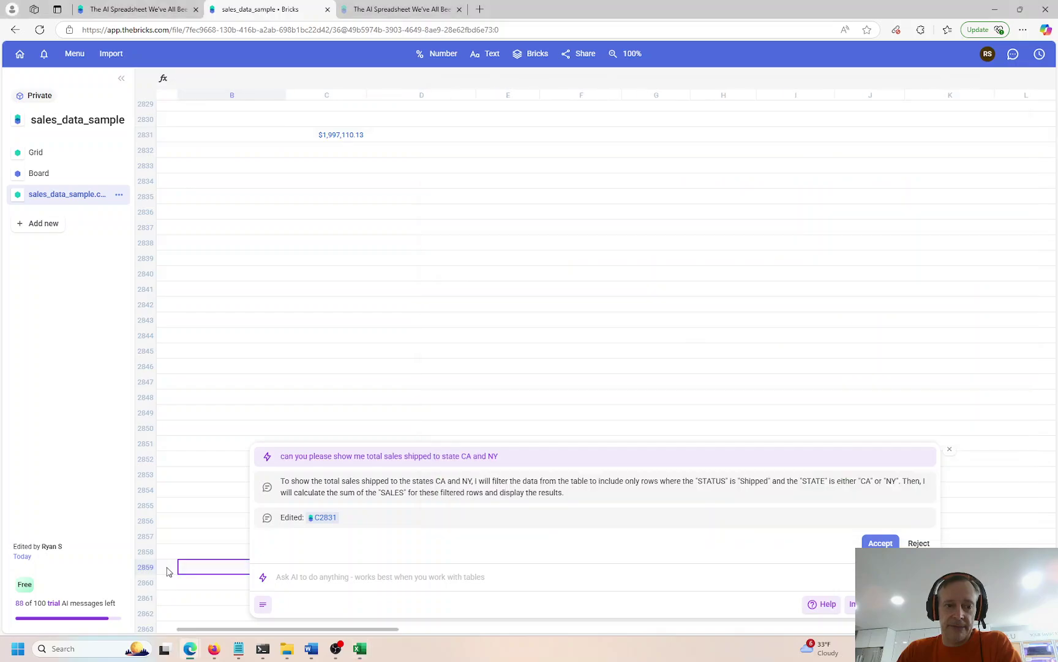
scroll(293, 184, "up", 5)
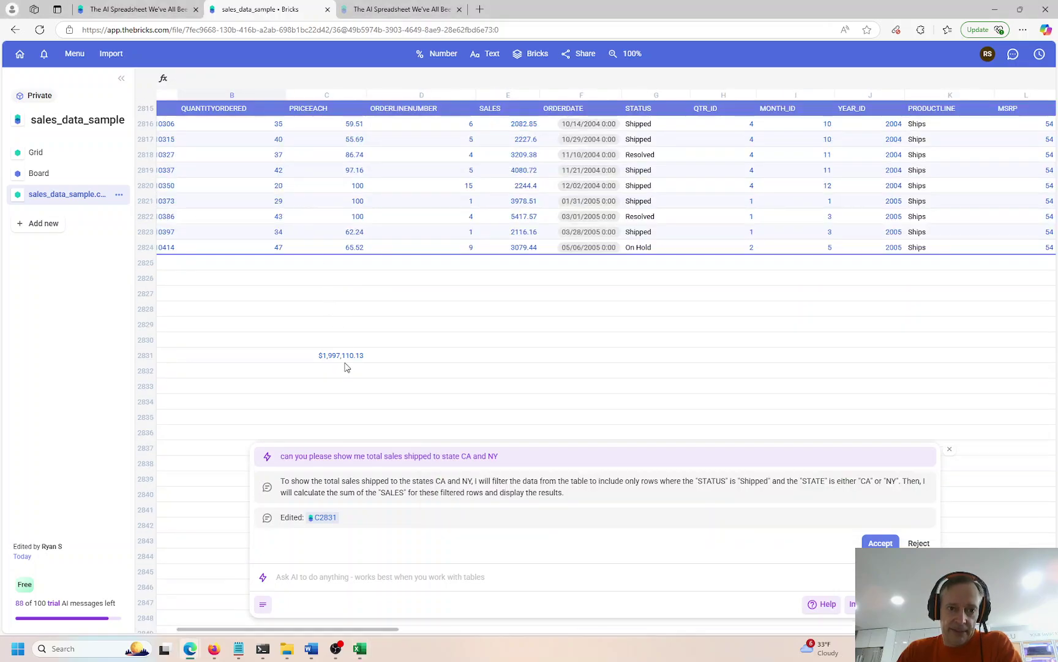
left_click(334, 349)
left_click_drag(329, 360, 242, 328)
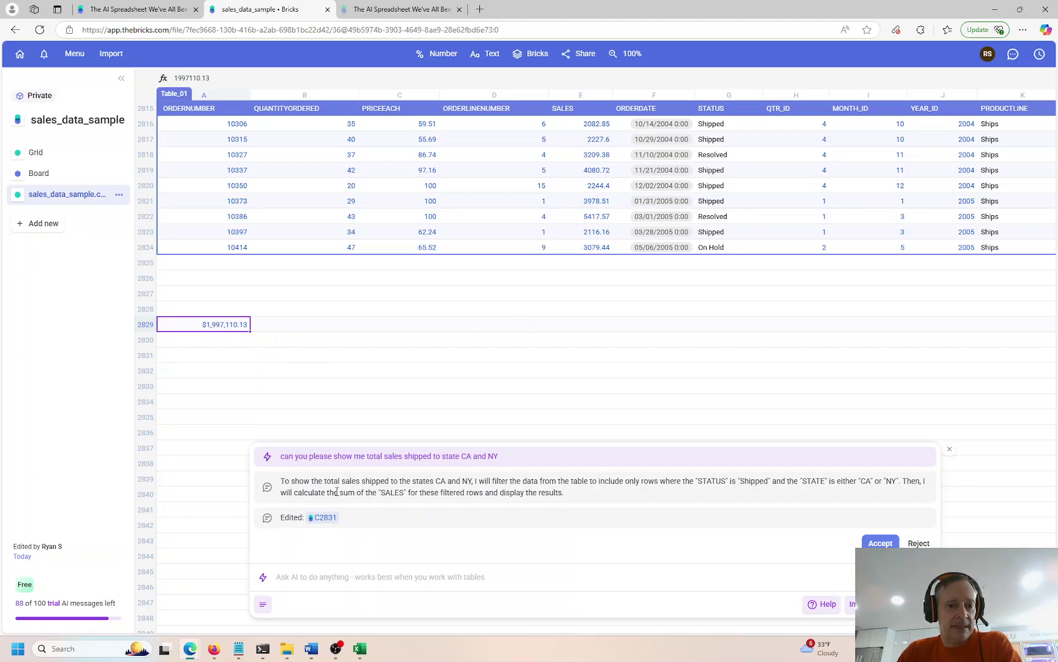
Step: Ask the Bricks AI: "this is great. can you break this out by state in two columns?"
left_click(323, 574)
type("this is great")
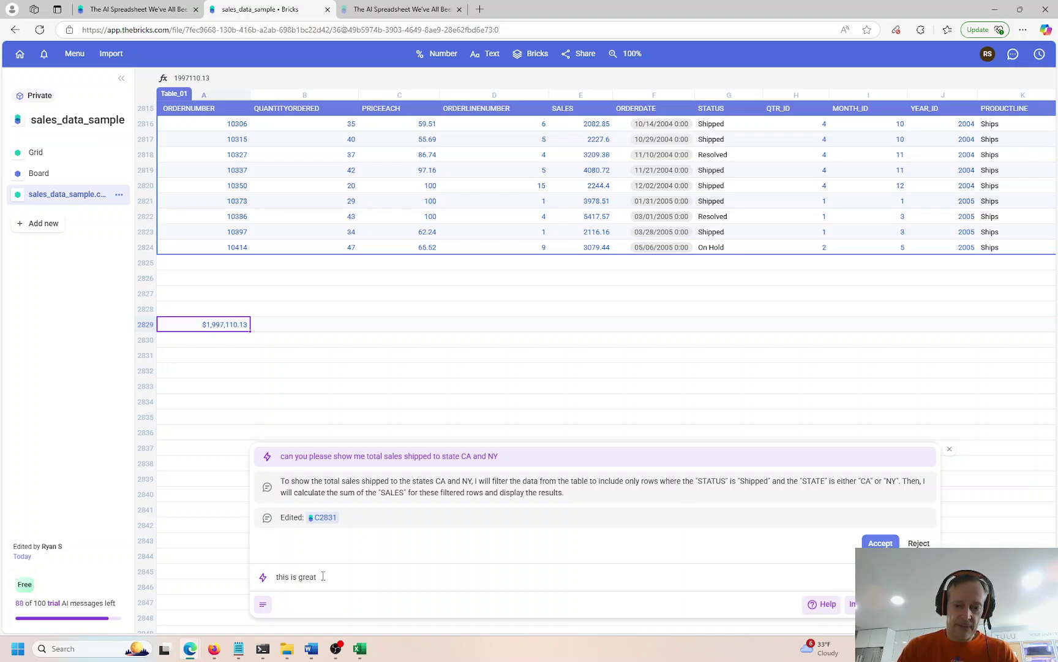
type(". can you br")
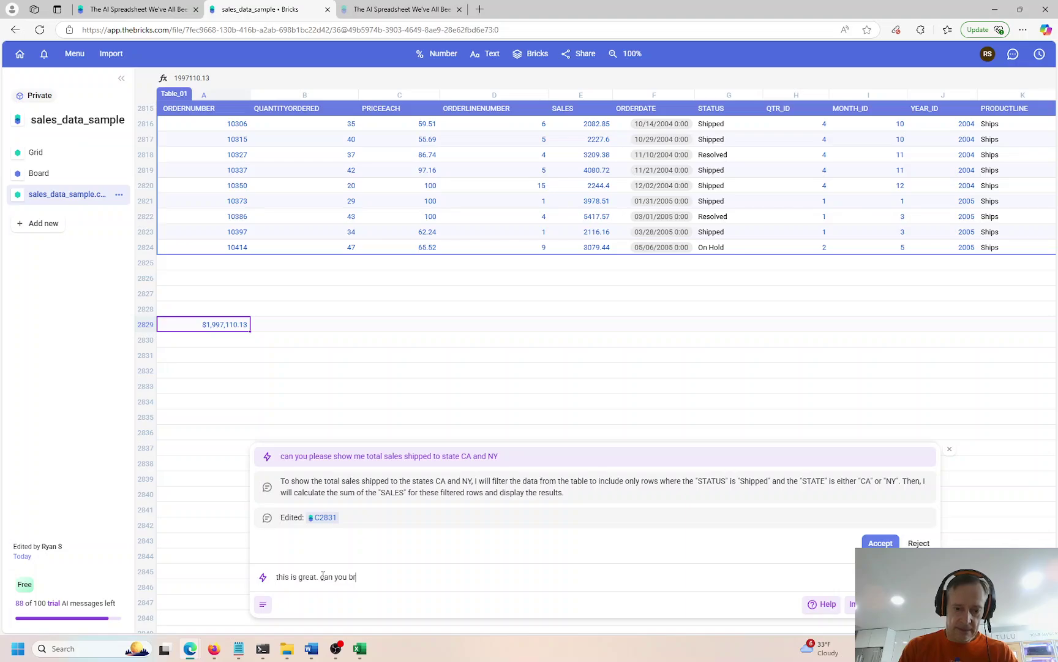
type("eak this out")
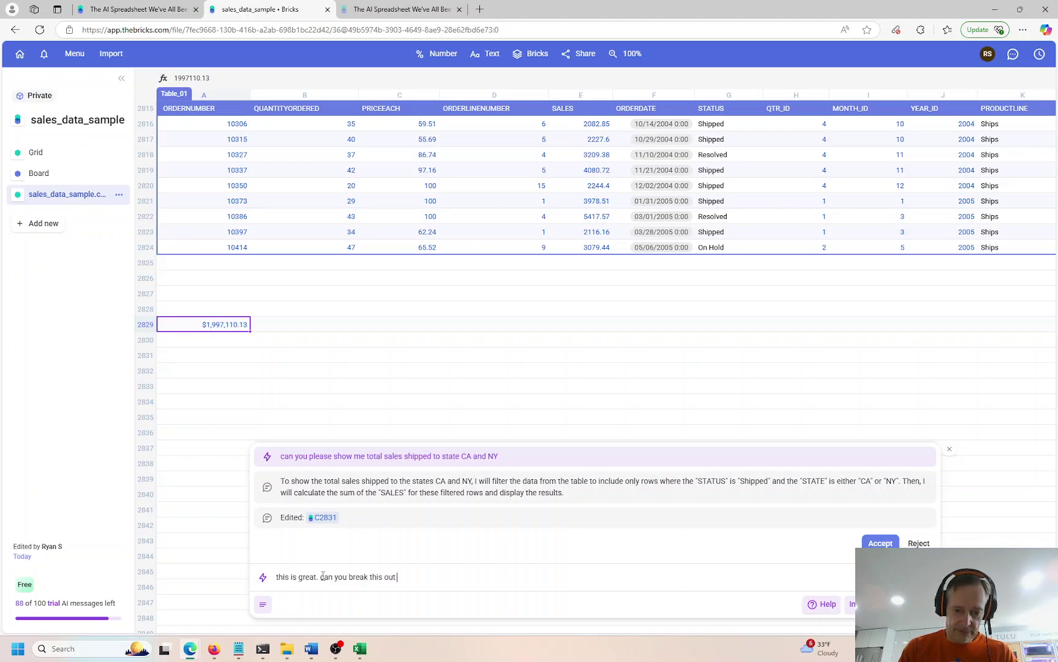
type(" by state")
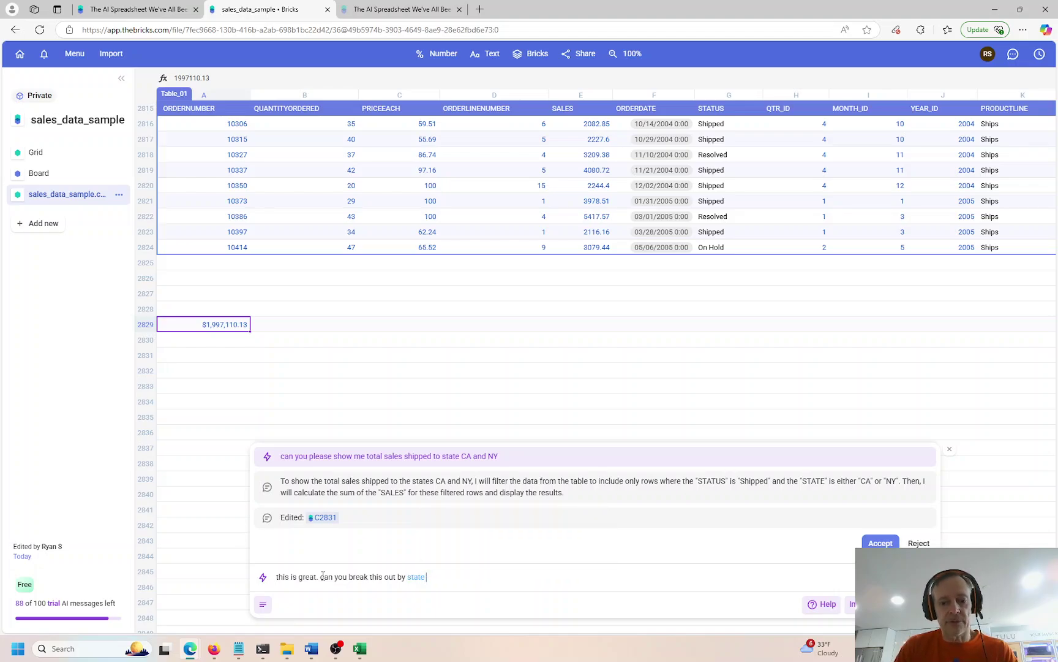
type(" in two colum")
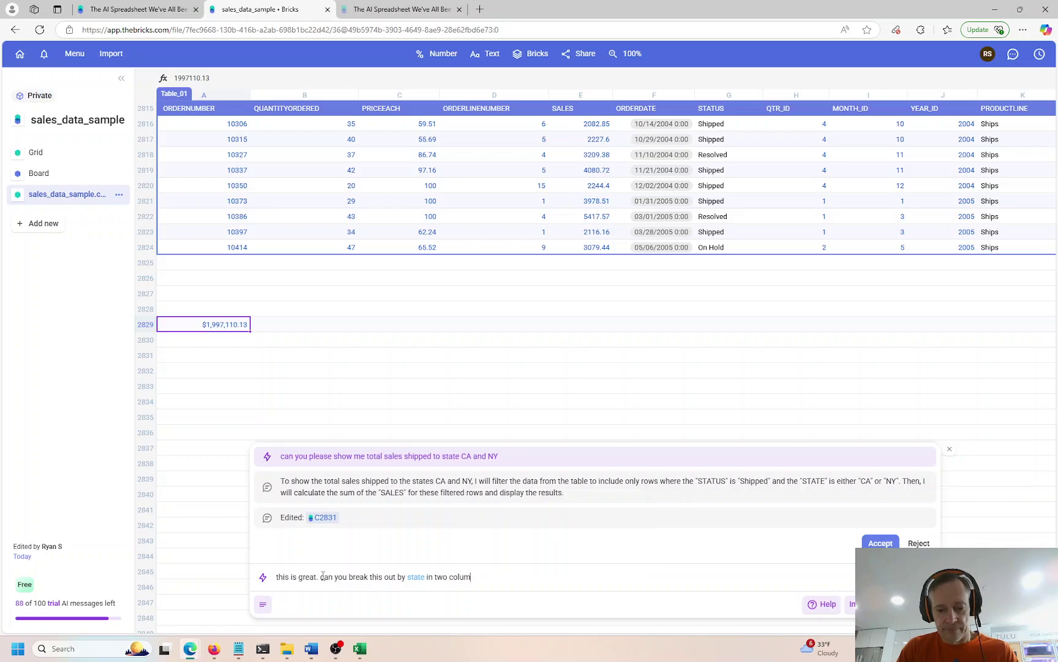
type("ns?")
key("Return")
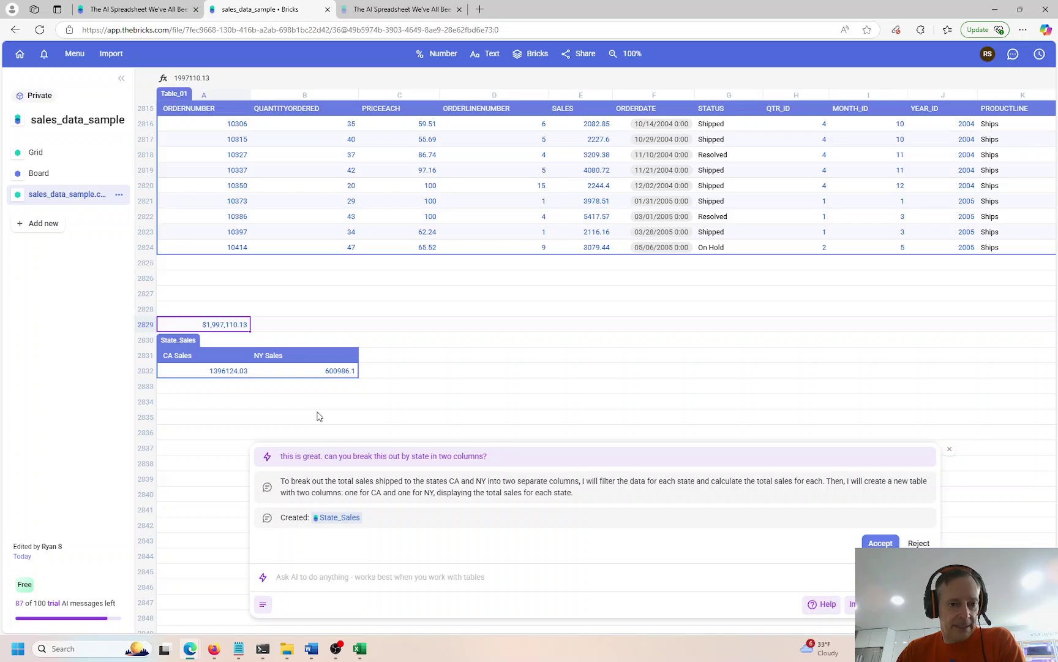
Step: Format the CA Sales and NY Sales values in the State_Sales table as dollar currency
left_click(190, 370)
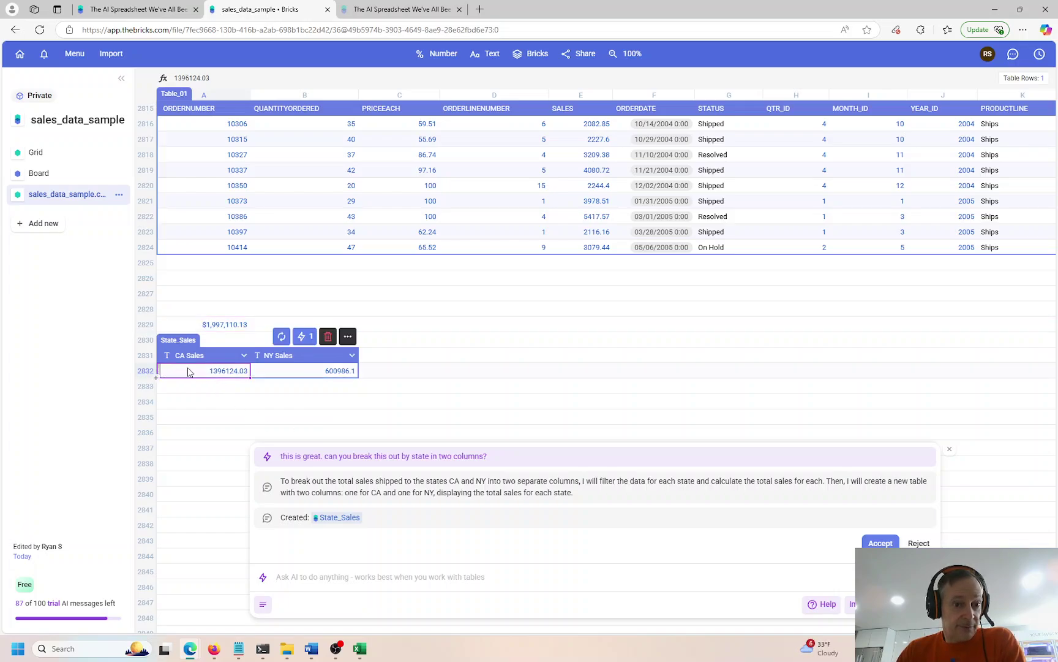
left_click(298, 370, "shift")
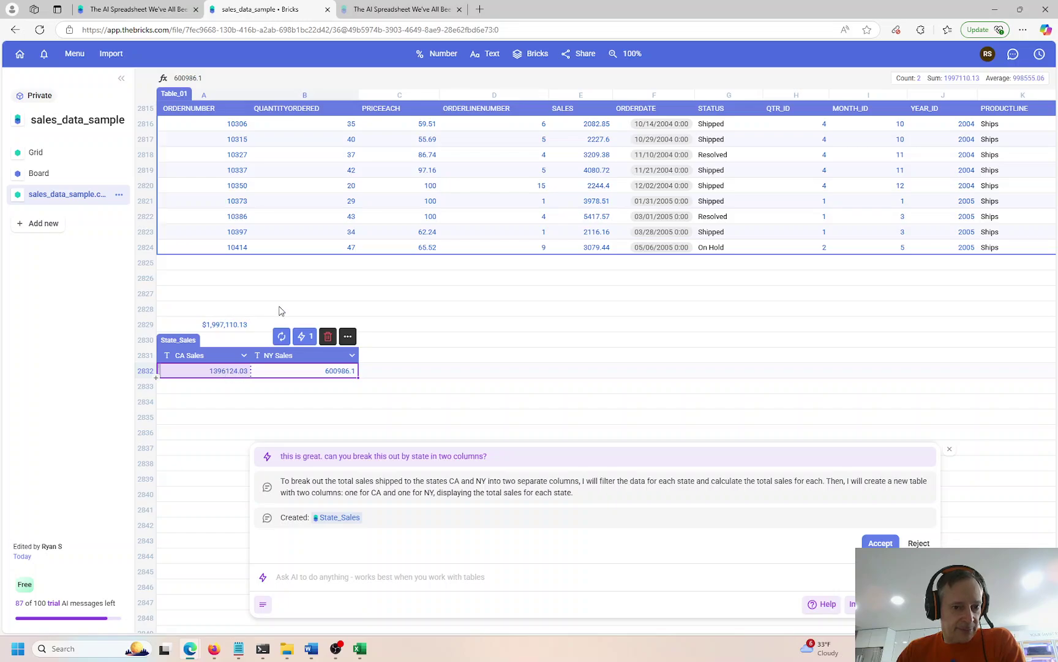
left_click(422, 54)
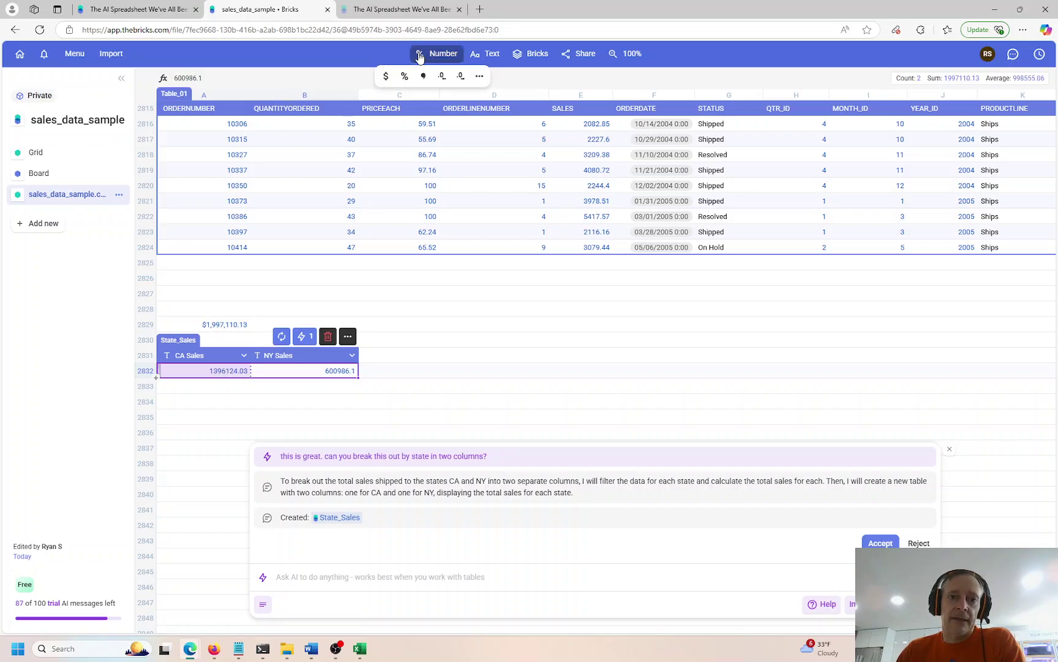
left_click(386, 76)
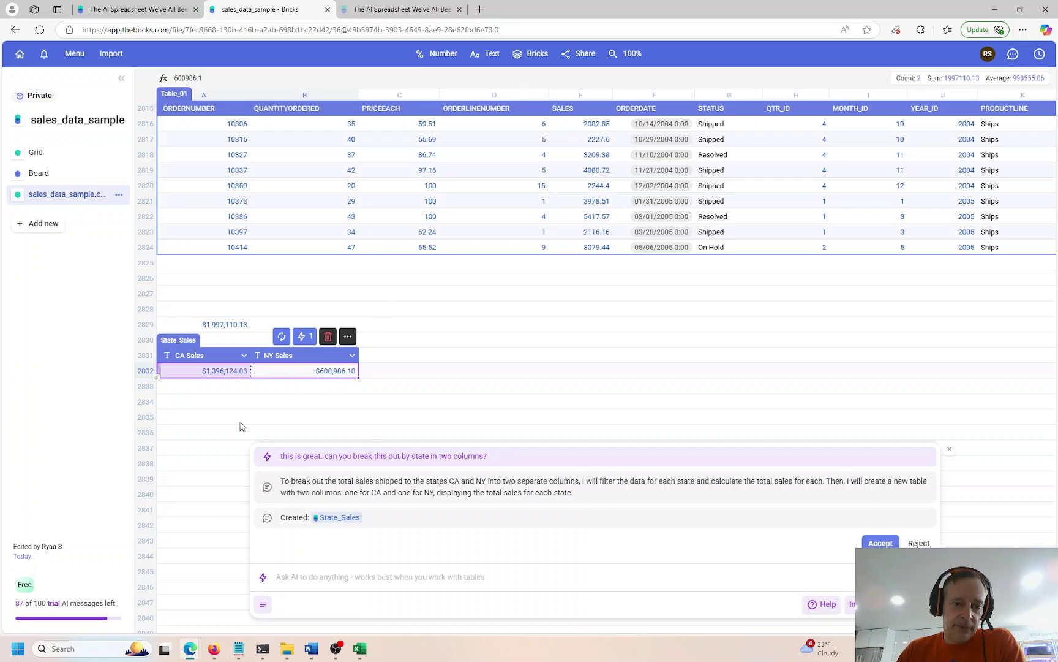
Step: Compare the CA and NY sums in Excel's PivotTable with the State_Sales values in Bricks
left_click(359, 649)
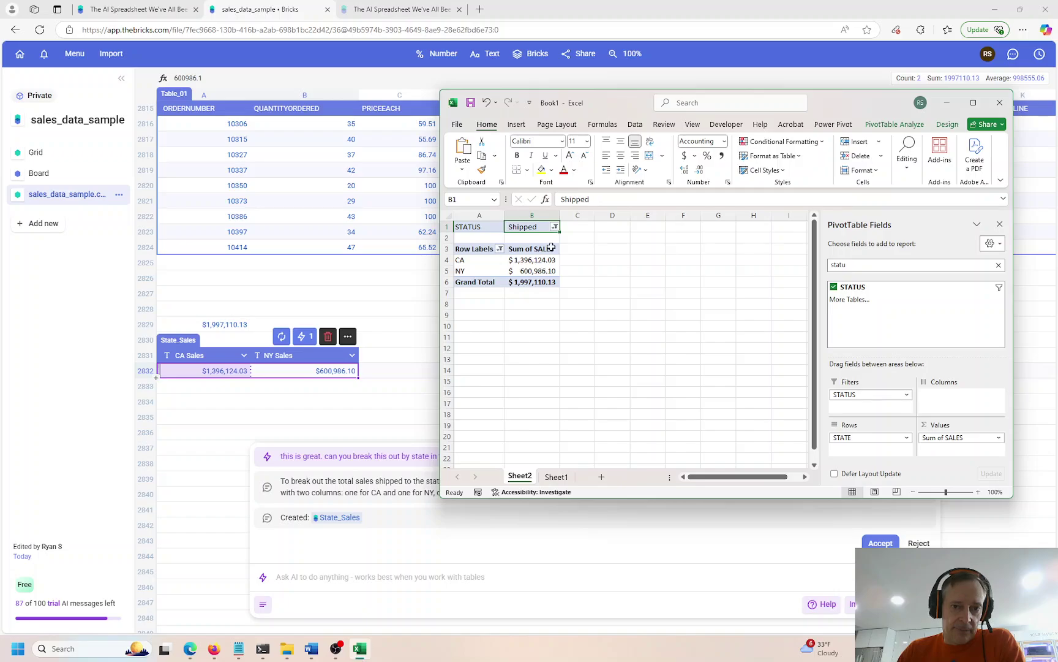
left_click_drag(542, 268, 542, 262)
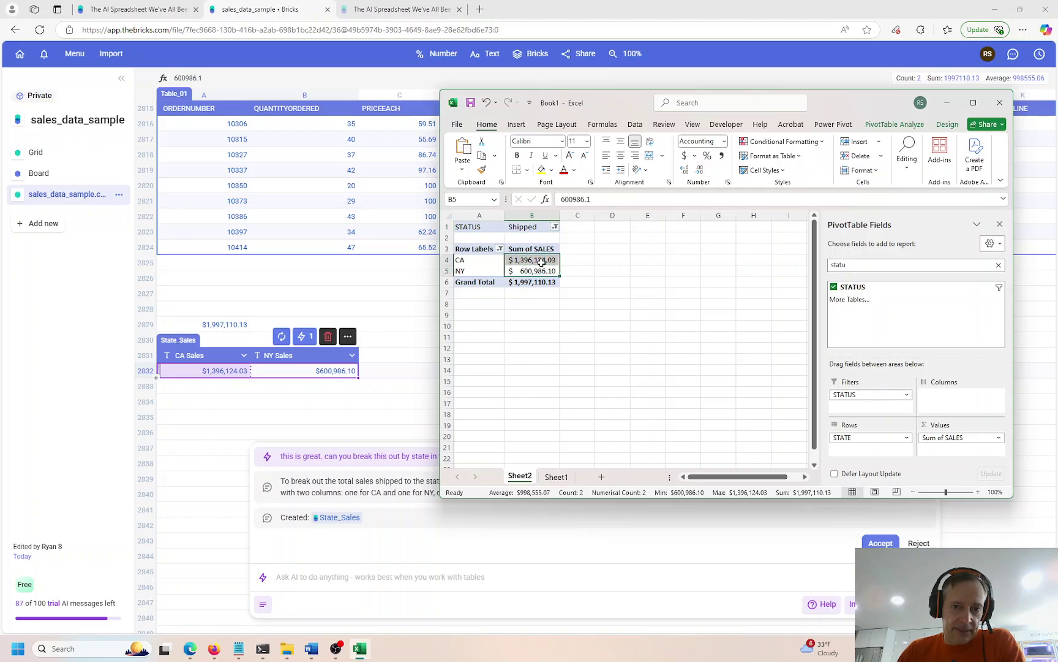
left_click(224, 372)
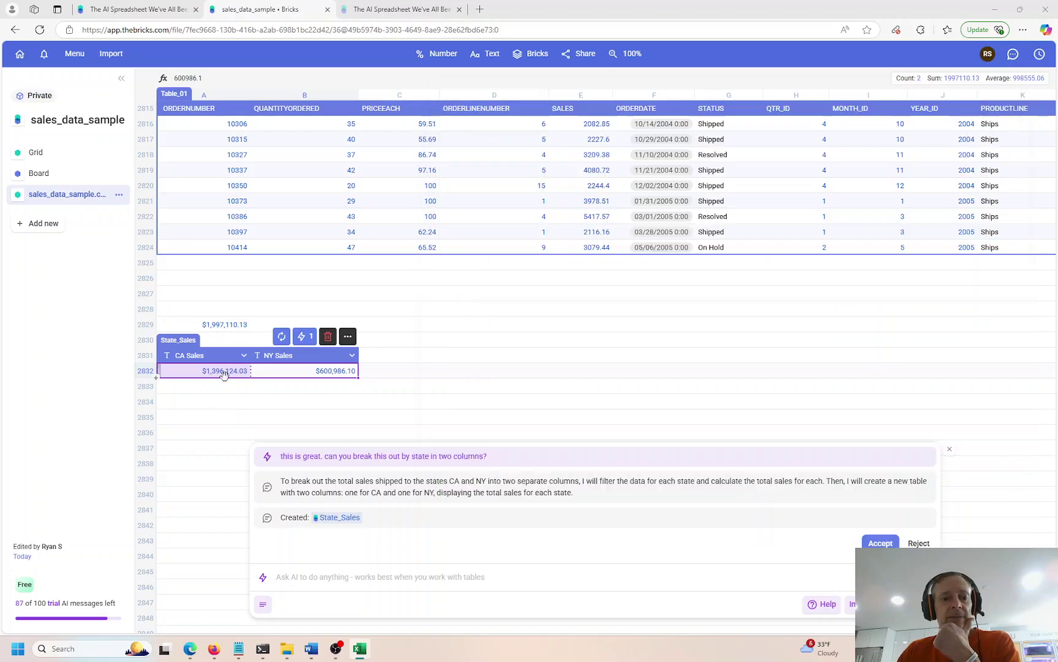
left_click(229, 387)
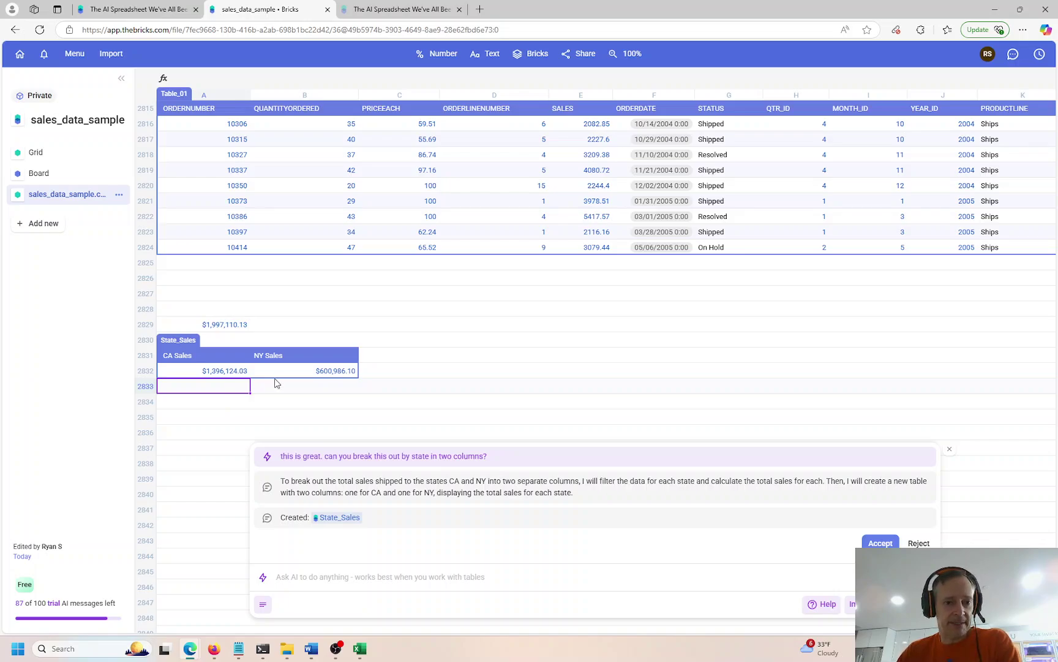
left_click_drag(284, 372, 228, 365)
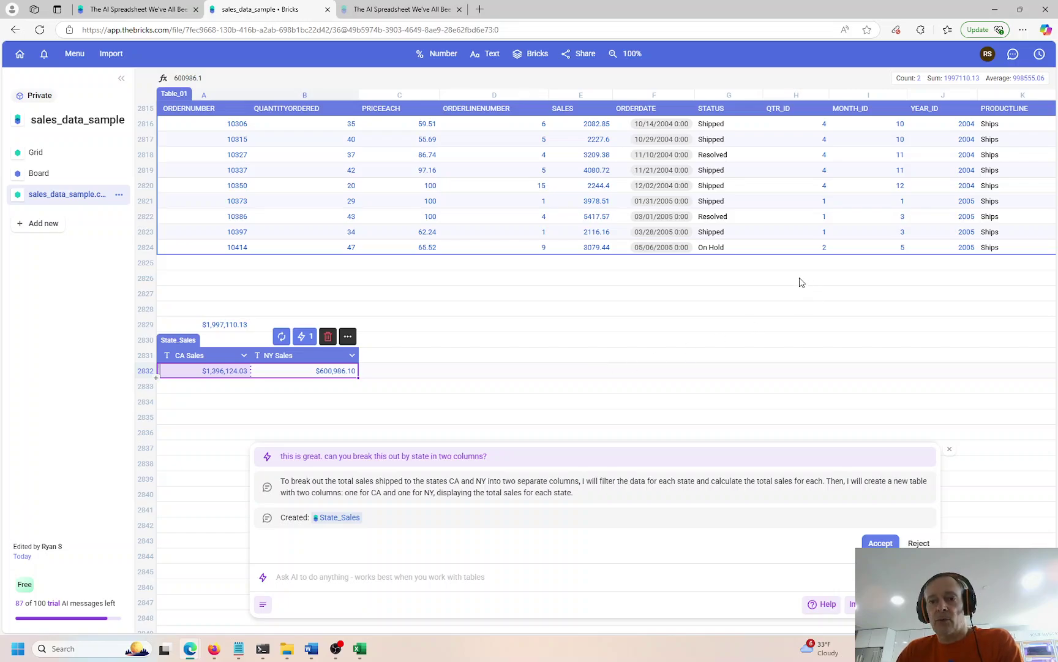
Step: Ask the Bricks AI: "please add quarter id to this analysis as rows, so 1, 2, 3, and 4 in different rows"
scroll(798, 255, "up", 1)
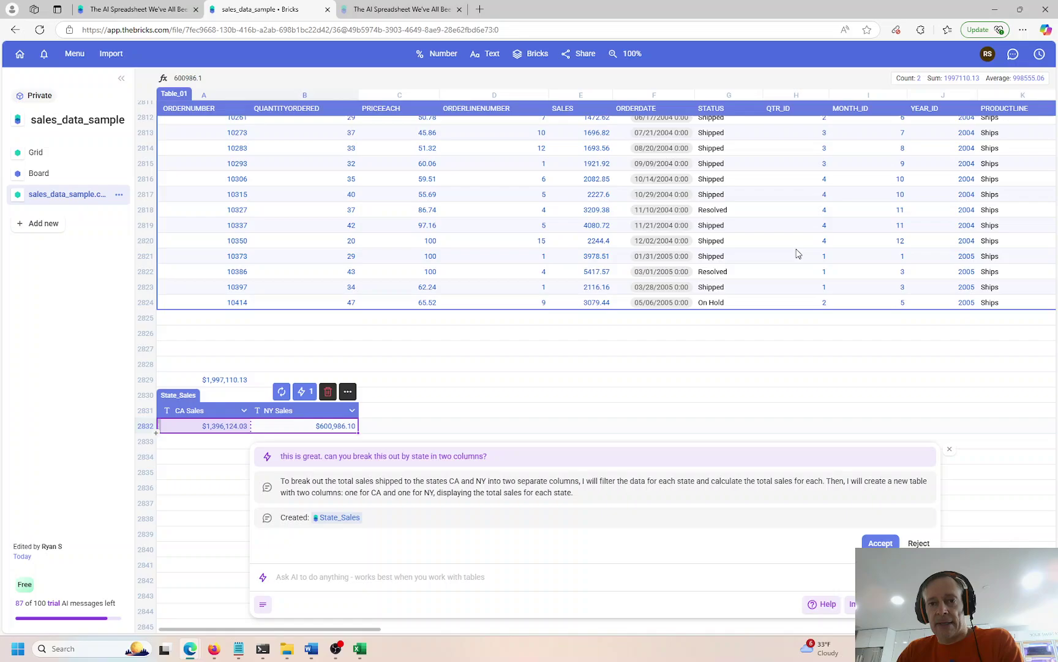
left_click(789, 303)
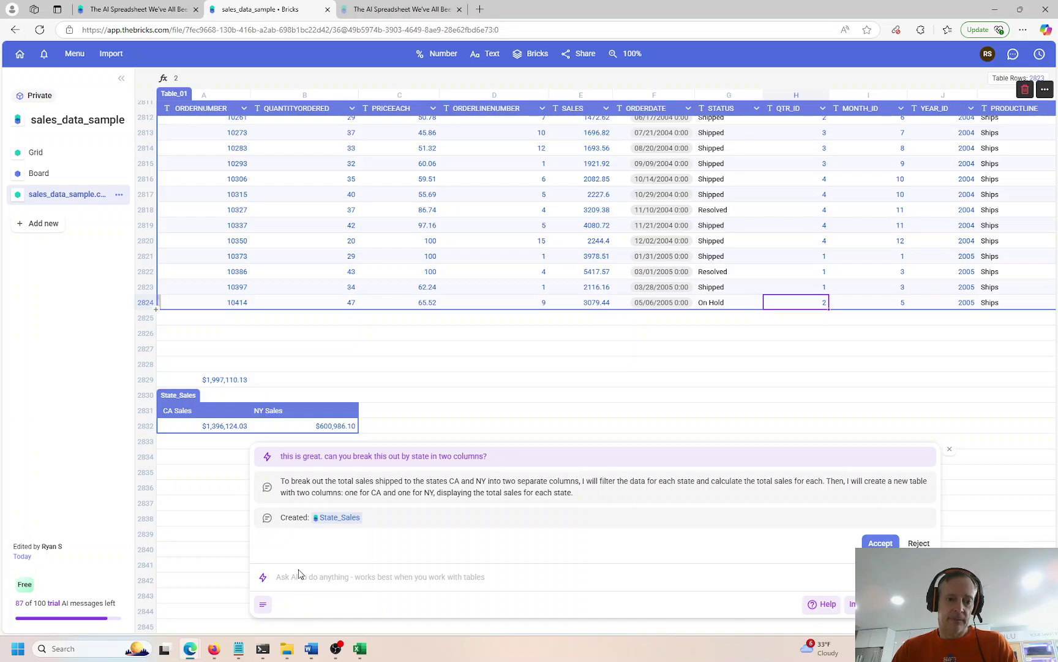
type("pl")
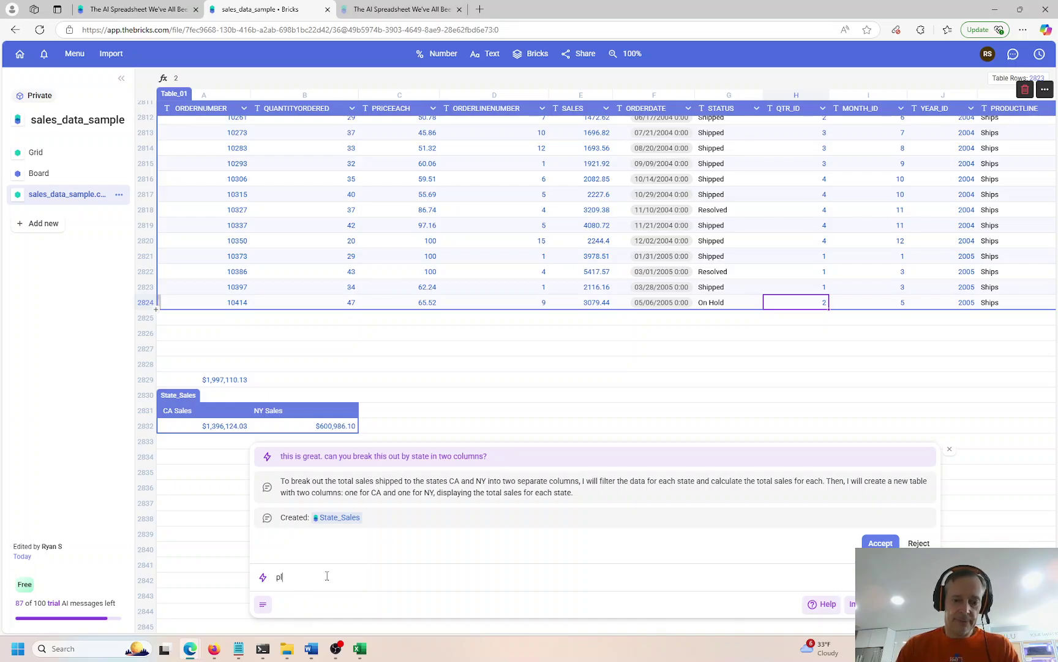
type("ease a")
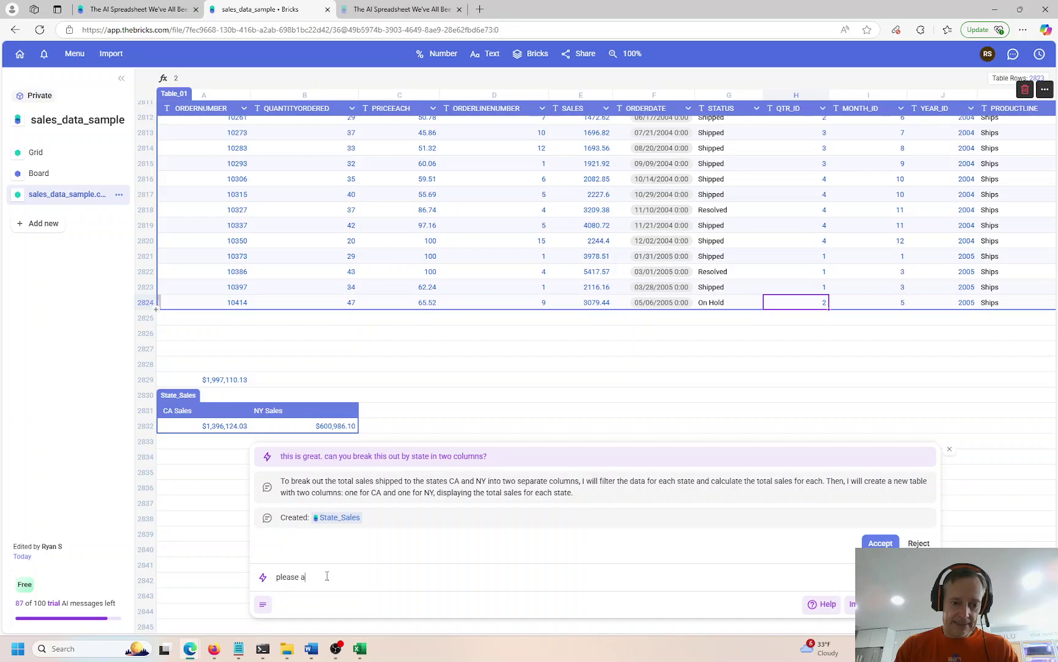
type("dd quart")
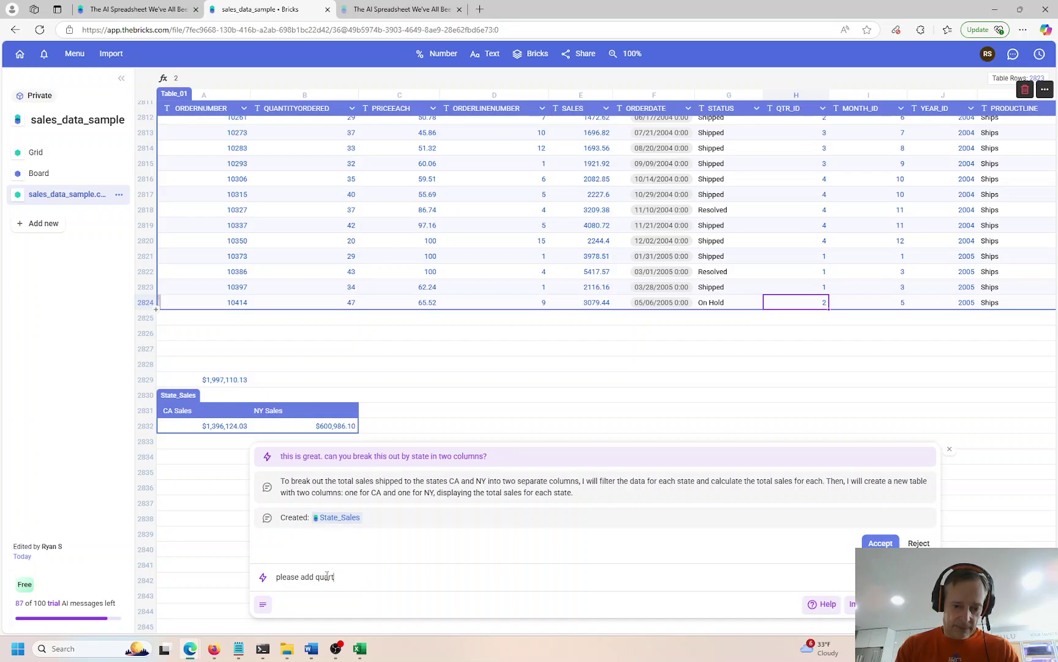
type("er id to this ")
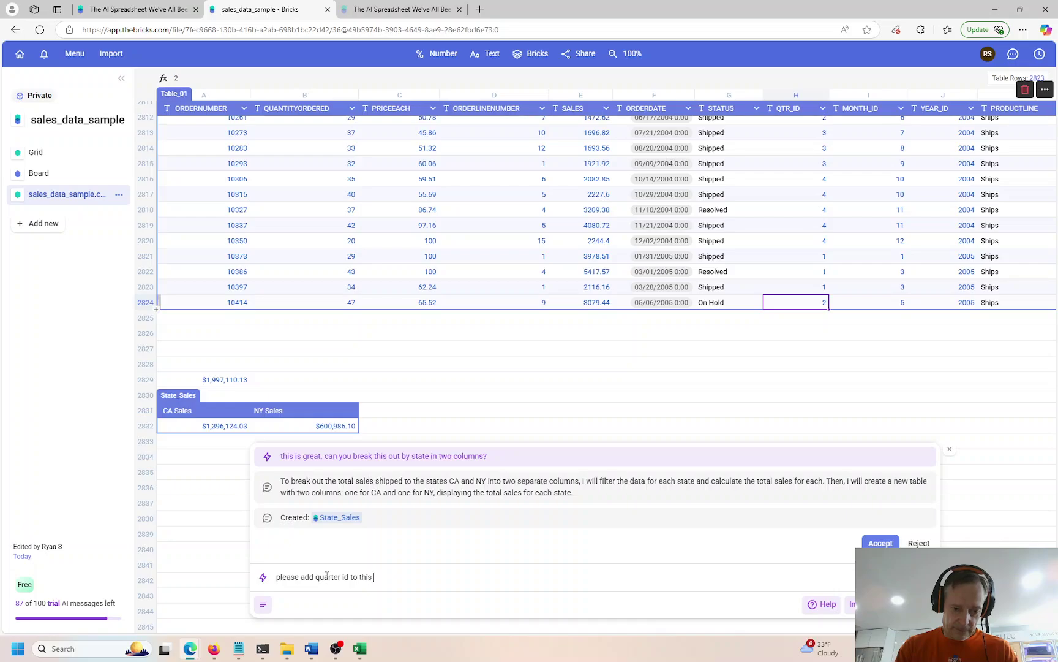
type("analysis as")
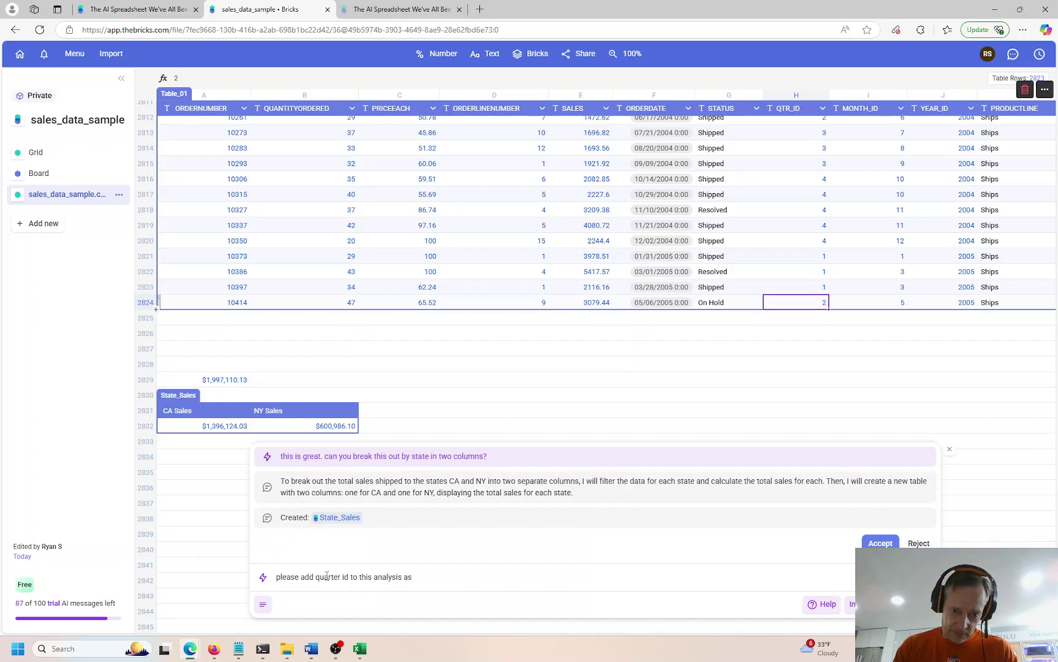
type(" rows, so")
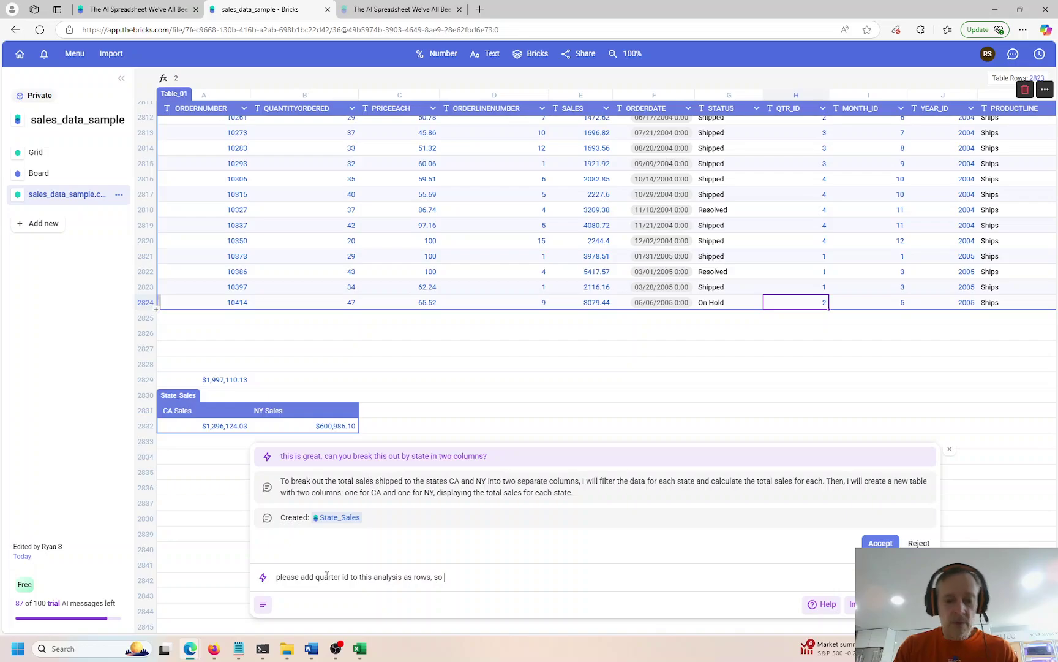
type(" Q")
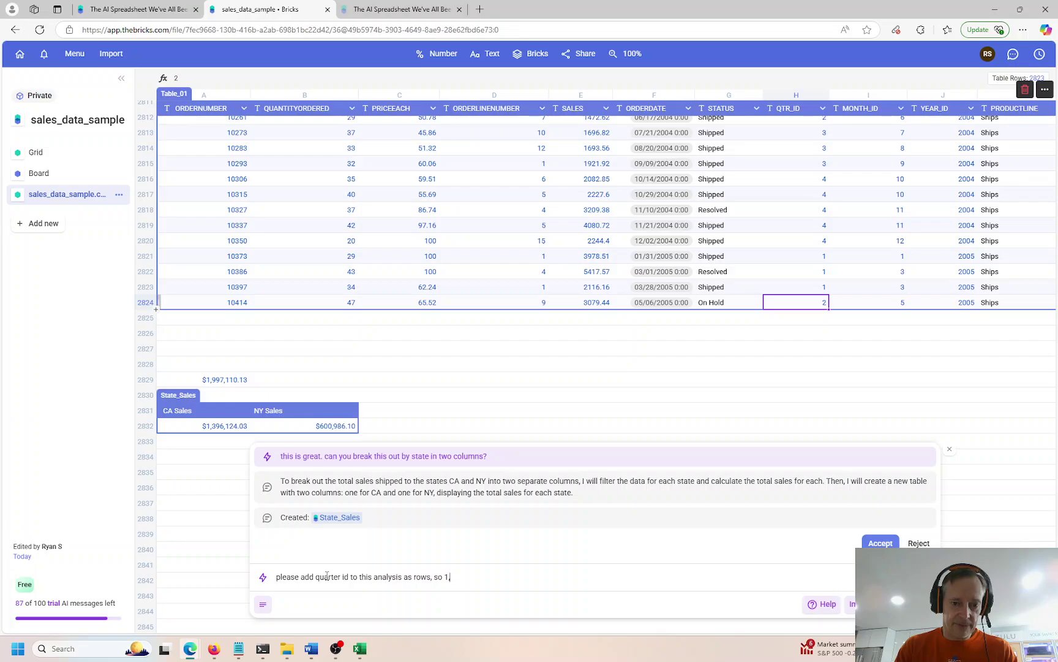
type("2, 2, ")
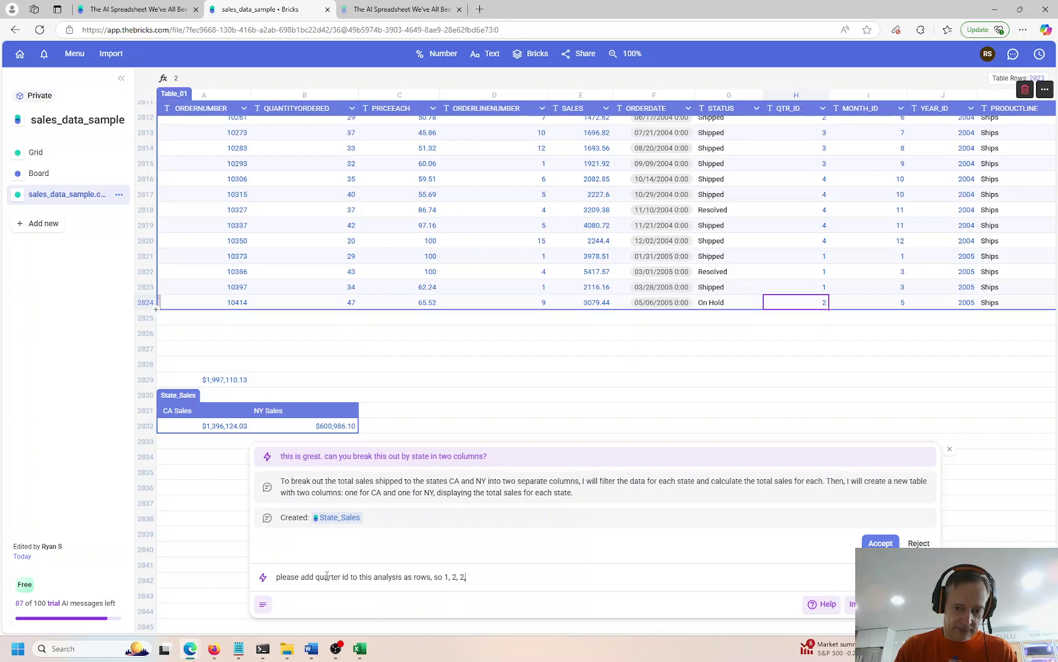
key("BackSpace")
key("BackSpace")
key("BackSpace")
type("3, and 4")
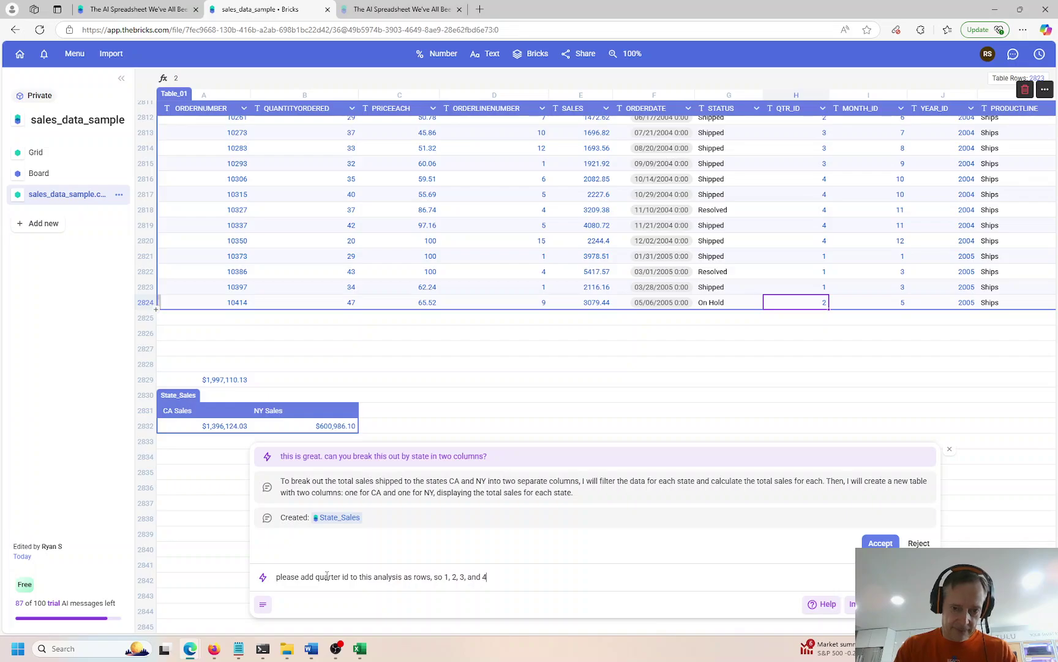
type(" in")
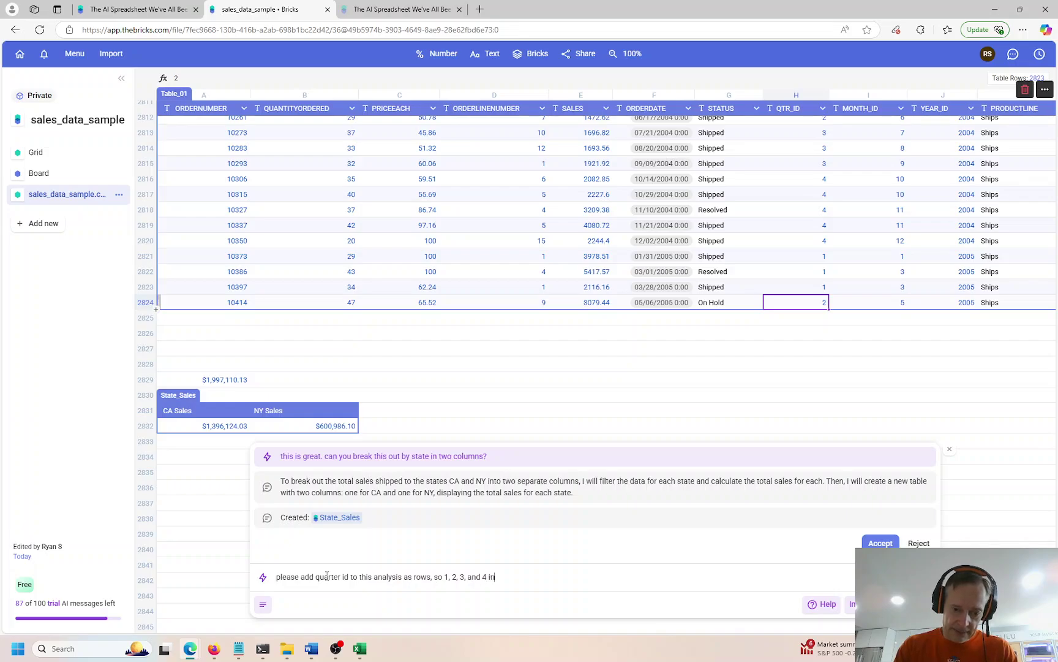
type(" different ")
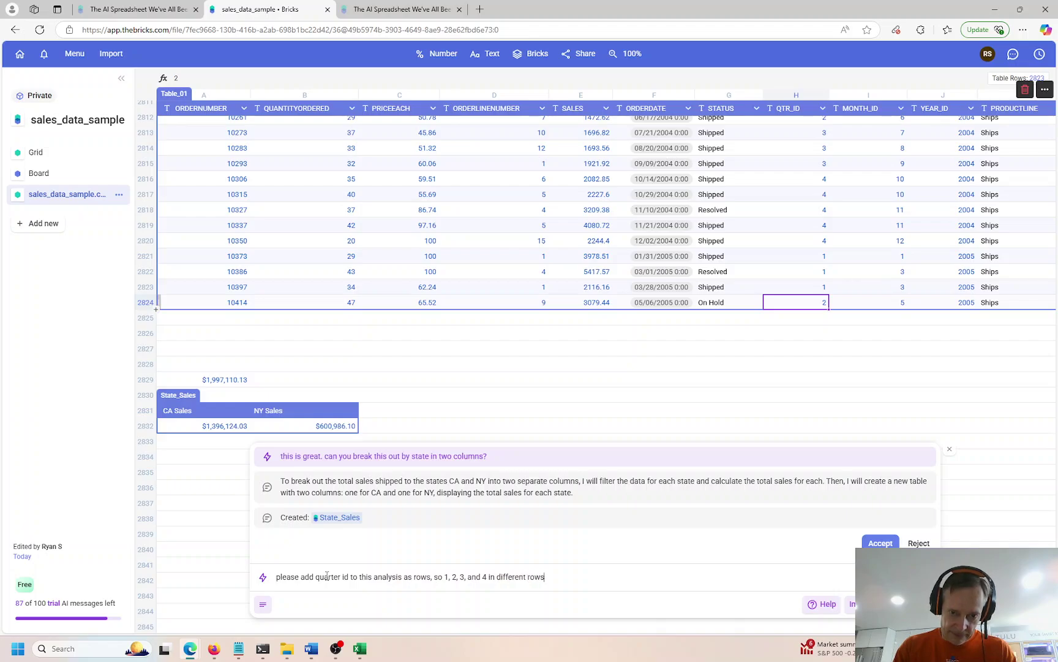
type("rows")
key("Return")
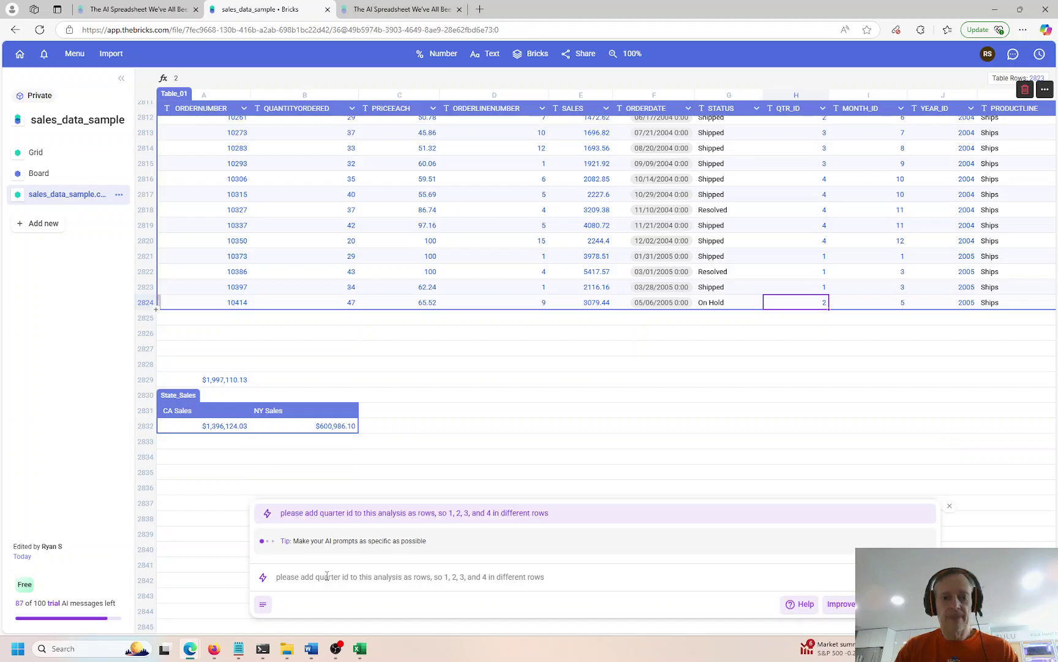
Step: Switch to Excel and select the NY row label in the PivotTable on Sheet2
left_click(359, 648)
left_click(513, 294)
left_click(493, 271)
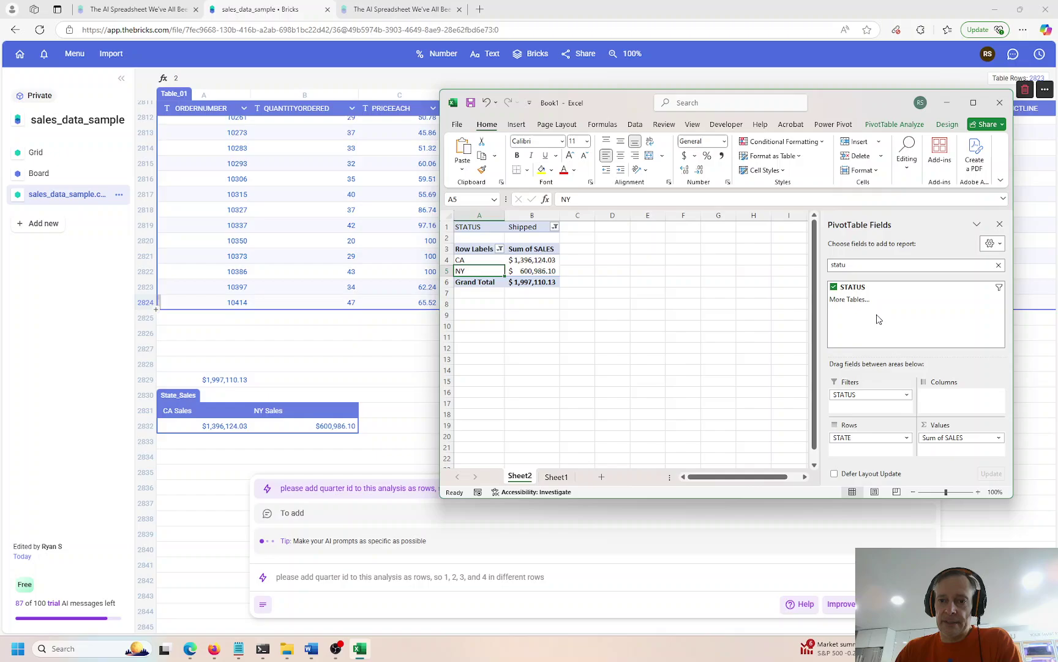
left_click(834, 287)
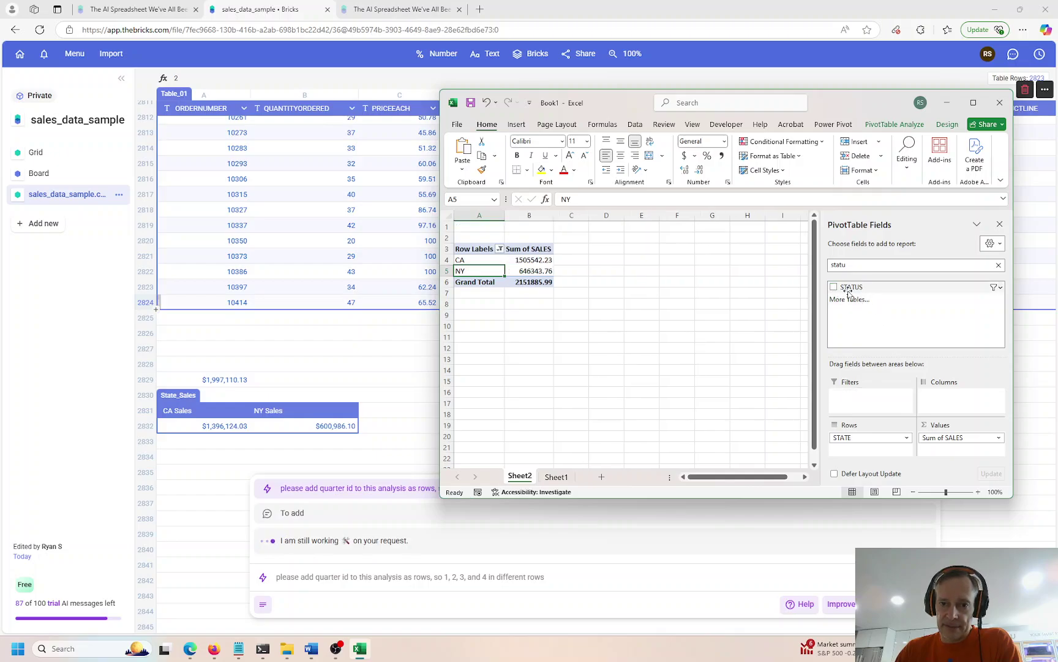
left_click(834, 287)
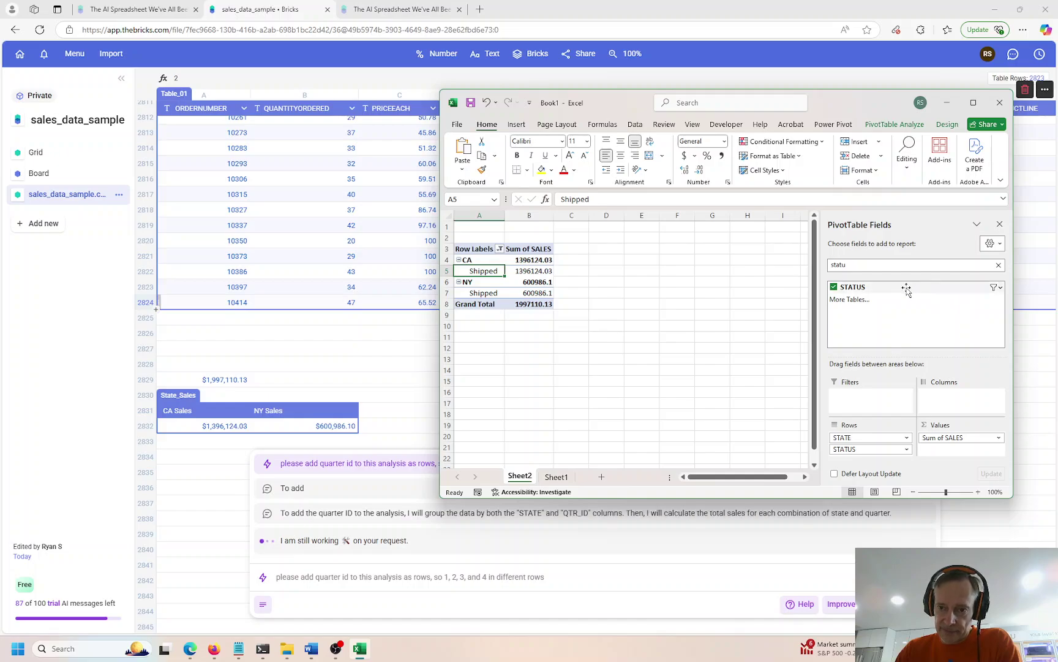
left_click_drag(853, 288, 856, 398)
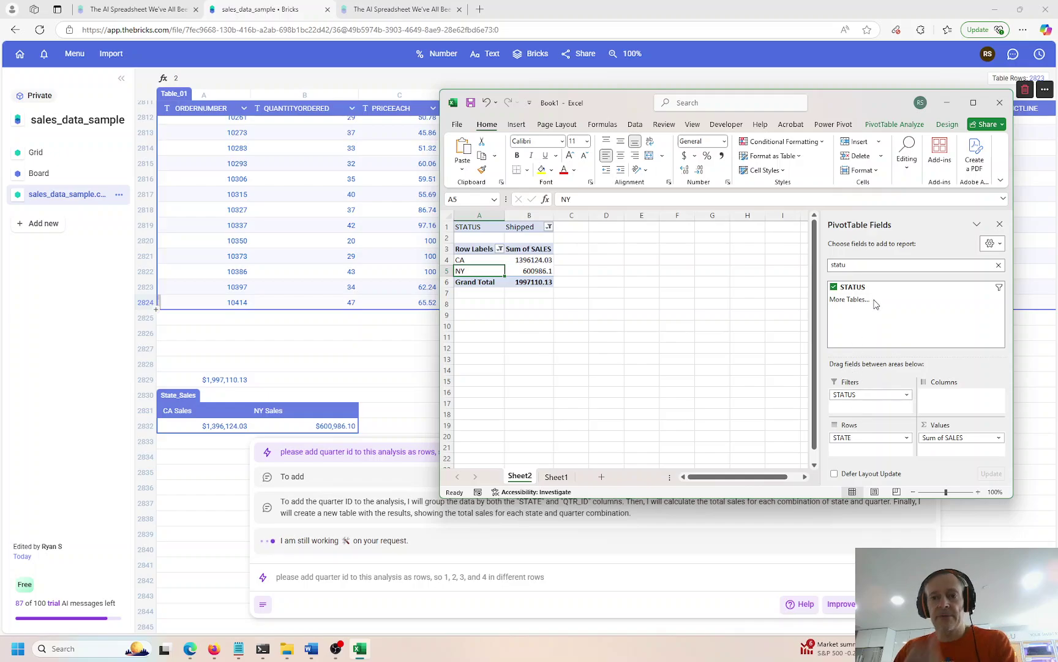
Step: Clear the PivotTable field search, remove SALES from the values, and add QTR_ID to the rows beneath STATE
left_click(998, 265)
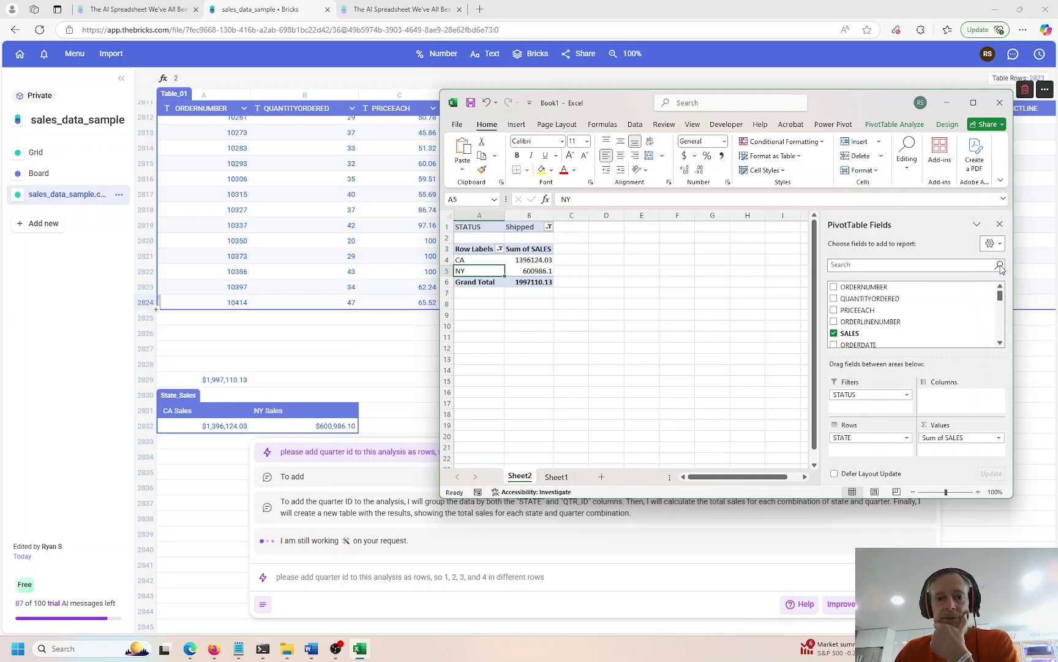
left_click(834, 333)
scroll(846, 323, "down", 1)
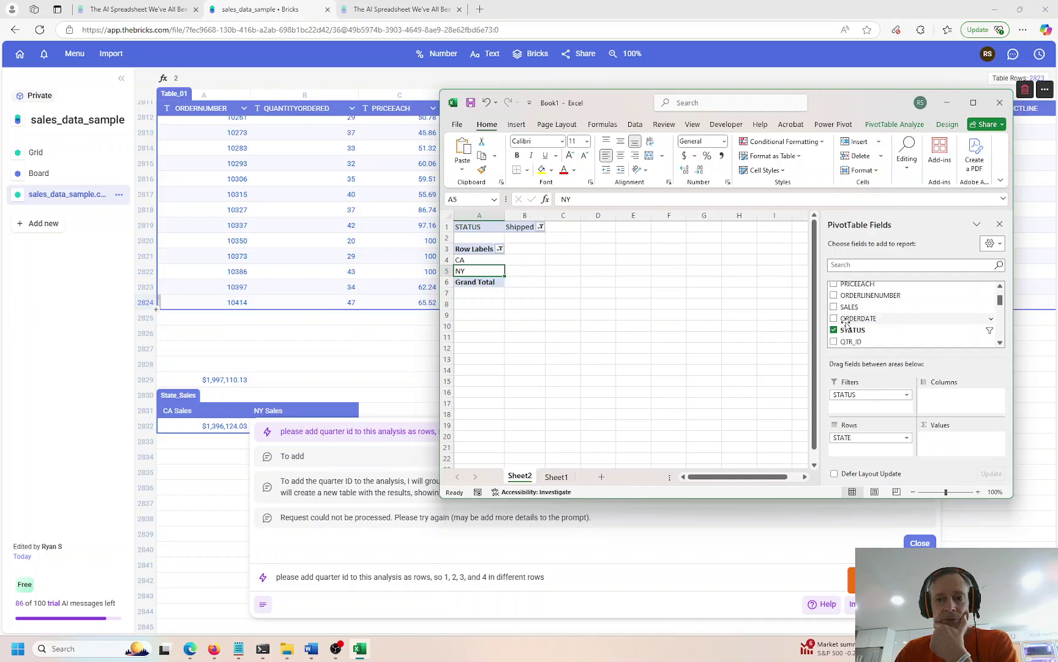
scroll(845, 323, "down", 1)
left_click(834, 316)
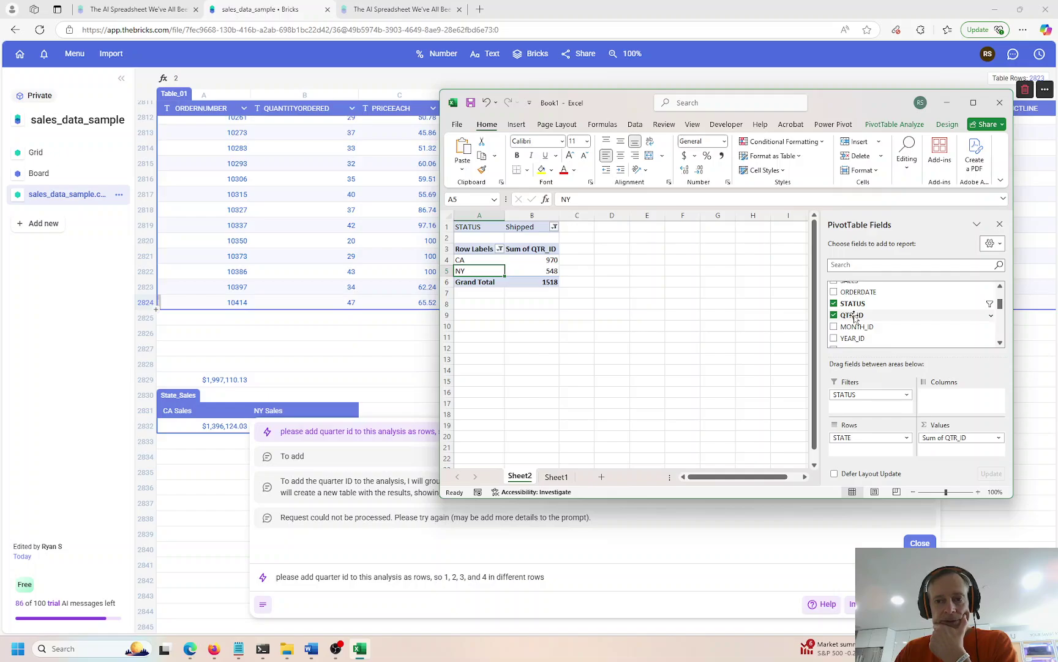
left_click_drag(855, 318, 846, 449)
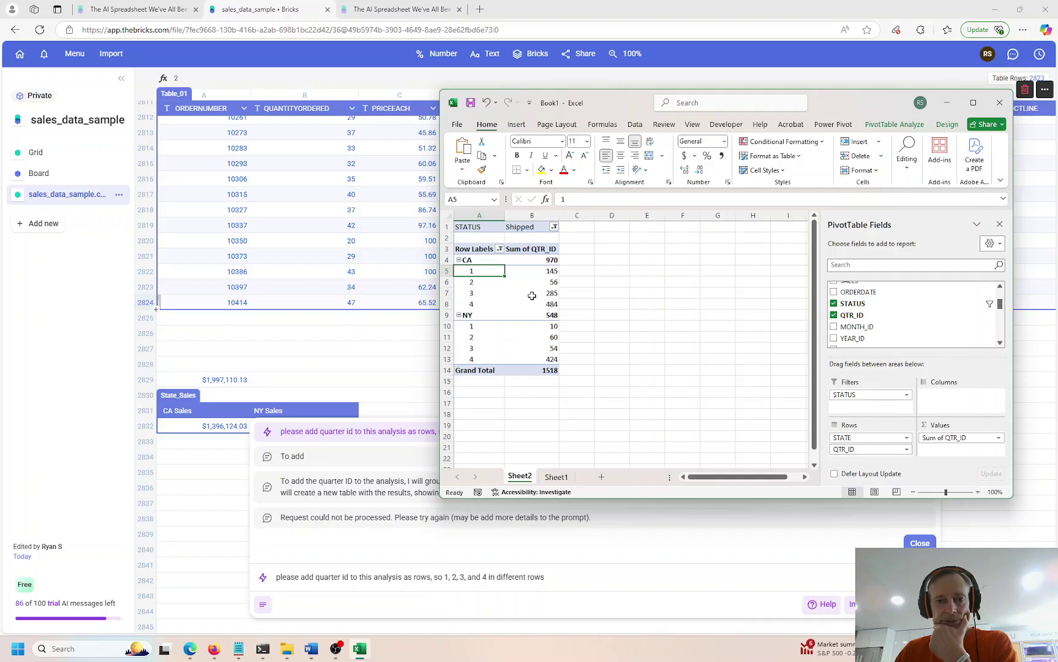
left_click(999, 437)
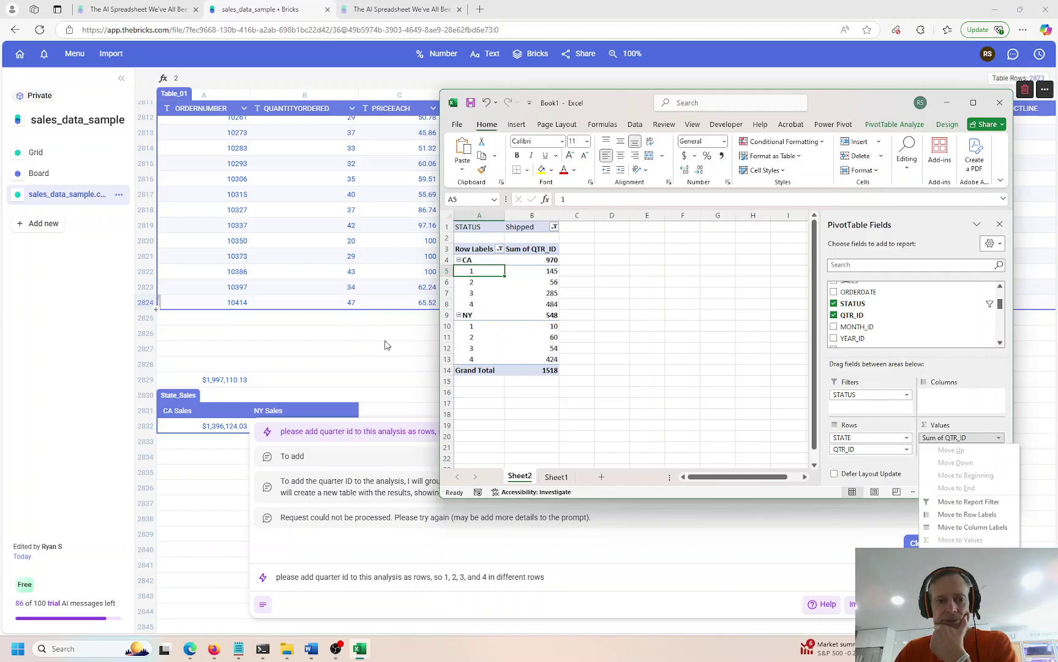
Step: Switch to Bricks, select the CA Sales value, and resubmit the AI prompt to add quarter IDs 1, 2, 3, and 4 in different rows
left_click(368, 343)
left_click_drag(408, 431, 506, 432)
scroll(205, 357, "down", 2)
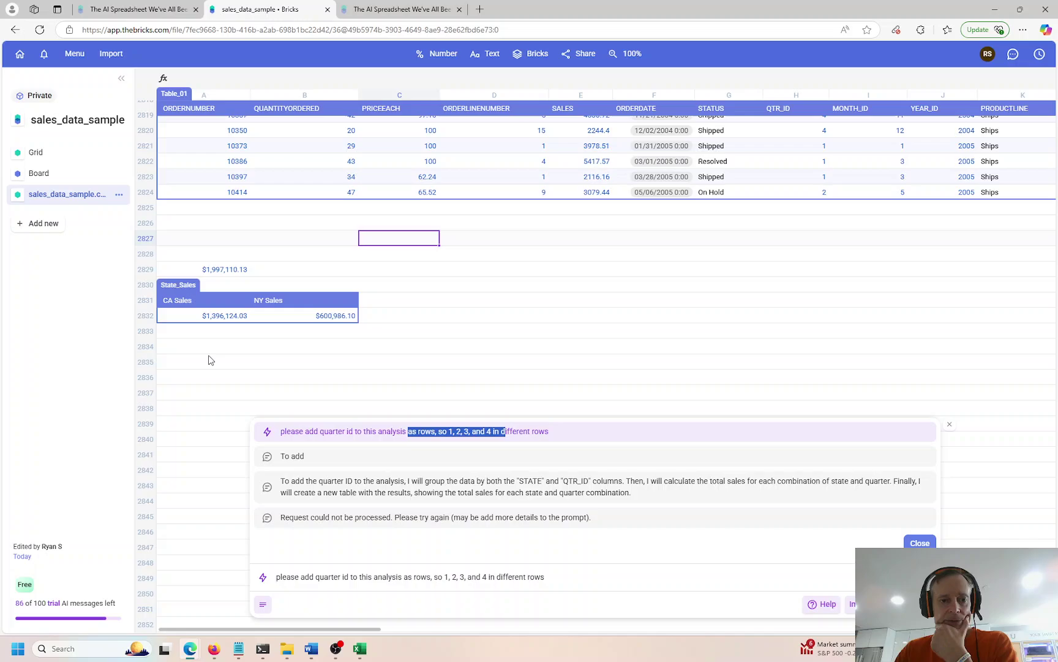
left_click(262, 334)
left_click(245, 319)
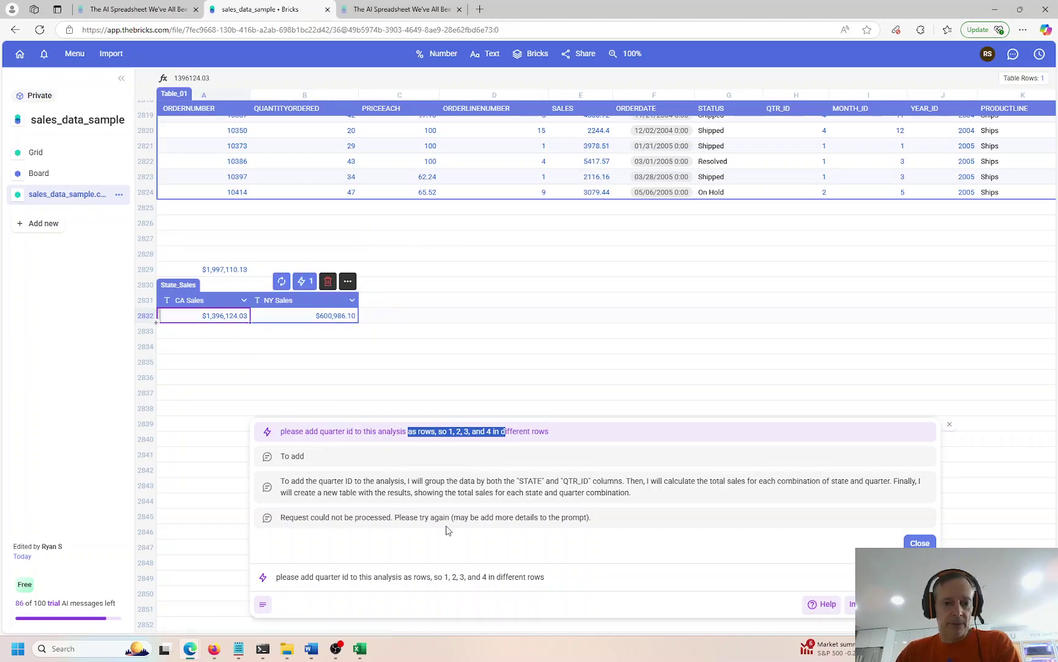
left_click(562, 576)
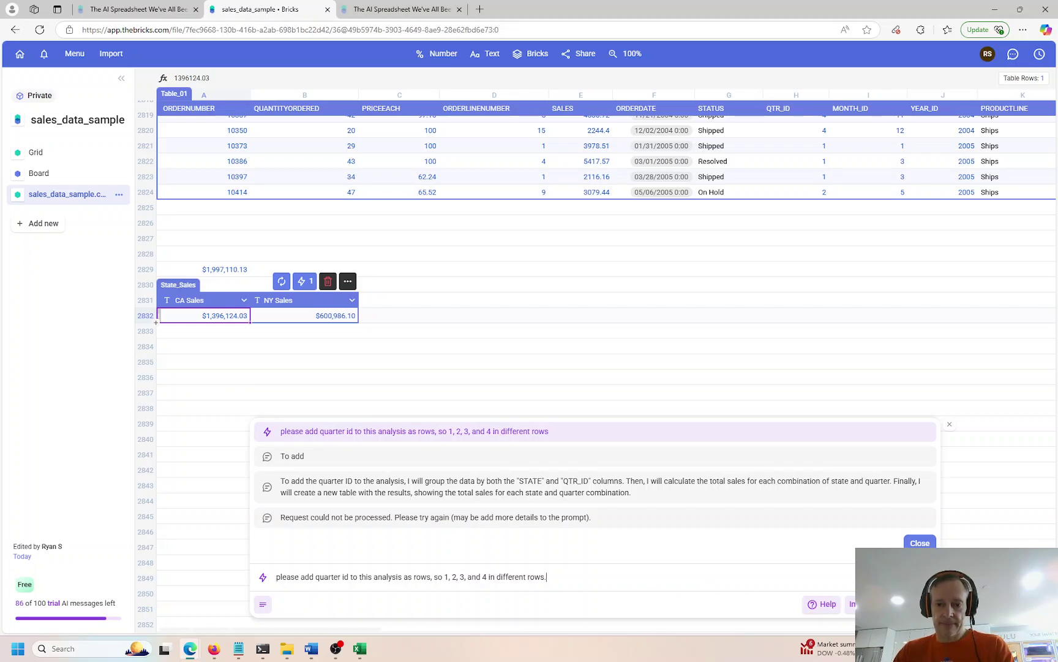
key("Return")
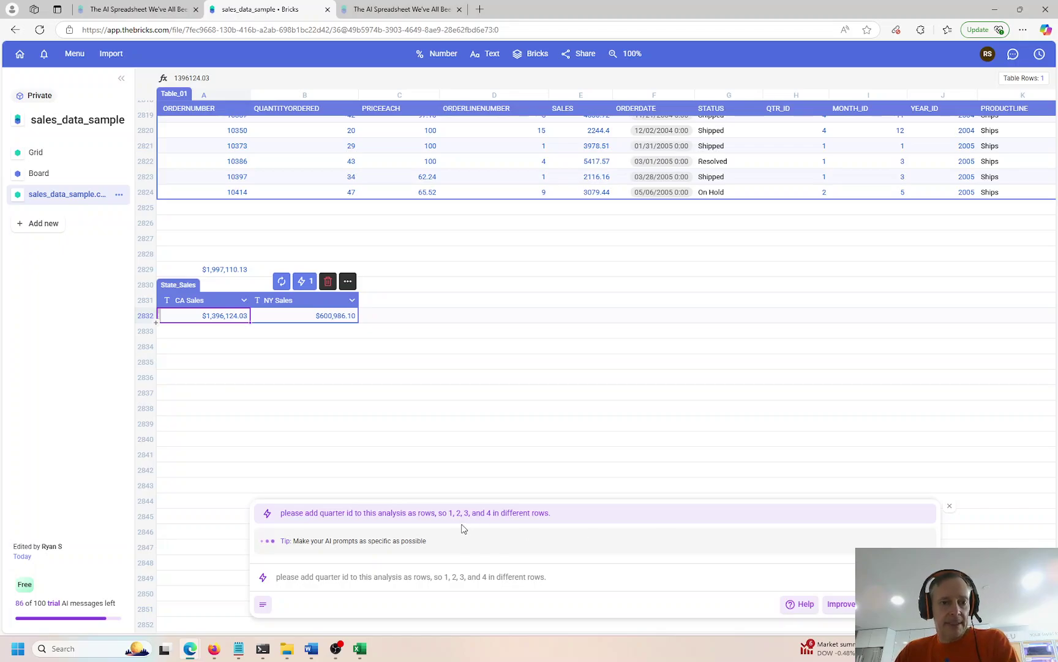
Step: Switch to Excel and move QTR_ID from the PivotTable's rows to its columns
left_click(360, 648)
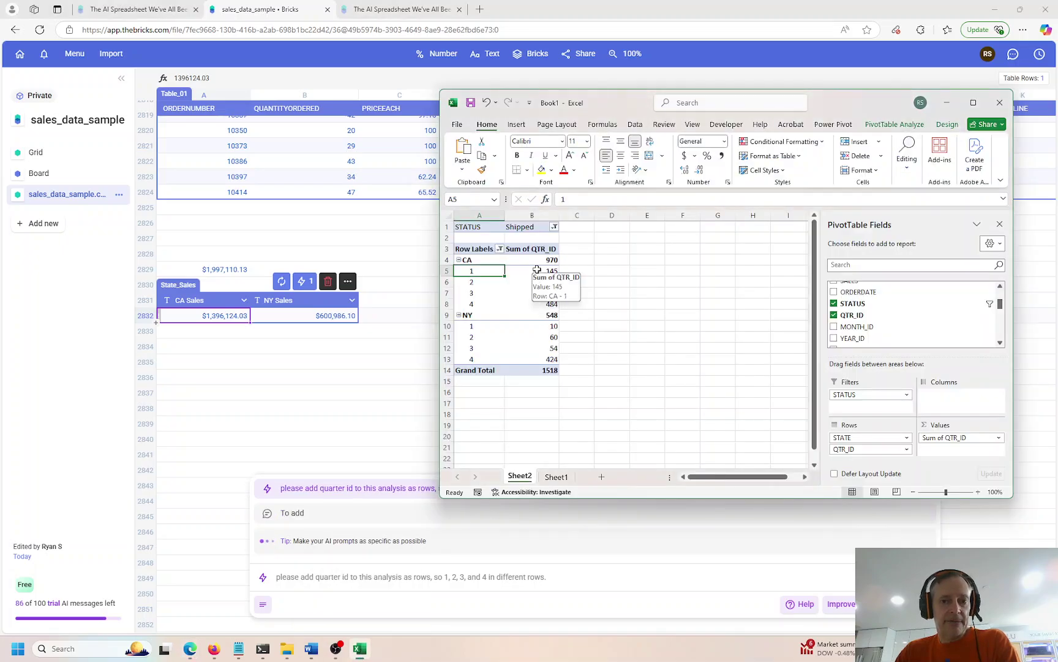
left_click(539, 250)
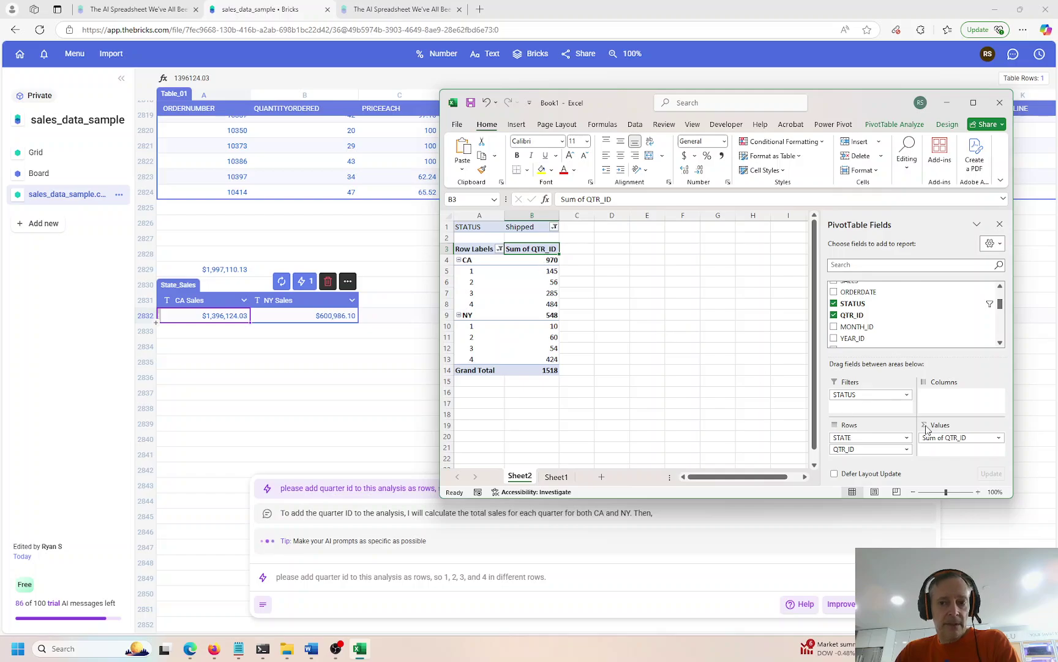
left_click_drag(881, 450, 942, 398)
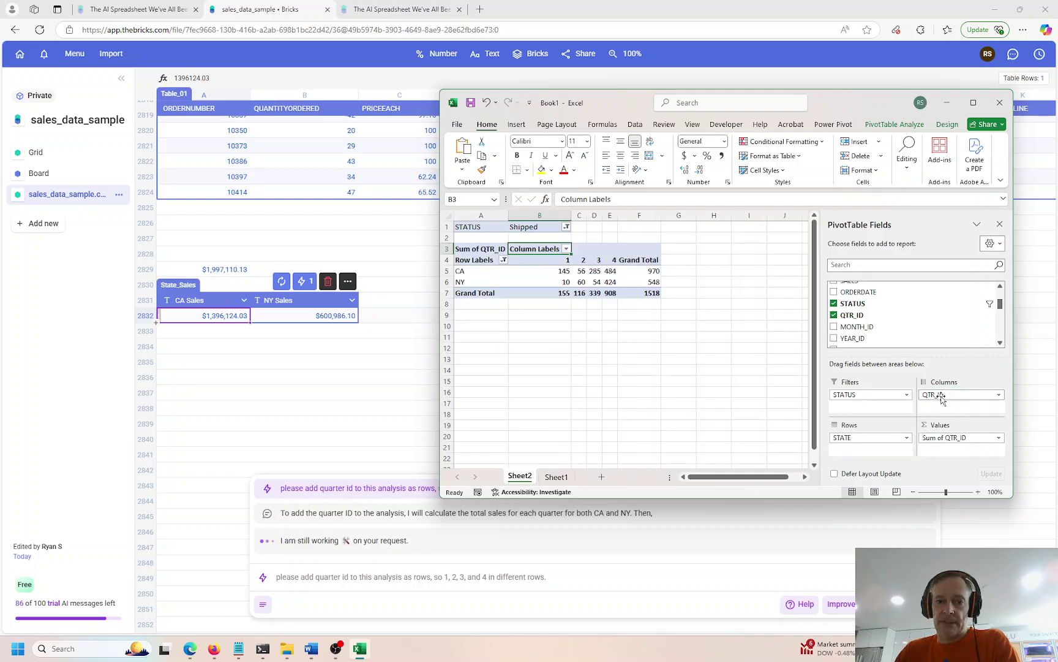
left_click(966, 439)
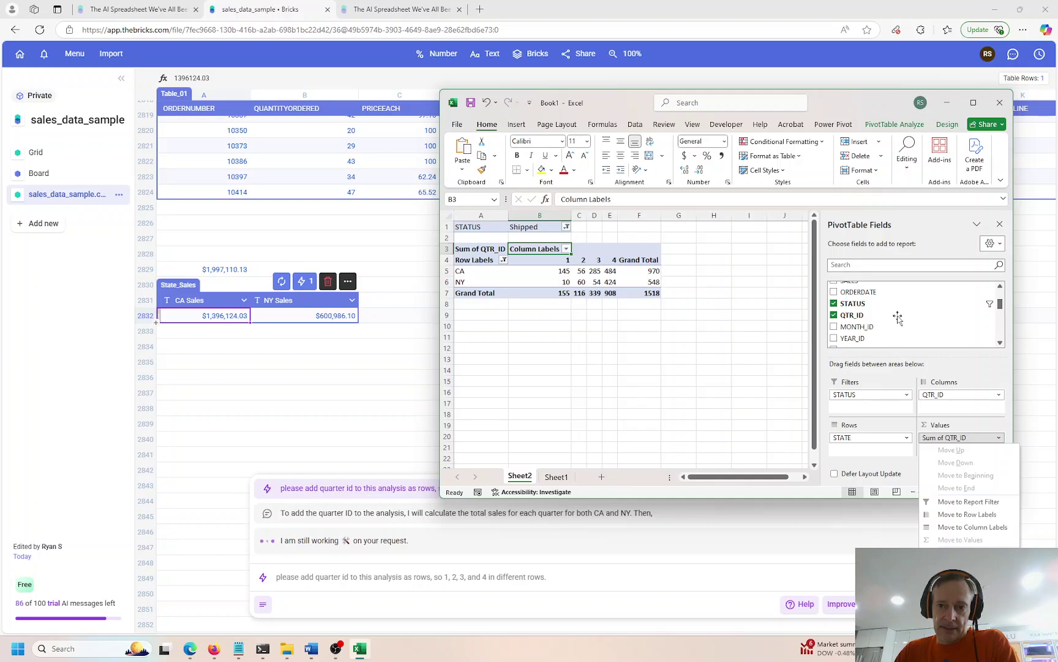
Step: Add SALES to the PivotTable rows beneath STATE and remove QTR_ID from the columns
left_click(1002, 312)
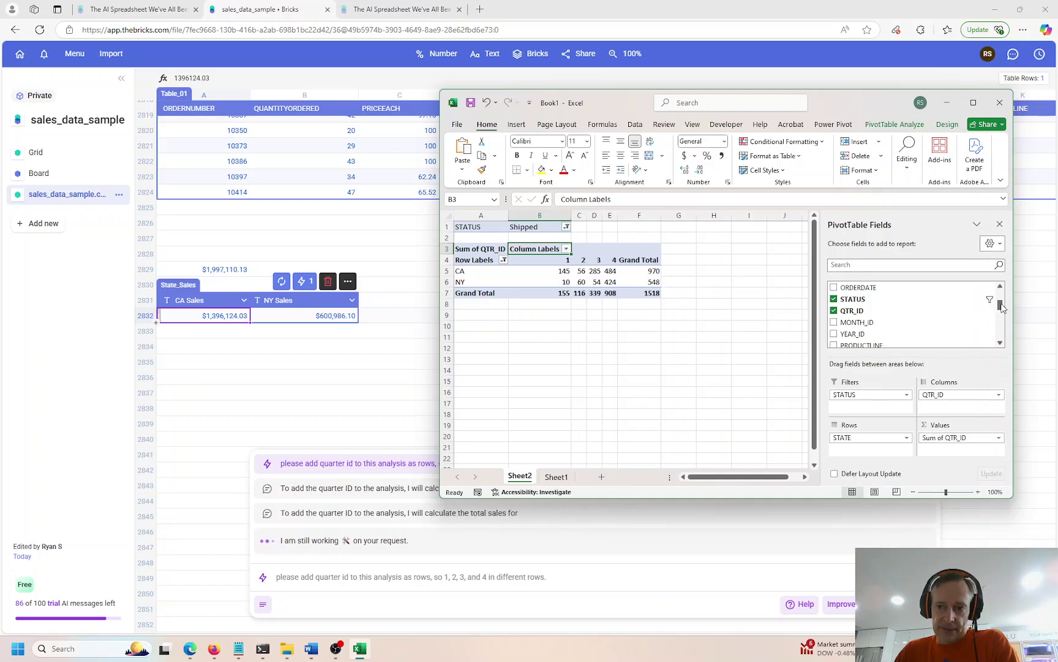
mouse_move(1003, 301)
left_mouse_down()
mouse_move(1003, 329)
mouse_move(1007, 306)
left_mouse_up()
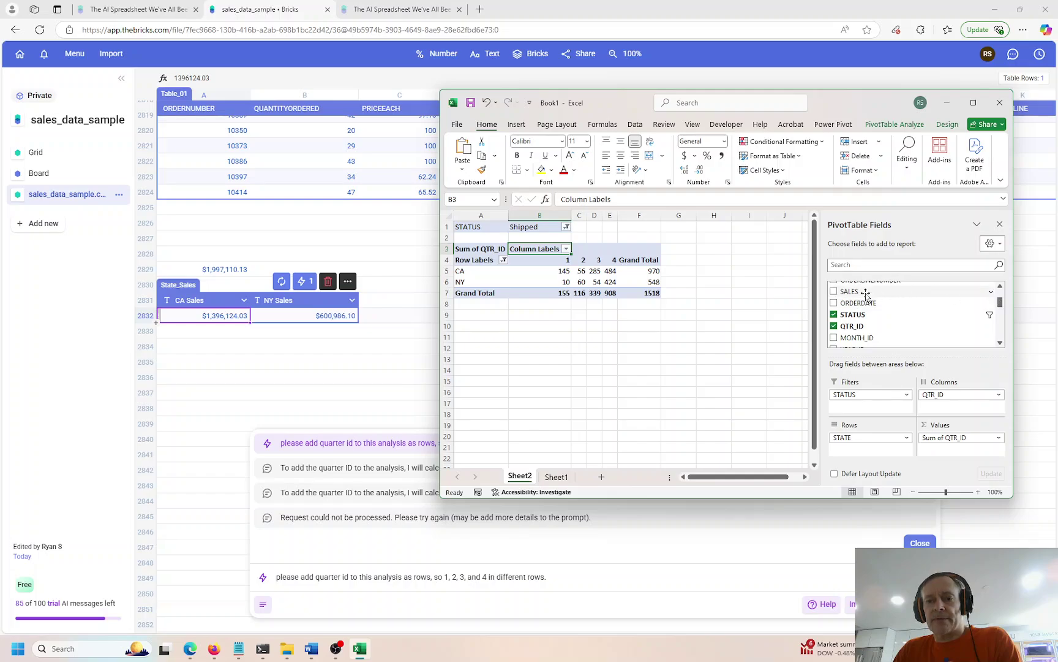
left_click_drag(864, 292, 871, 452)
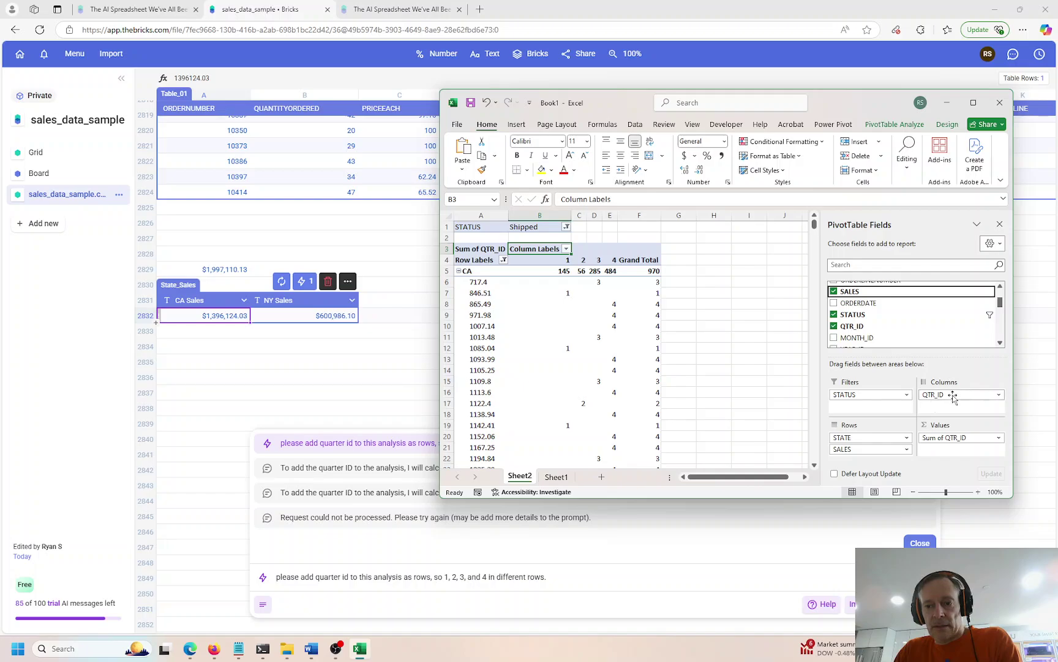
left_click_drag(953, 396, 792, 336)
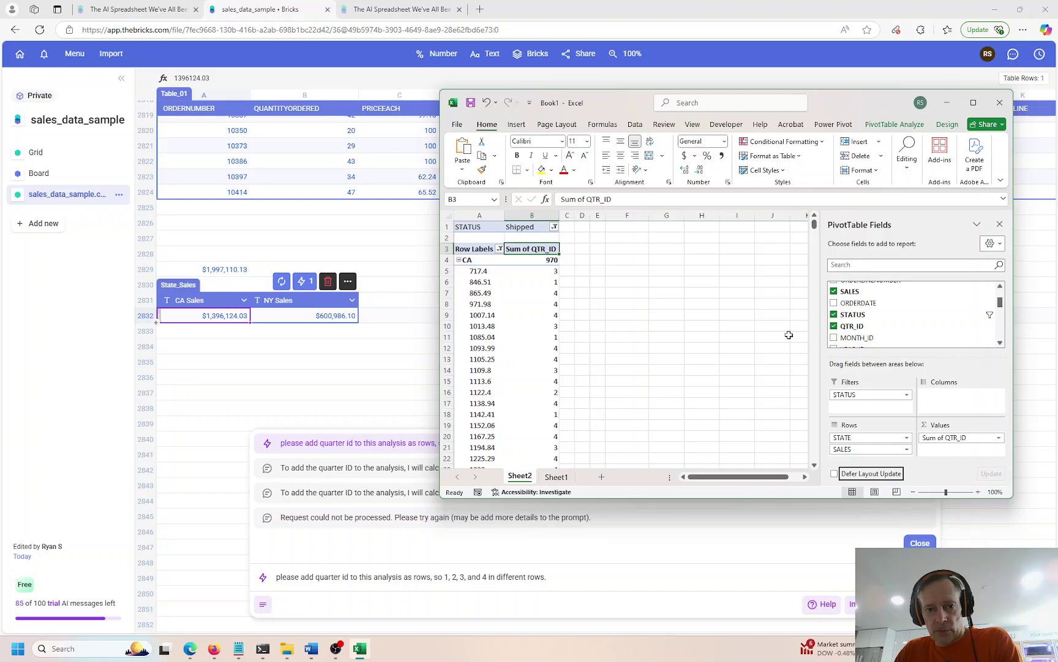
Step: Put QTR_ID beneath STATE in the PivotTable rows, use SALES as the values, and format column B as accounting dollars
left_click_drag(866, 450, 890, 453)
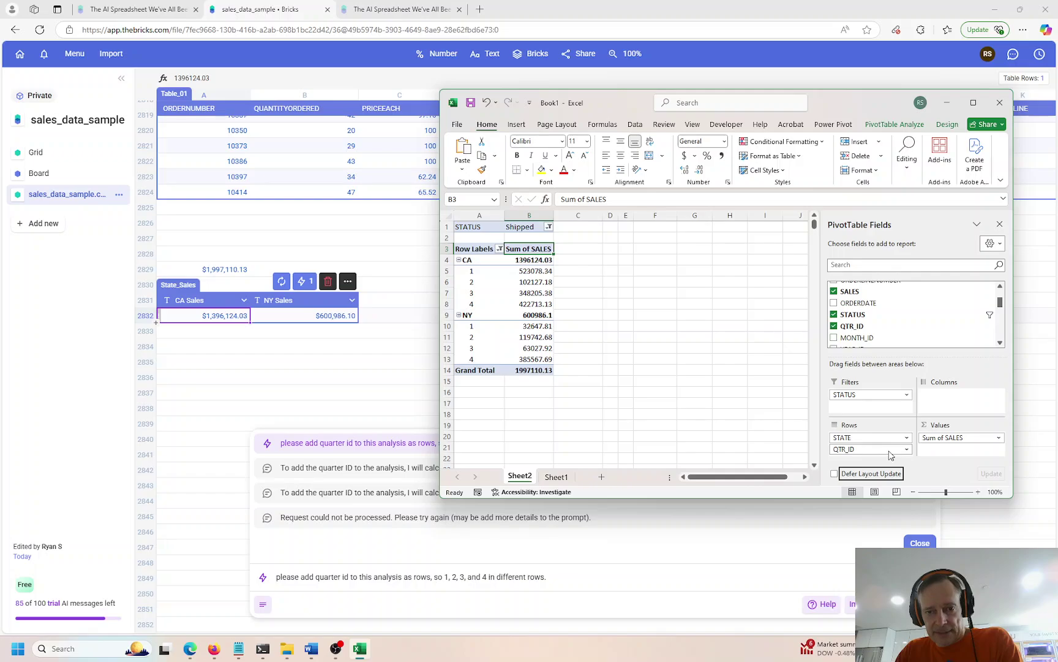
left_click(528, 216)
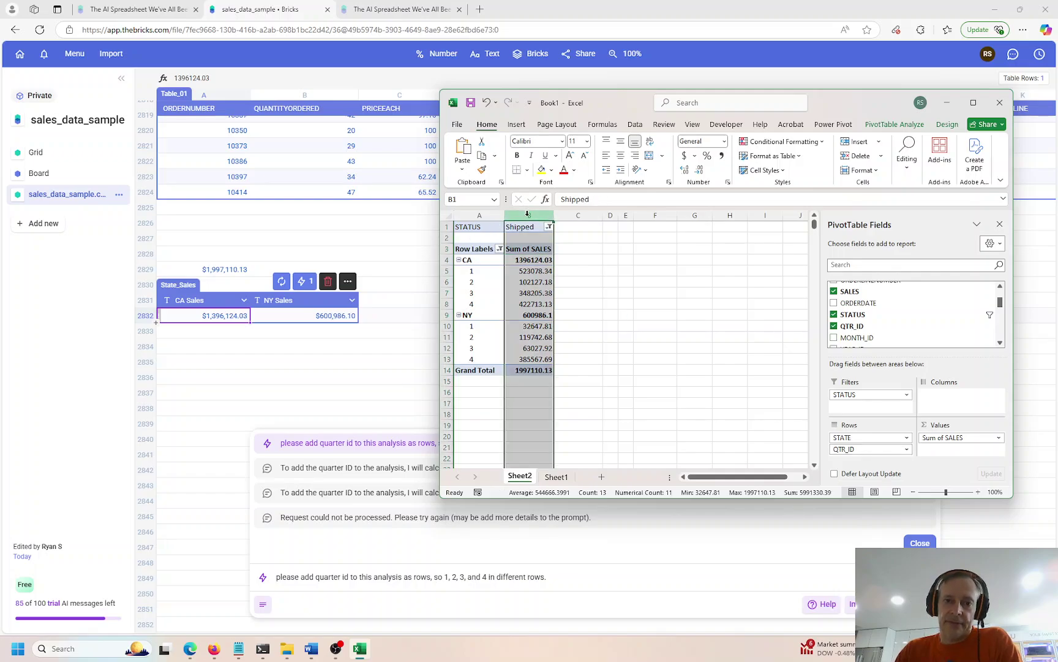
left_click(684, 155)
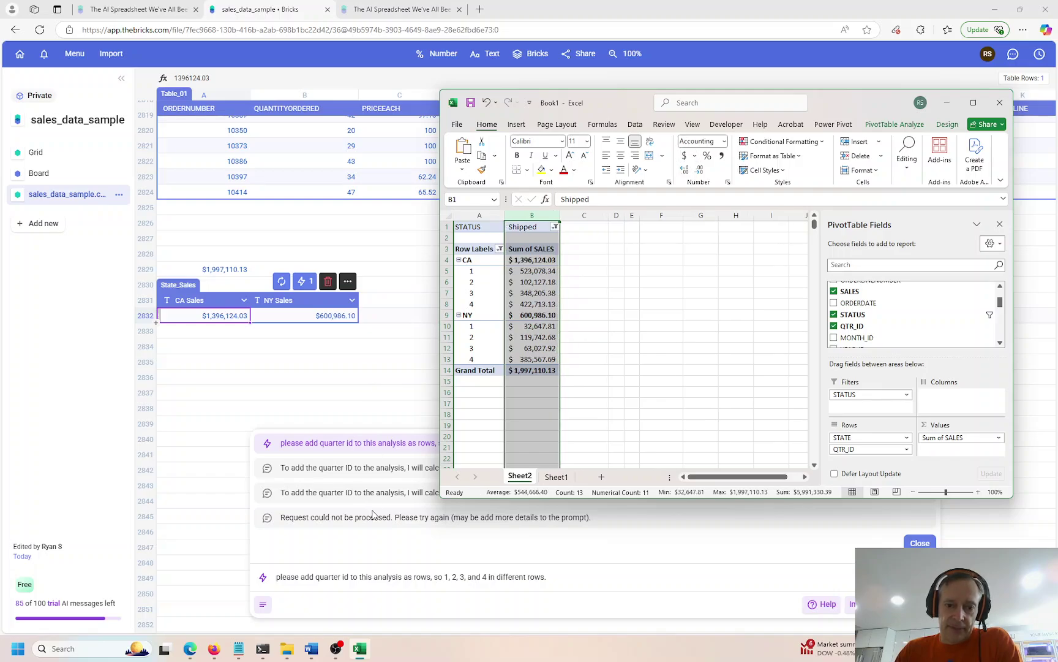
Step: Switch to Bricks and replace the prompt text after "please" with the AI reply's sentence on quarterly totals for both CA and NY
left_click(545, 576)
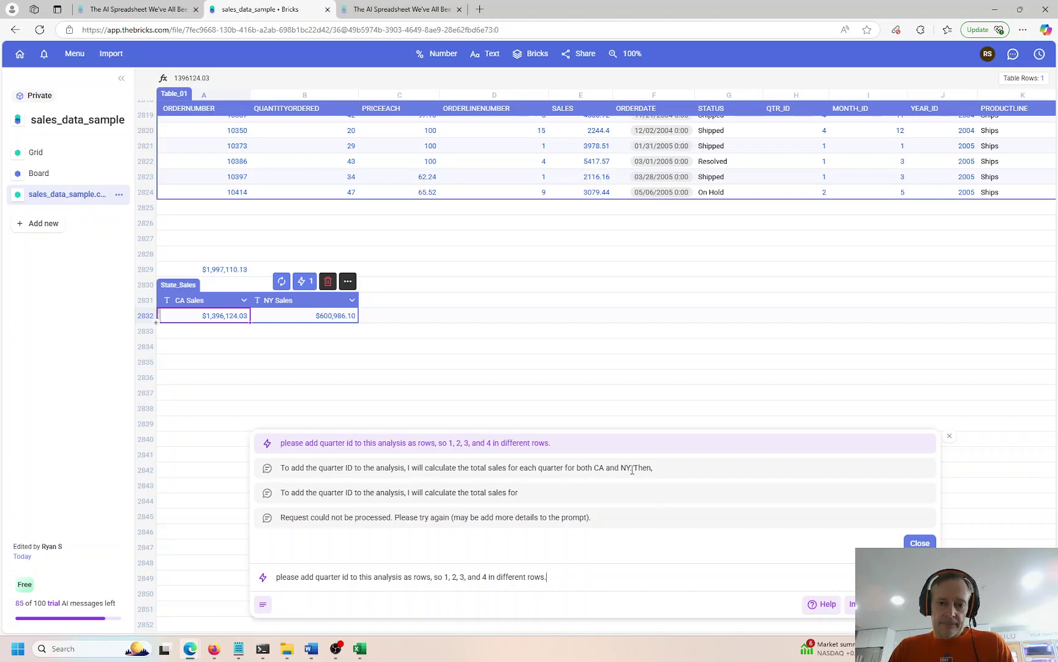
left_click_drag(632, 469, 292, 467)
key("ctrl+c")
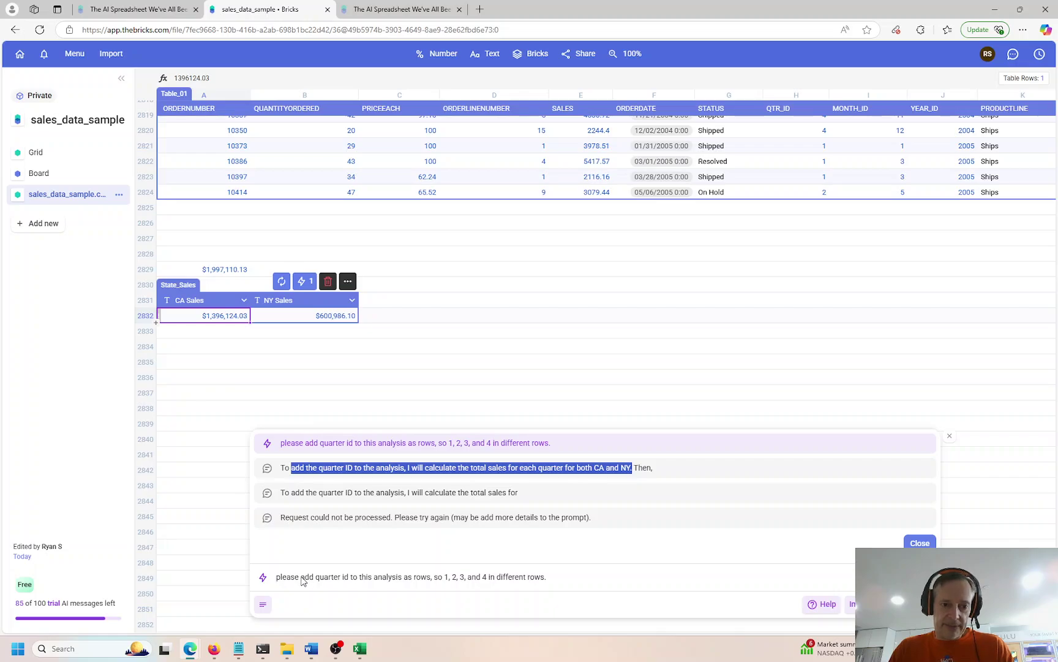
left_click_drag(302, 580, 559, 576)
key("ctrl+v")
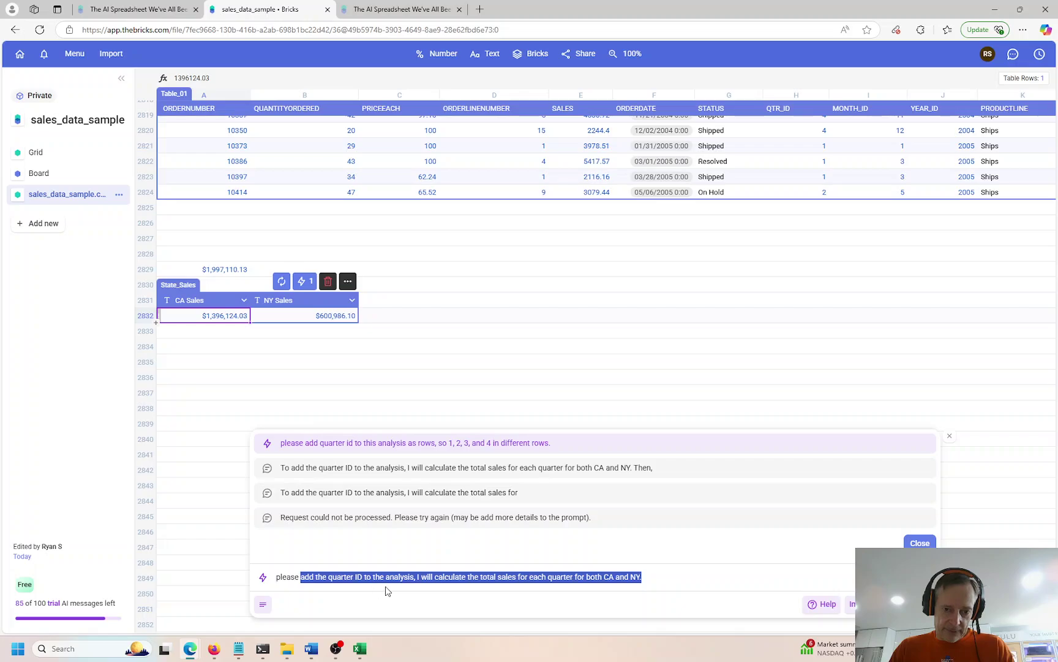
Step: Replace ", I will" in the prompt with a period and submit the request for quarterly CA and NY sales totals
left_click(437, 578)
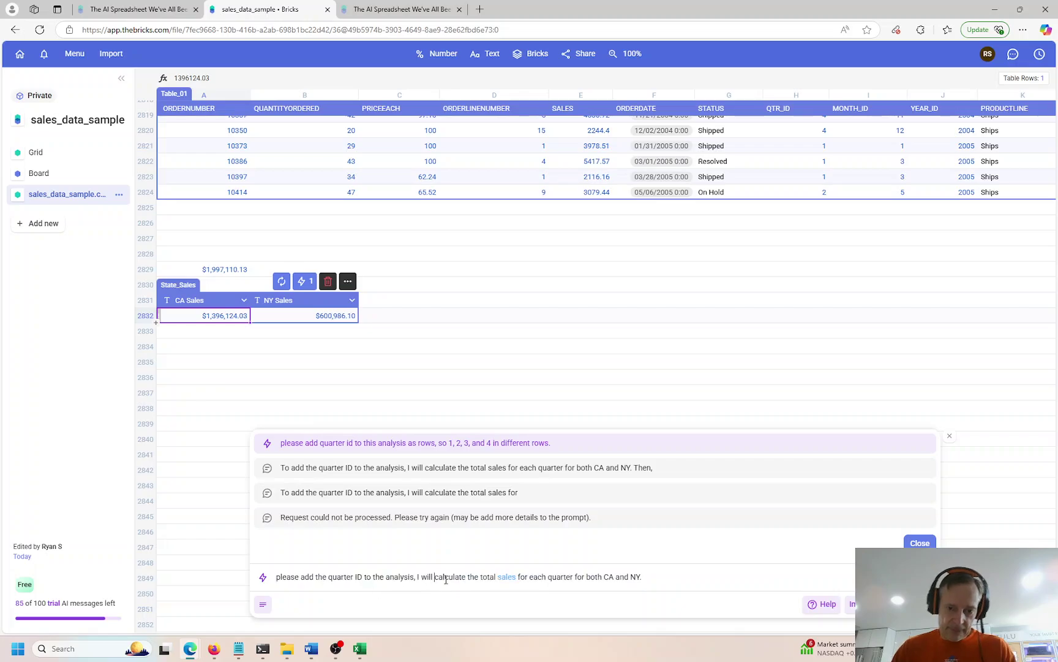
key("BackSpace")
key("BackSpace")
key("BackSpace")
key("BackSpace")
key("BackSpace")
key("BackSpace")
key("BackSpace")
key("BackSpace")
key("BackSpace")
type(".")
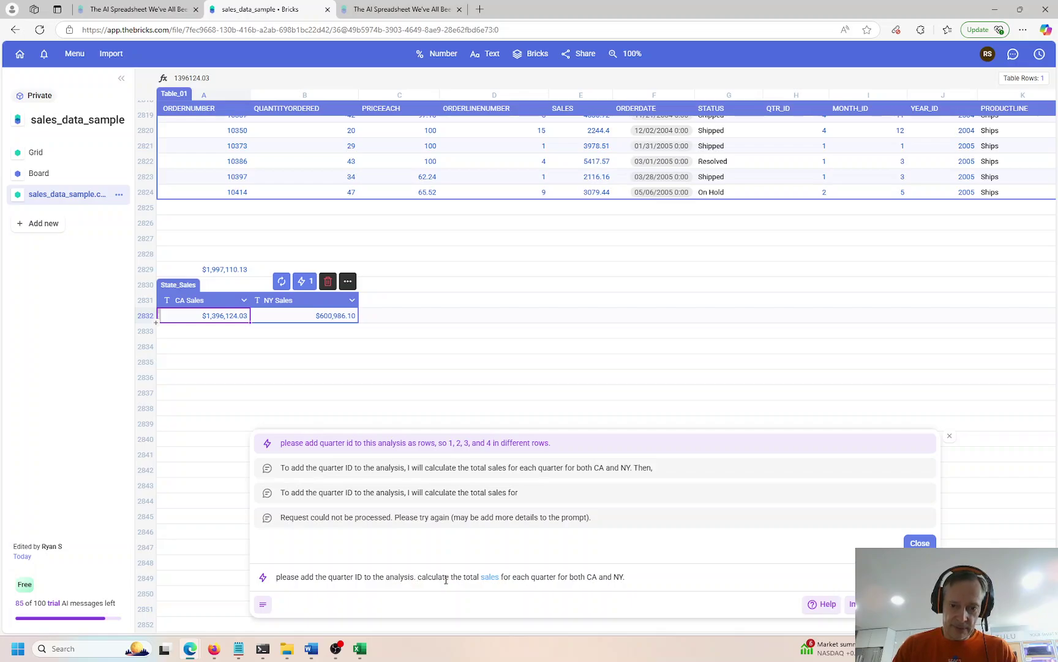
key("Return")
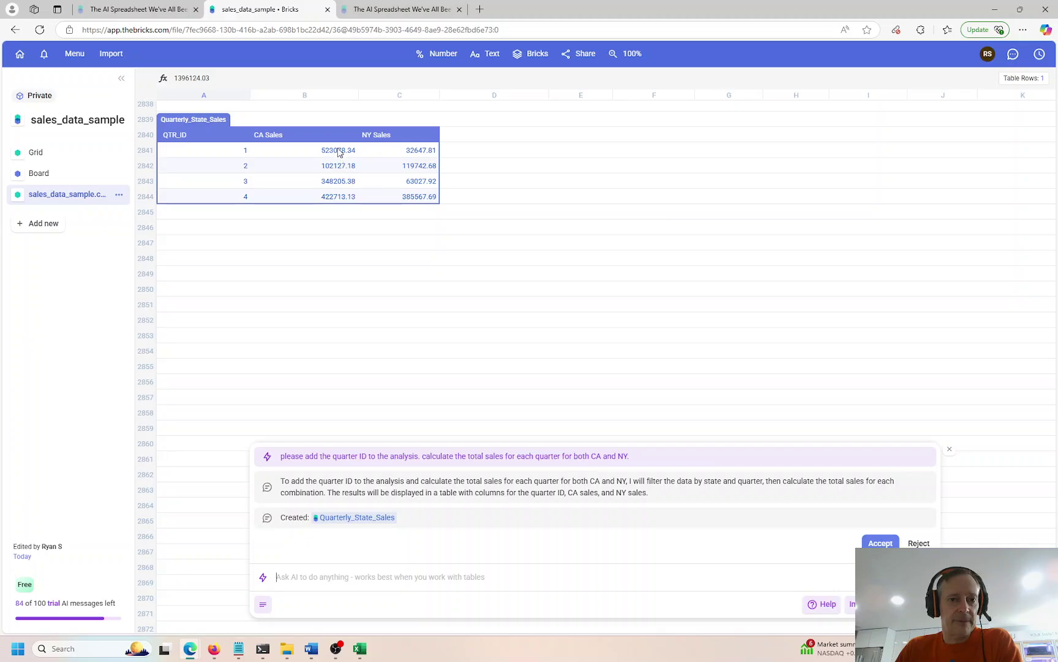
Step: Format the CA Sales and NY Sales values in the Quarterly_State_Sales table as dollar currency
left_click_drag(338, 151, 404, 196)
left_click(436, 54)
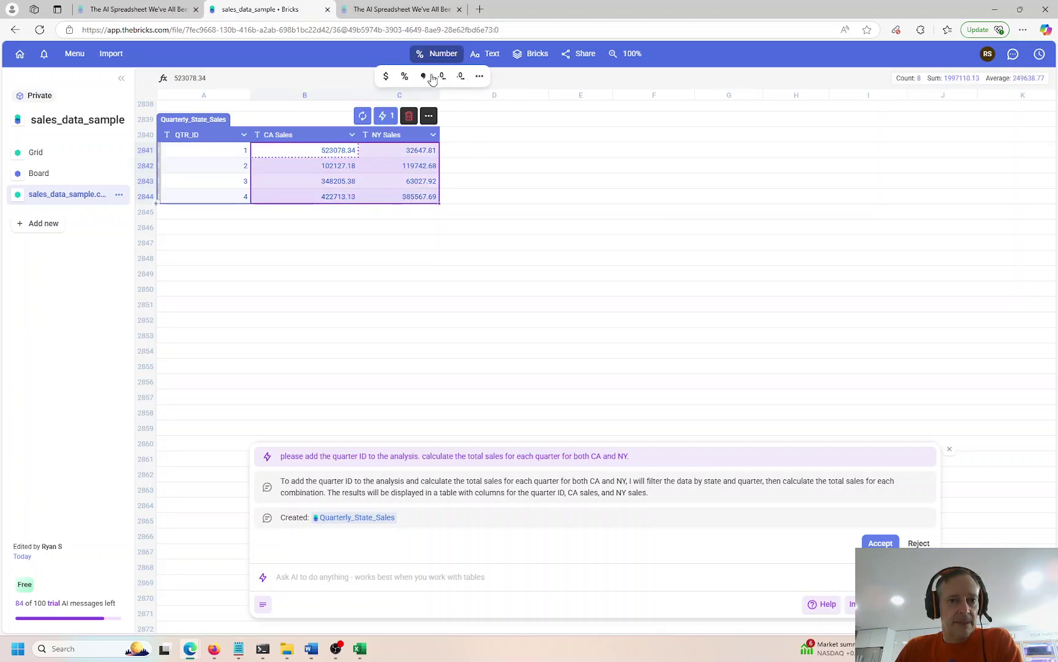
left_click(386, 78)
left_click(441, 303)
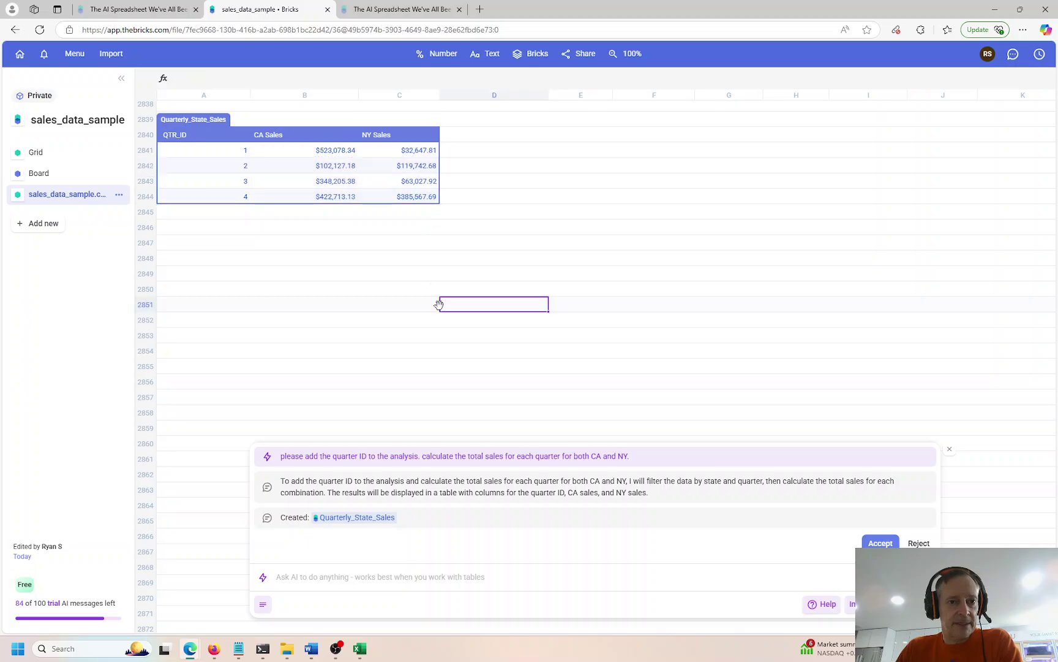
Step: Switch to Excel and compare the PivotTable's quarterly CA and NY sales with the Quarterly_State_Sales table in Bricks
left_click(360, 649)
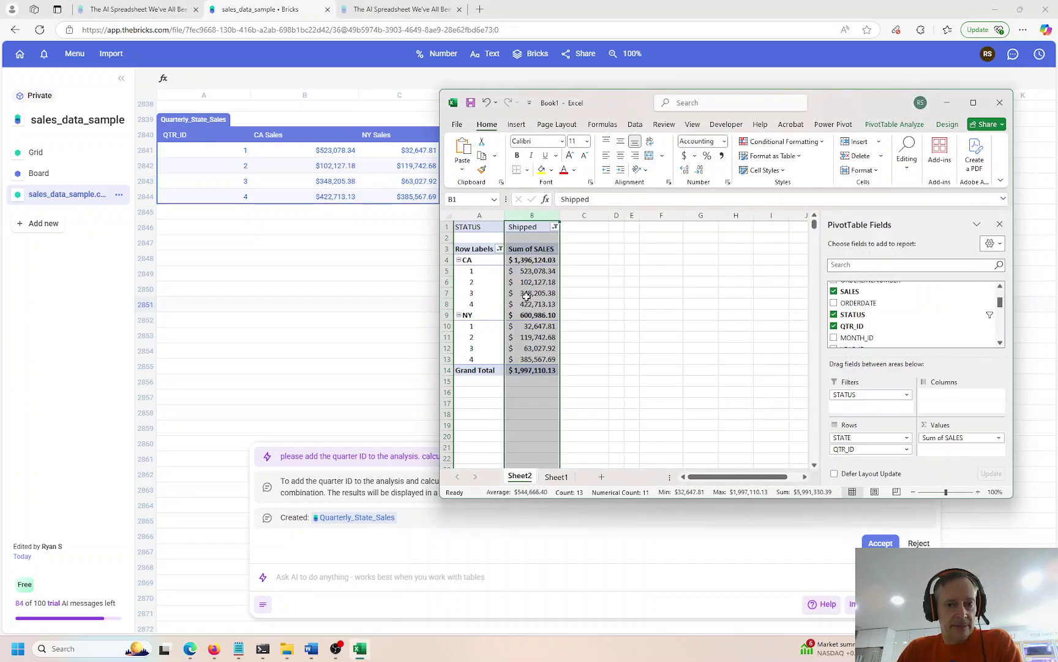
left_click(535, 264)
left_click(536, 282)
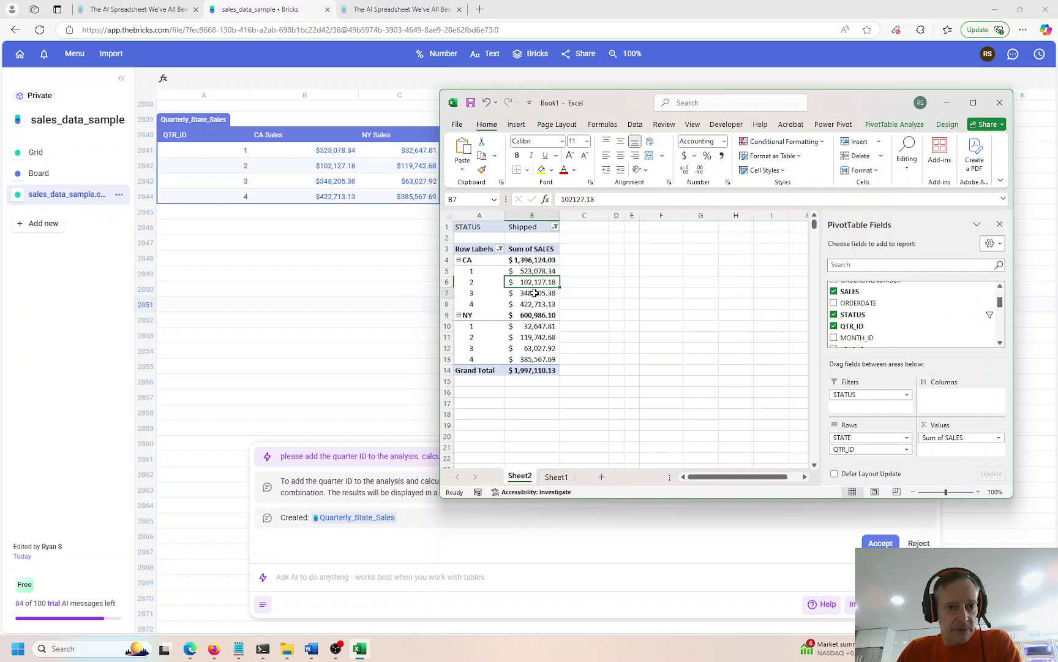
left_click(538, 293)
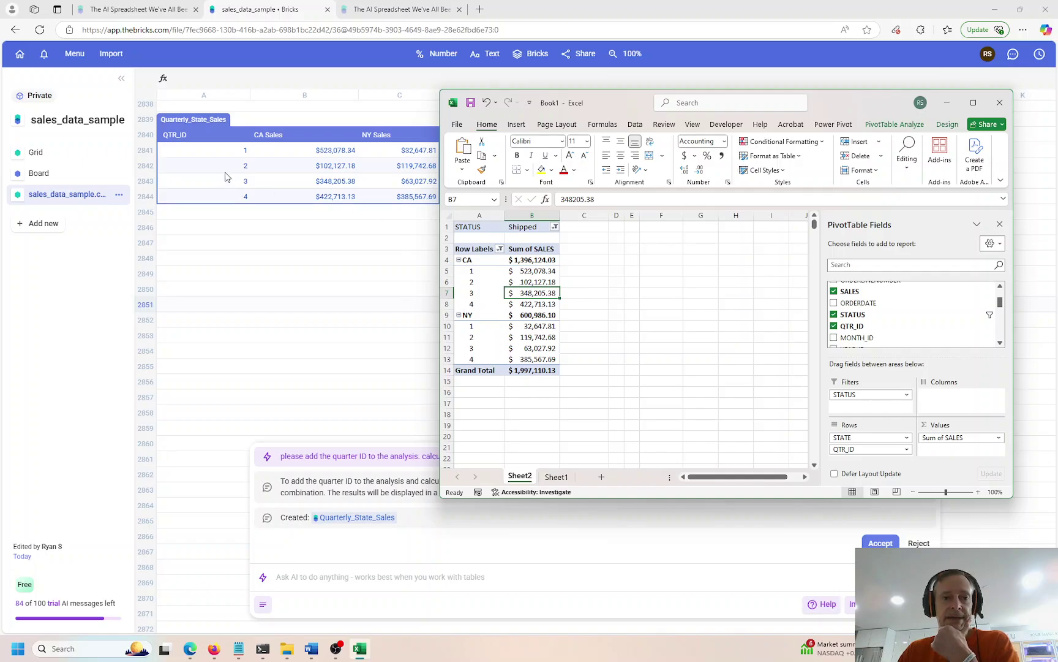
left_click_drag(227, 156, 224, 203)
left_click_drag(324, 149, 329, 197)
left_click_drag(392, 152, 395, 198)
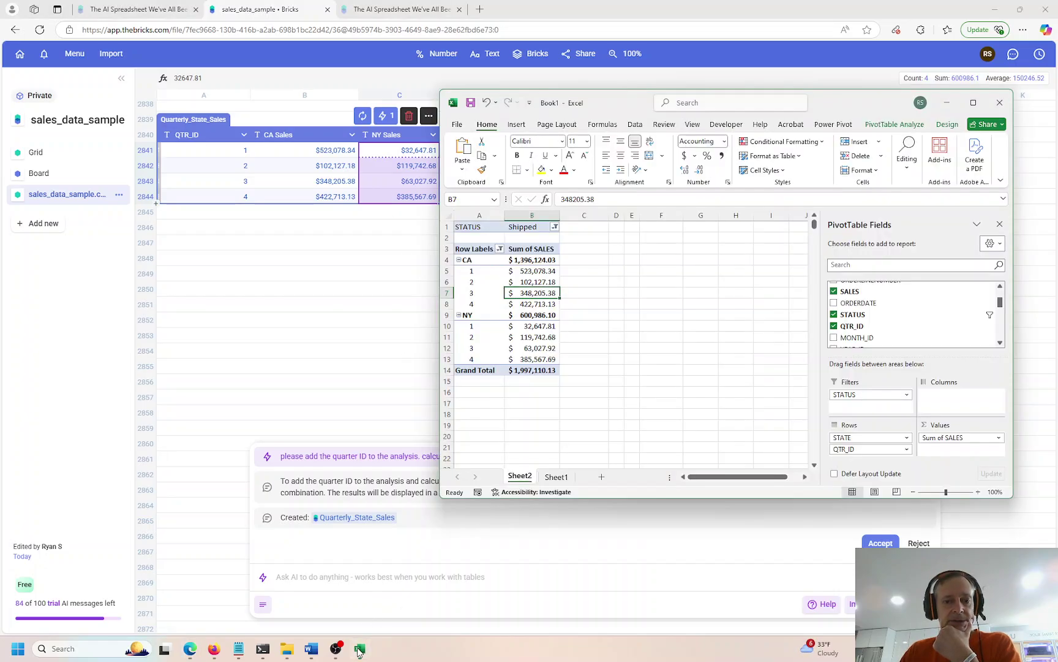
Step: Return to Excel and move STATE from the PivotTable's rows to its columns, keeping QTR_ID in the rows
left_click(360, 648)
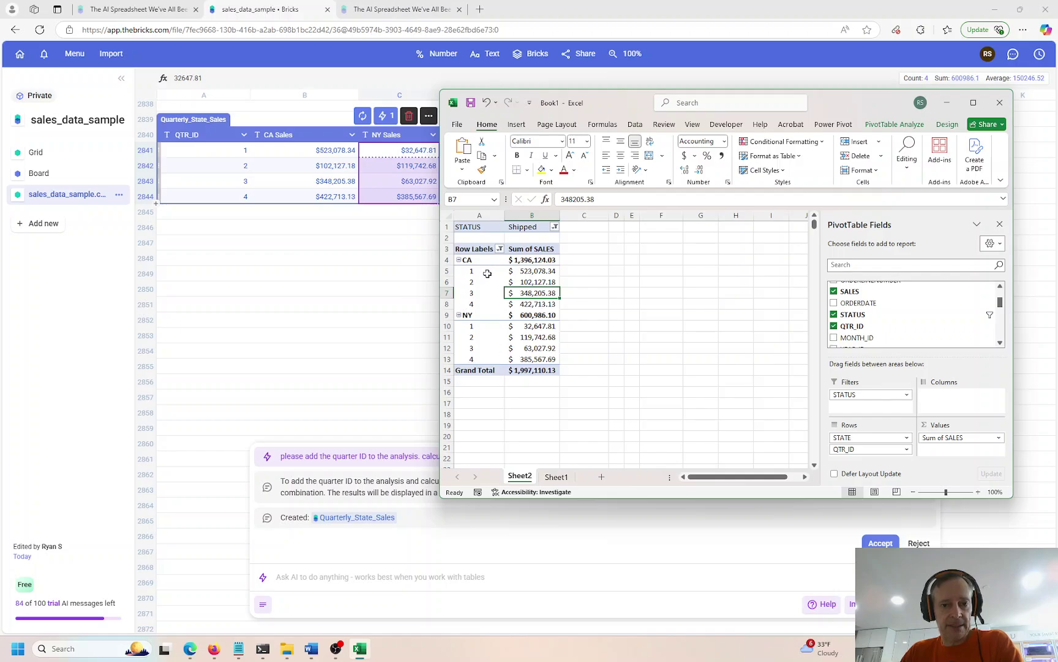
left_click_drag(484, 270, 480, 316)
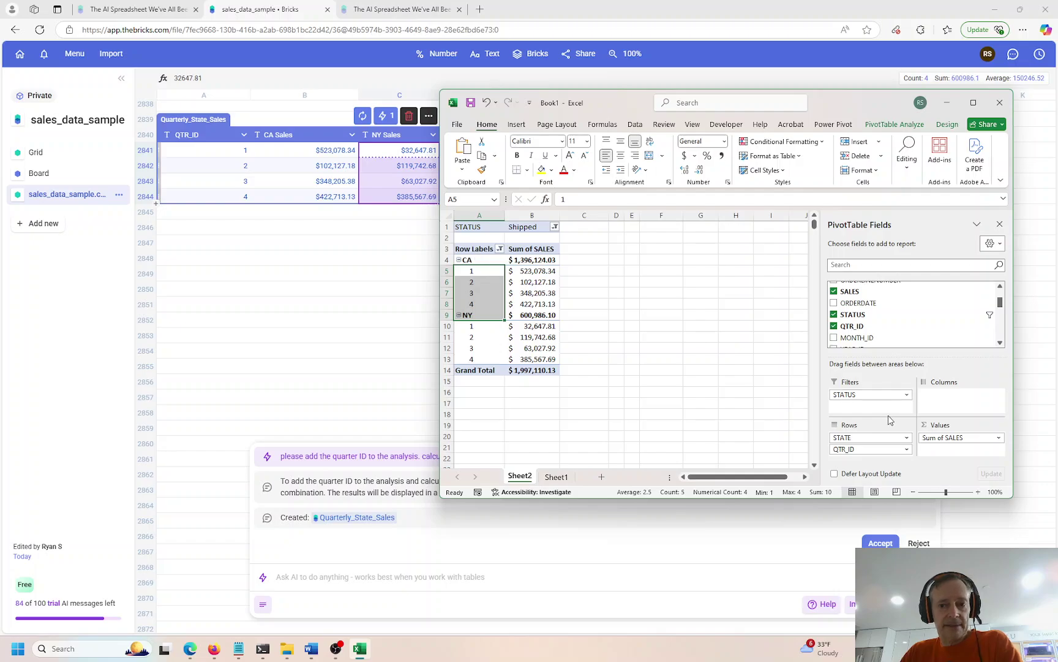
left_click_drag(868, 439, 942, 401)
left_click(636, 348)
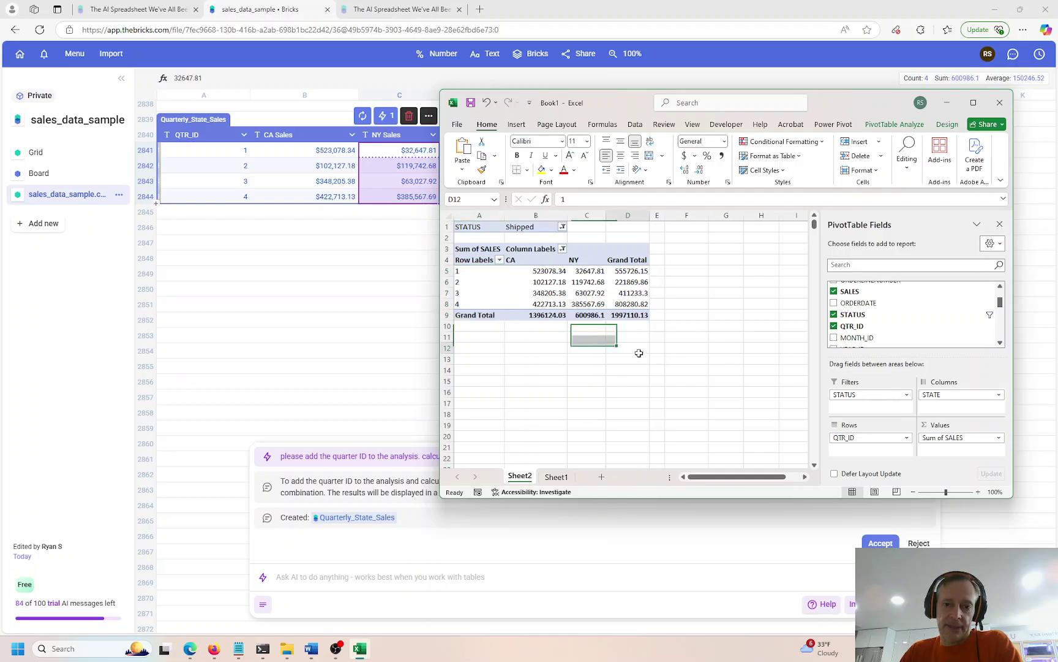
Step: Format the PivotTable's sales and grand totals as accounting dollars, and narrow the Excel window to uncover the Bricks table
left_click_drag(544, 271, 620, 315)
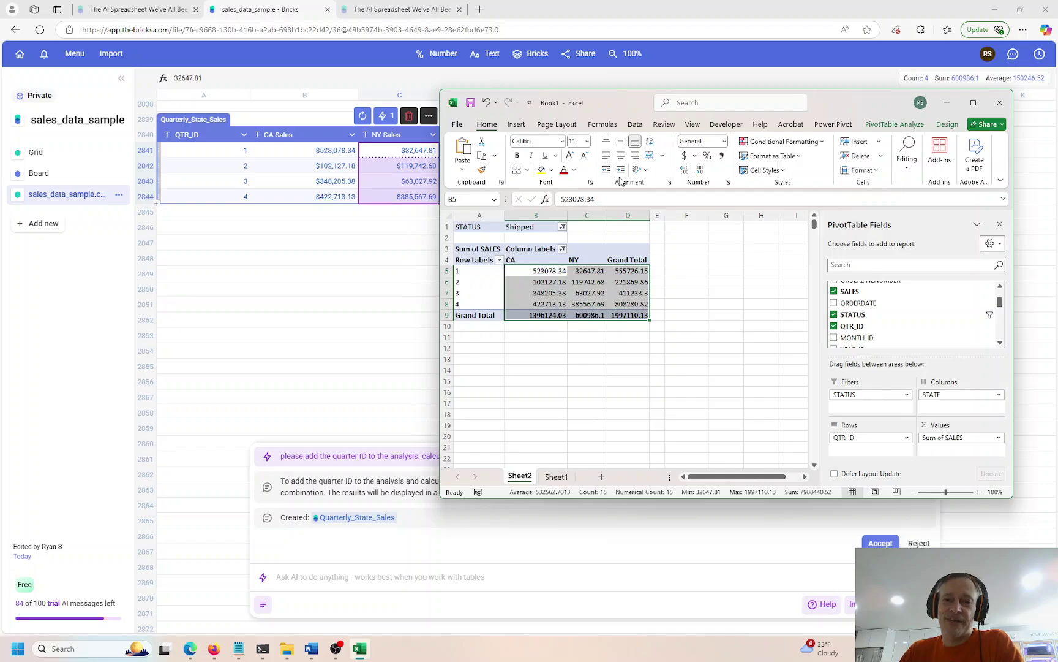
left_click(684, 156)
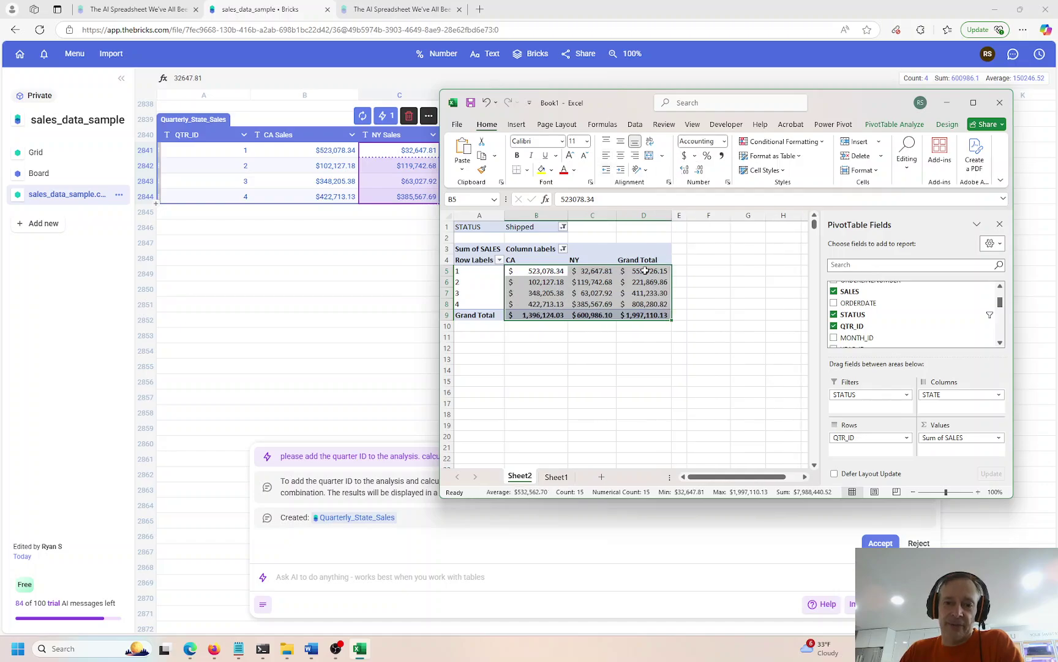
left_click(541, 271)
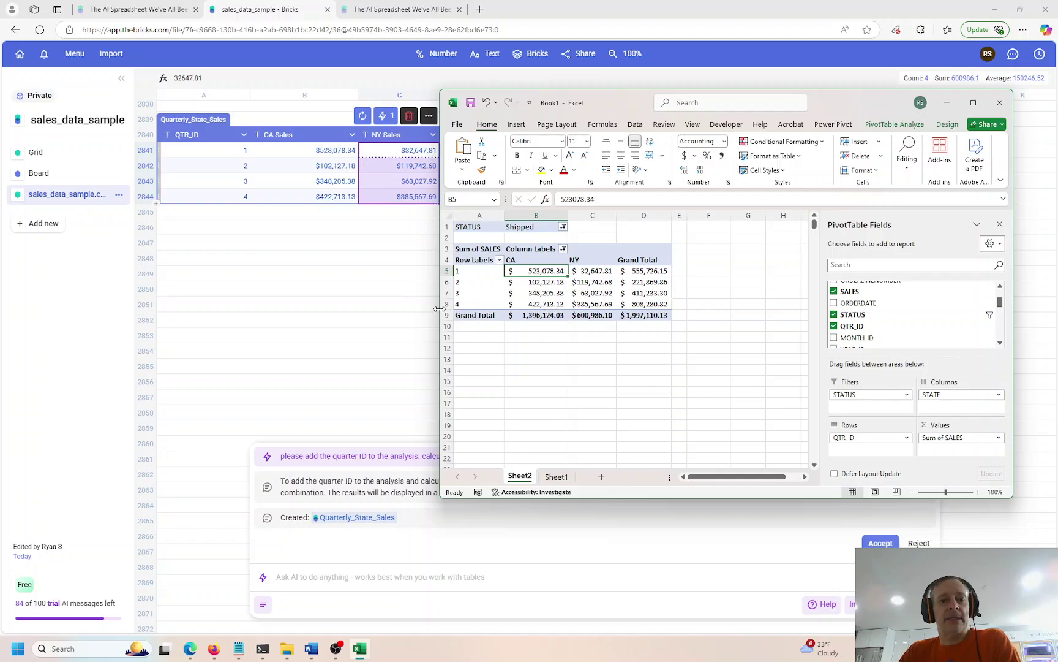
left_click_drag(439, 305, 464, 304)
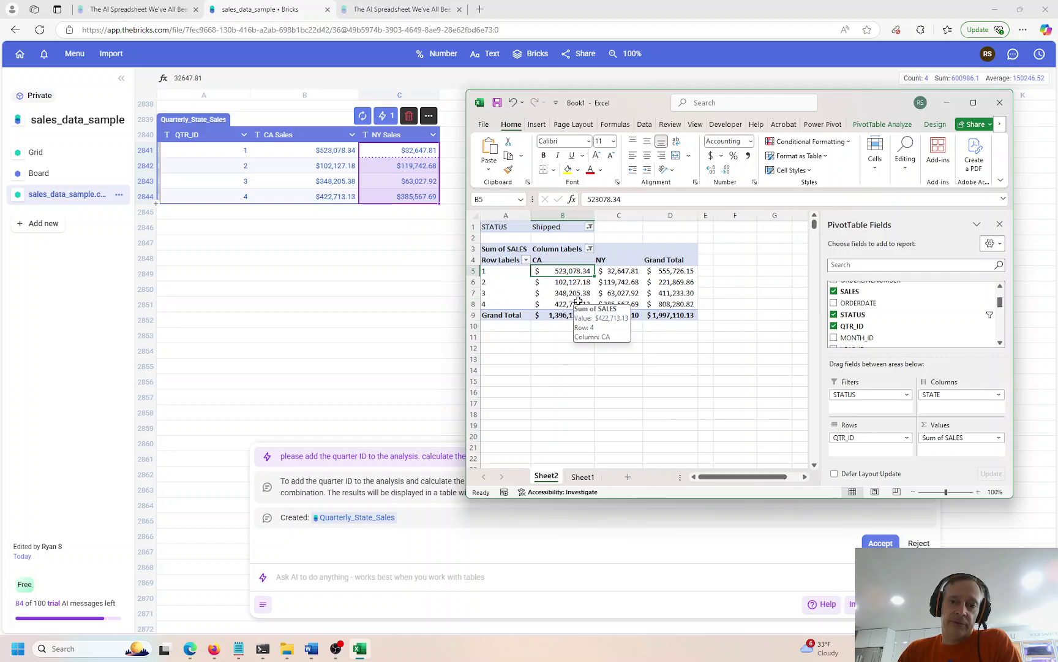
Step: Switch to Bricks and ask the AI to "put the grand total of 1, 2, 3, and 4 on the right in a new column."
left_click(419, 166)
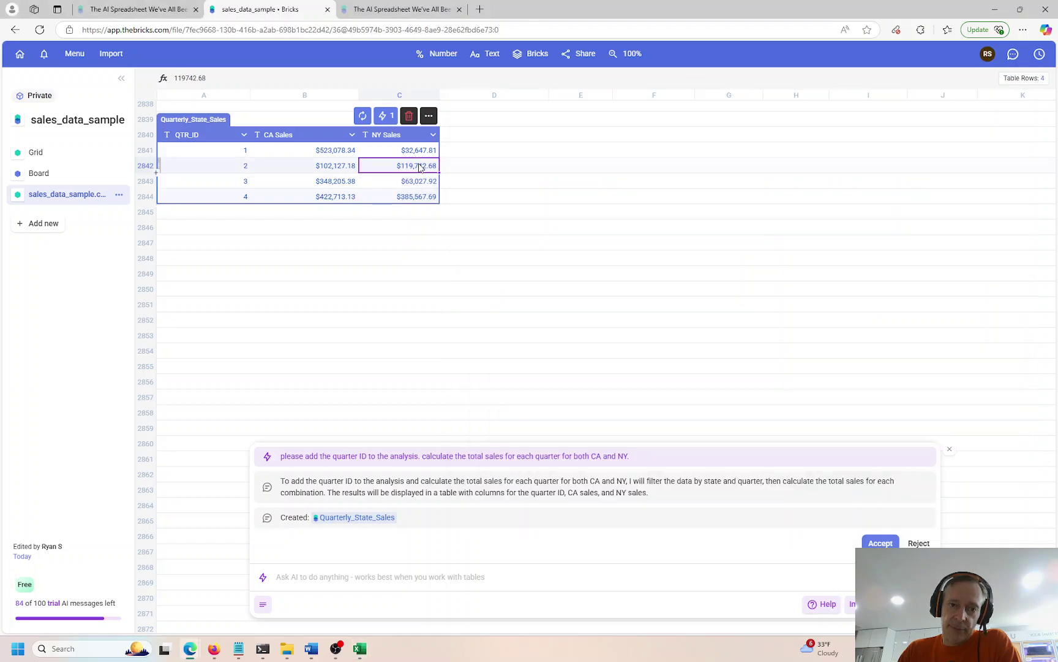
left_click(376, 572)
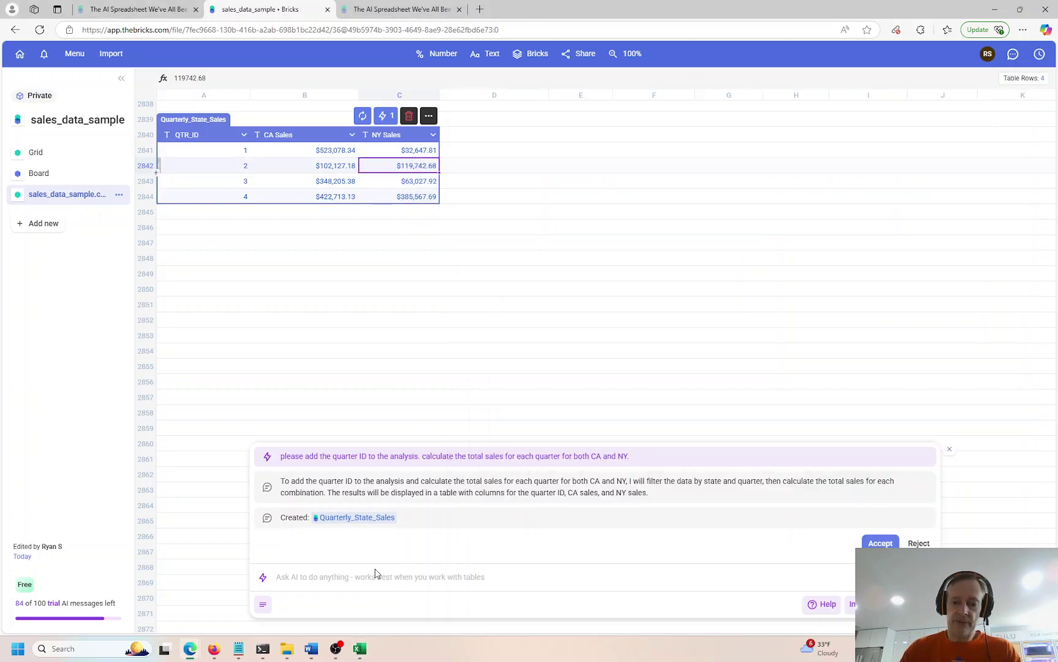
type("put the grand total o")
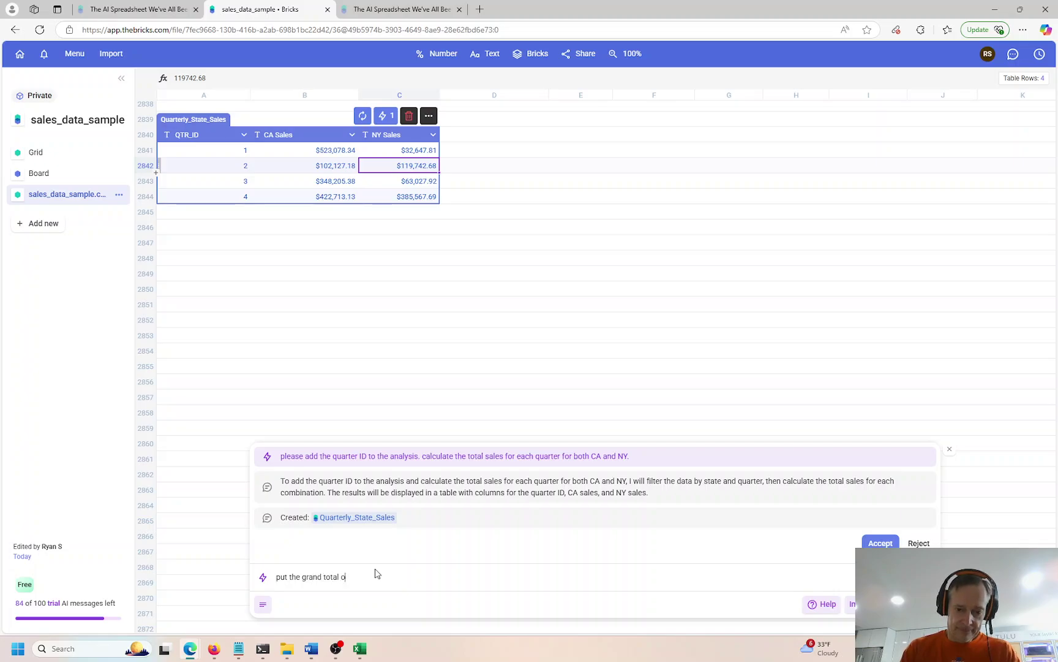
type("f 1, 2, 3, and 4")
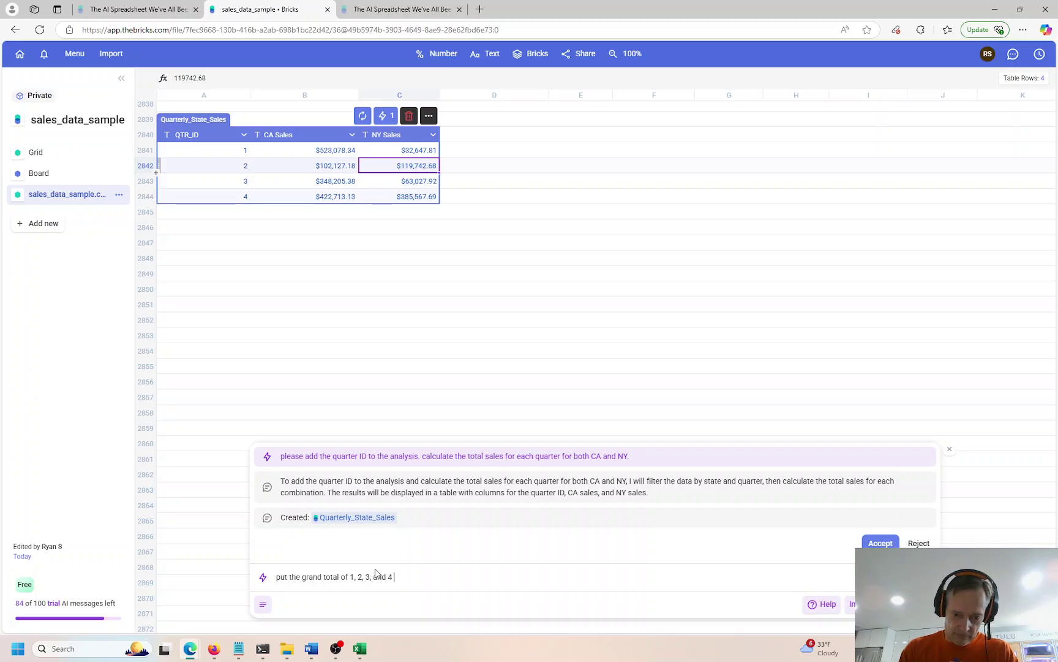
type(" on the right in a")
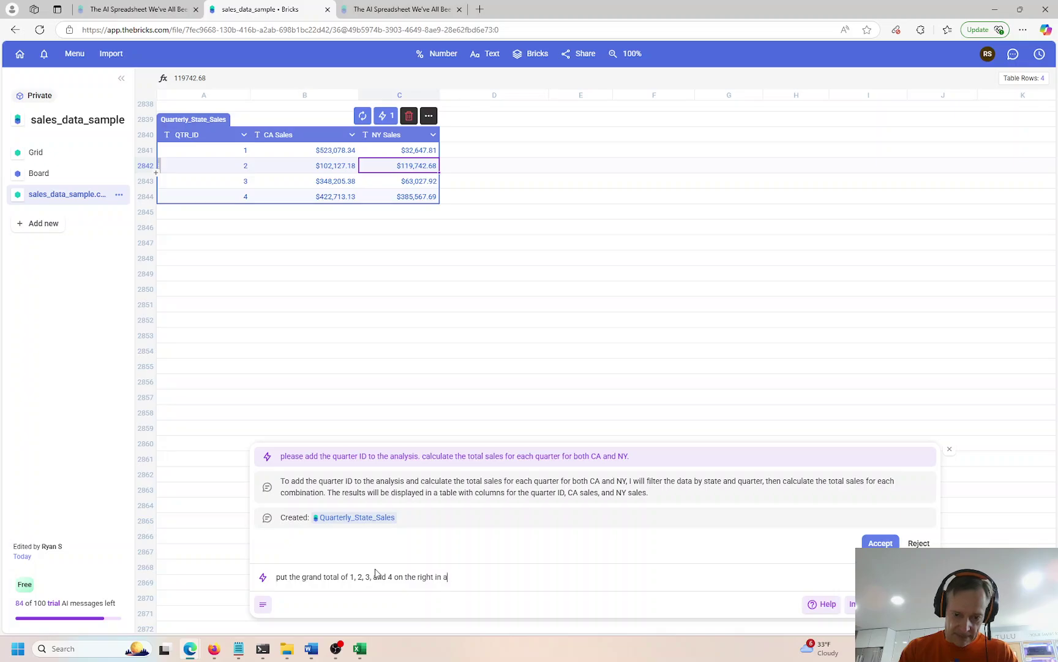
type(" new column")
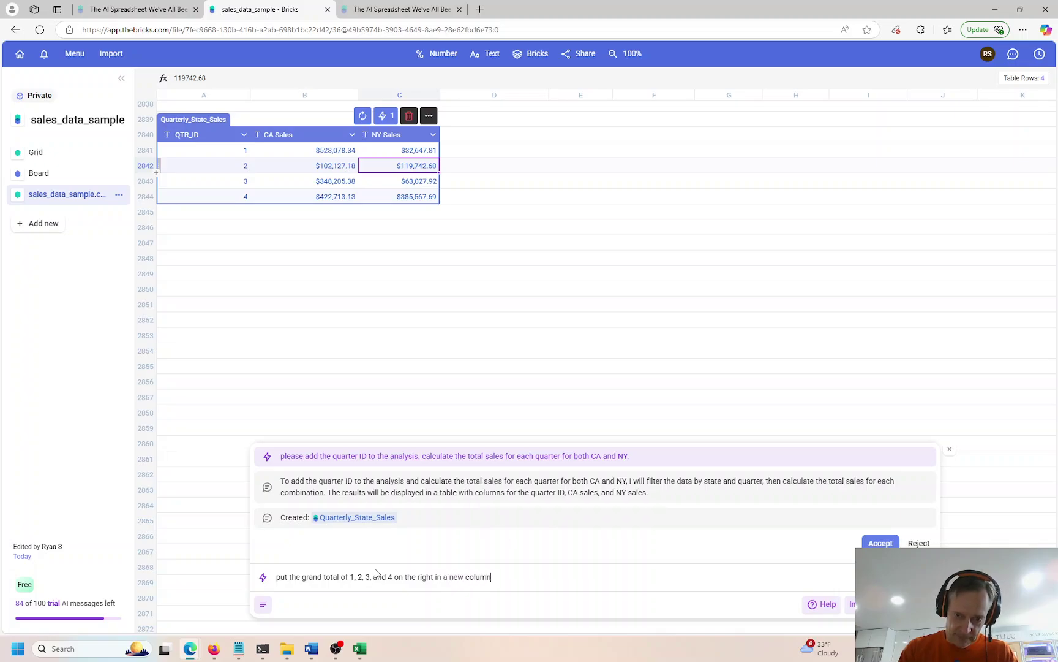
type(".")
key("Return")
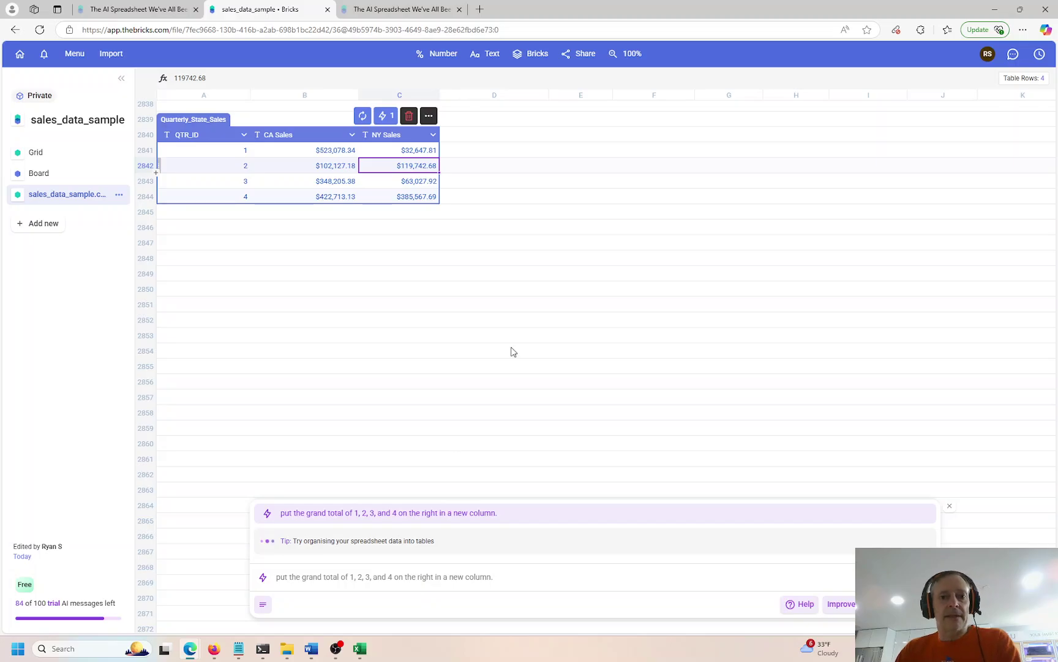
Step: Switch to Excel, select the quarter 1 grand total, and place the widened window below the Bricks table for comparison
left_click(360, 648)
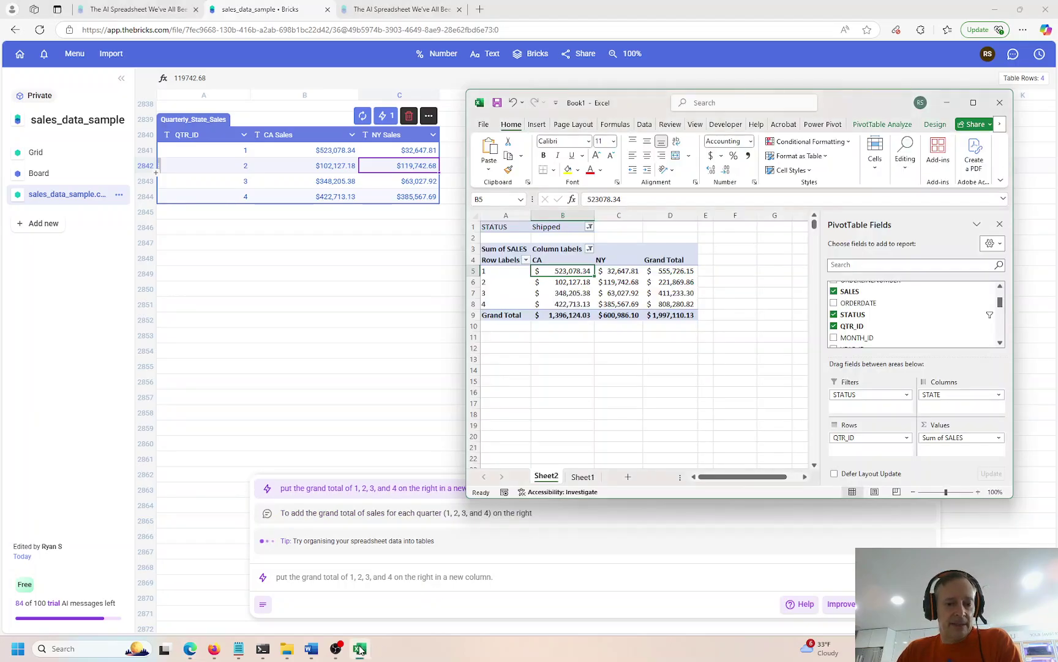
left_click(672, 271)
left_click_drag(833, 113, 816, 242)
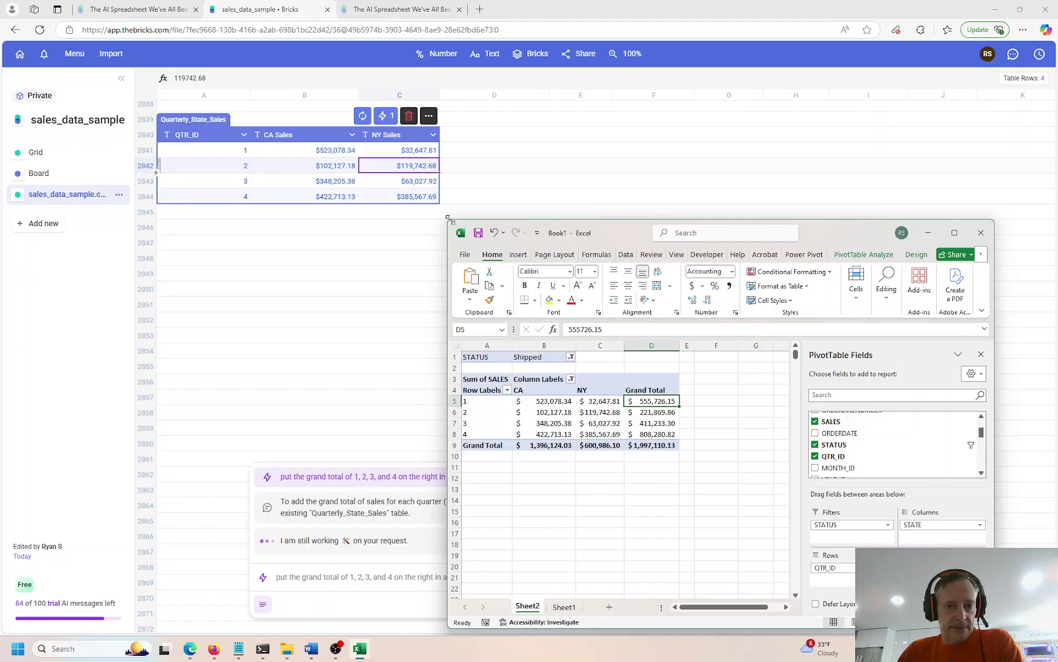
left_click_drag(449, 218, 423, 221)
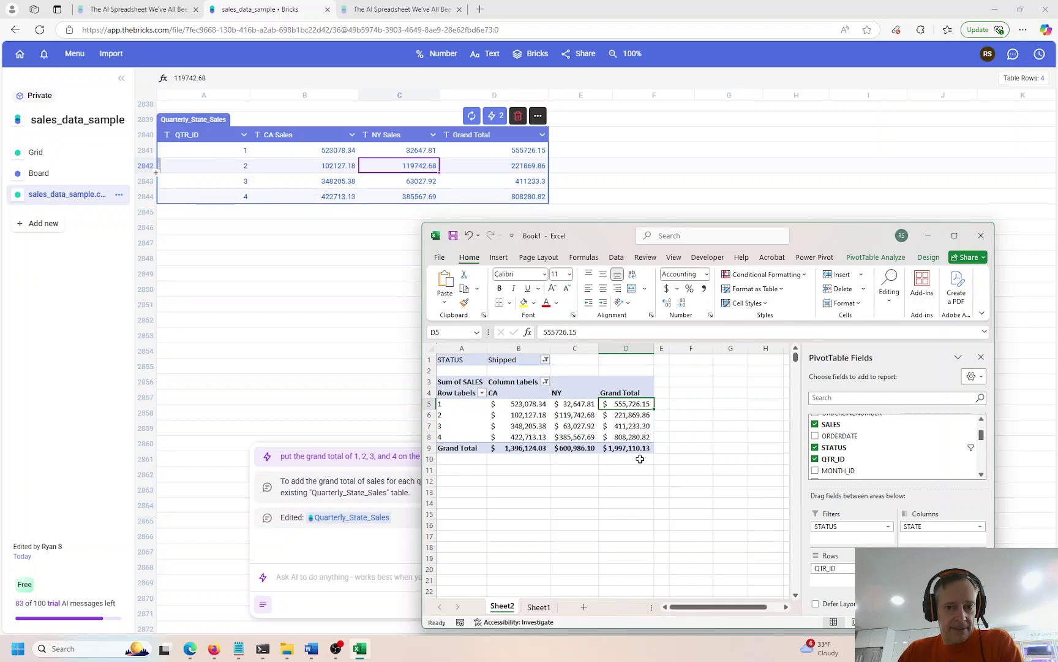
Step: Switch to Bricks and format the CA Sales, NY Sales, and Grand Total values as dollar currency
left_click(387, 187)
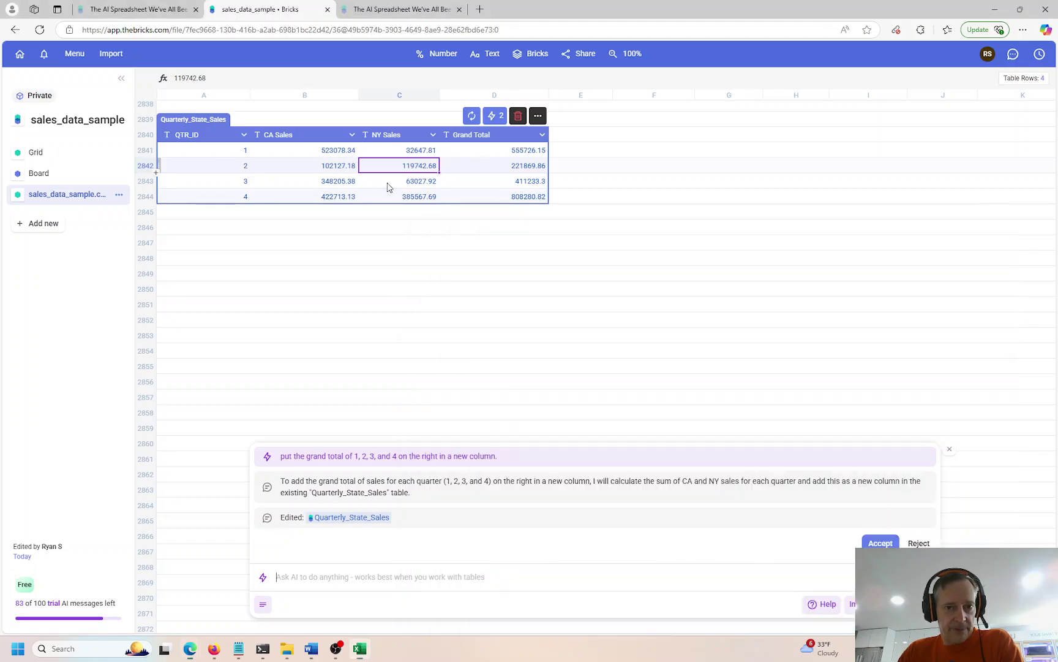
left_click_drag(340, 150, 480, 198)
left_click(422, 55)
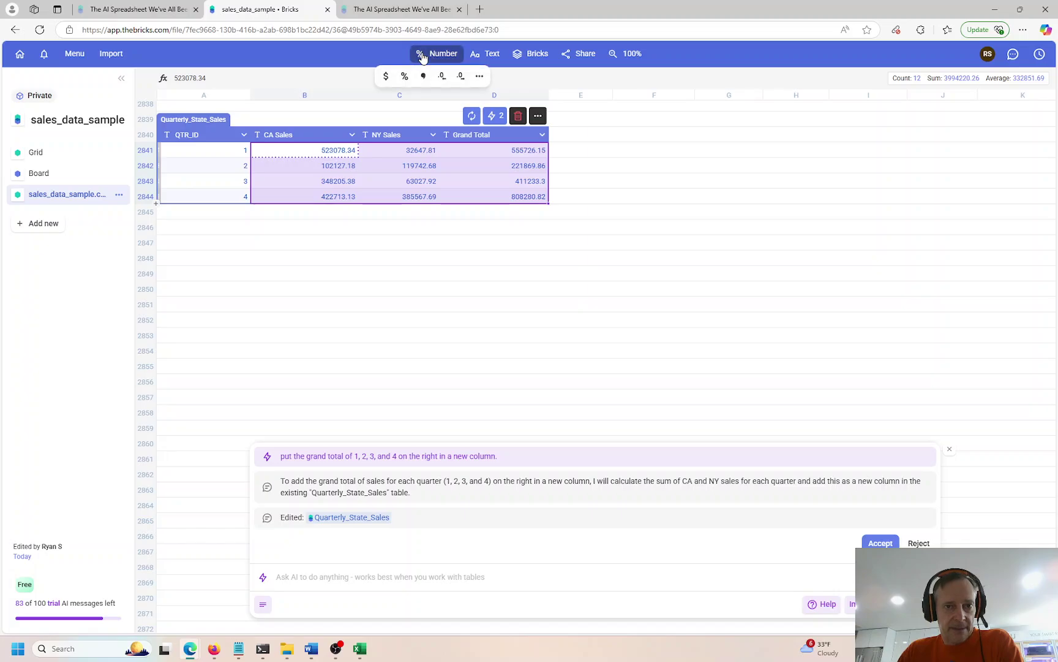
left_click(385, 76)
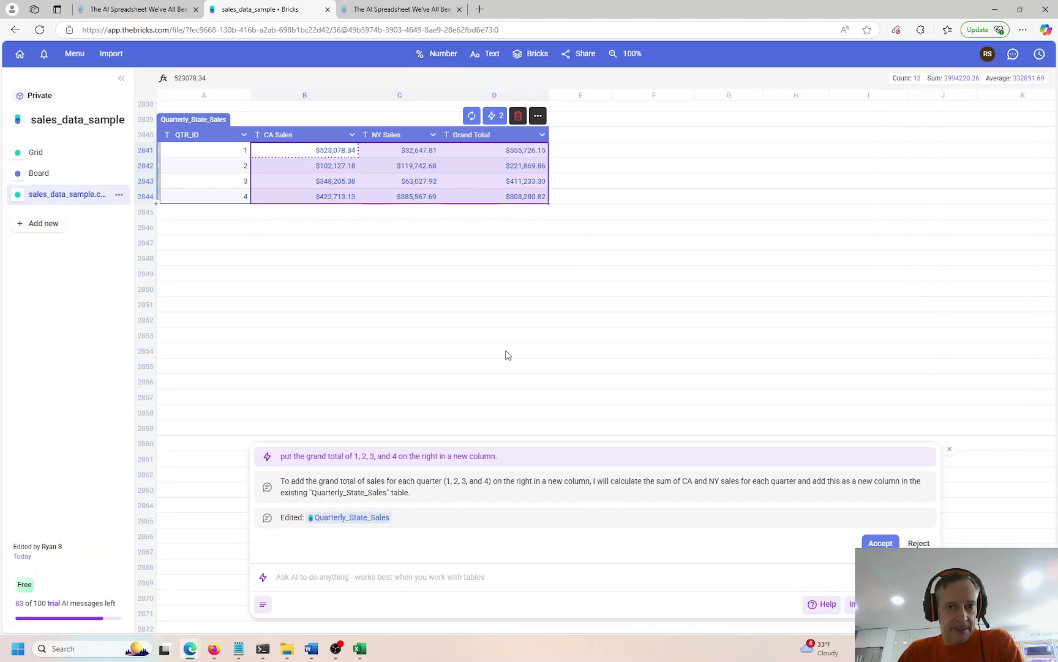
Step: Switch to Excel and fill the PivotTable's quarter 1 to 4 rows, from the row labels through Grand Total, with light gold
left_click(366, 648)
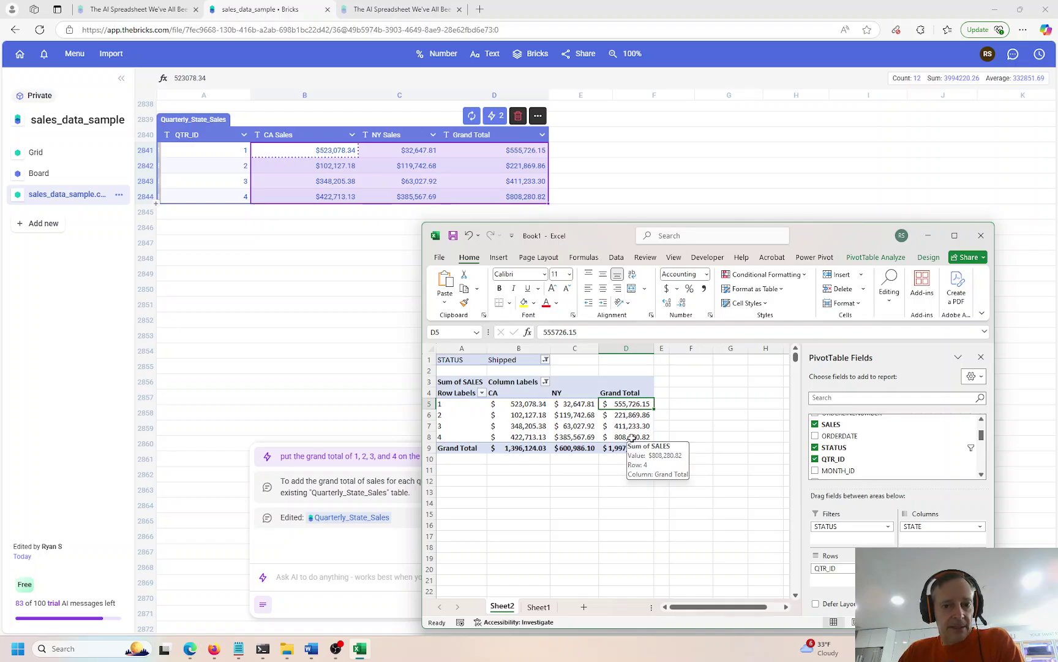
left_click_drag(630, 437, 466, 403)
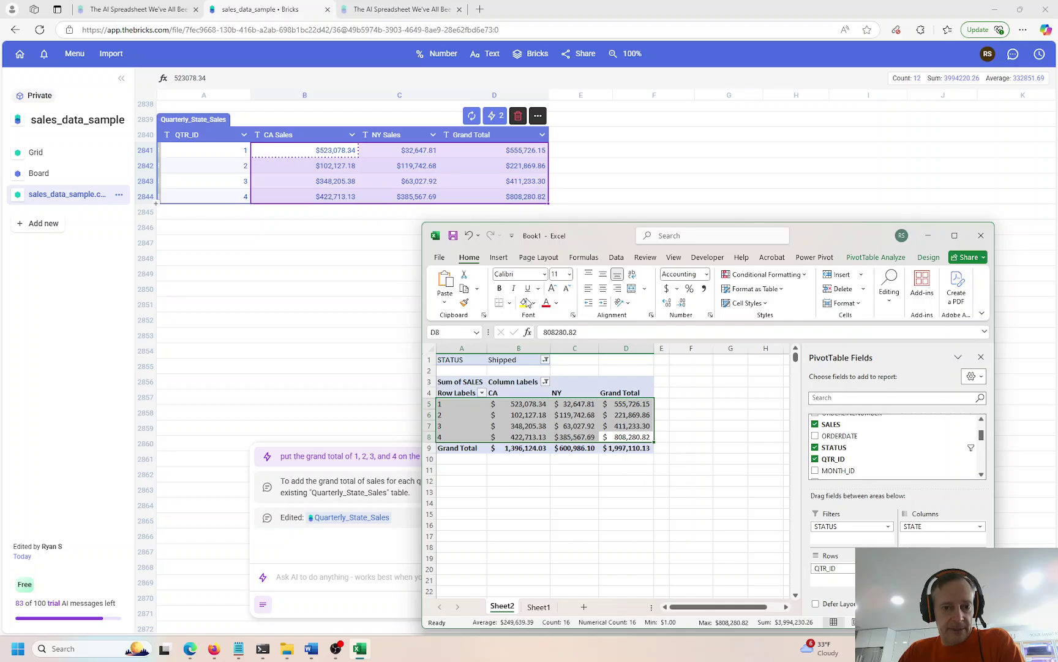
left_click(535, 303)
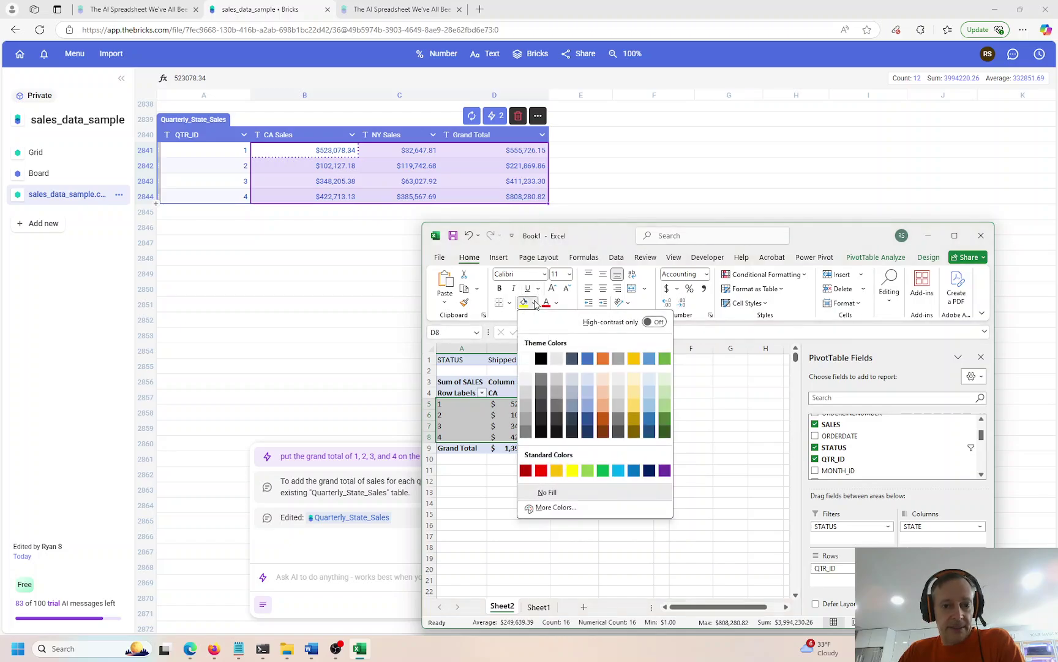
left_click(635, 381)
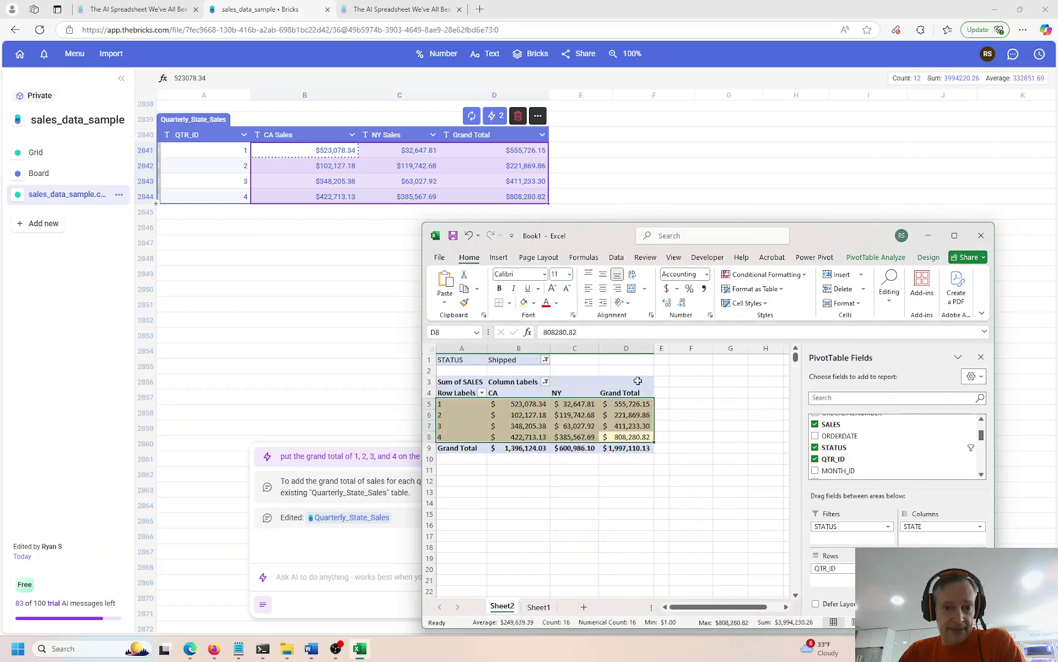
Step: Compare the quarterly CA, NY, and Grand Total values in the Bricks Quarterly_State_Sales table with the highlighted rows of the Excel PivotTable
left_click(335, 262)
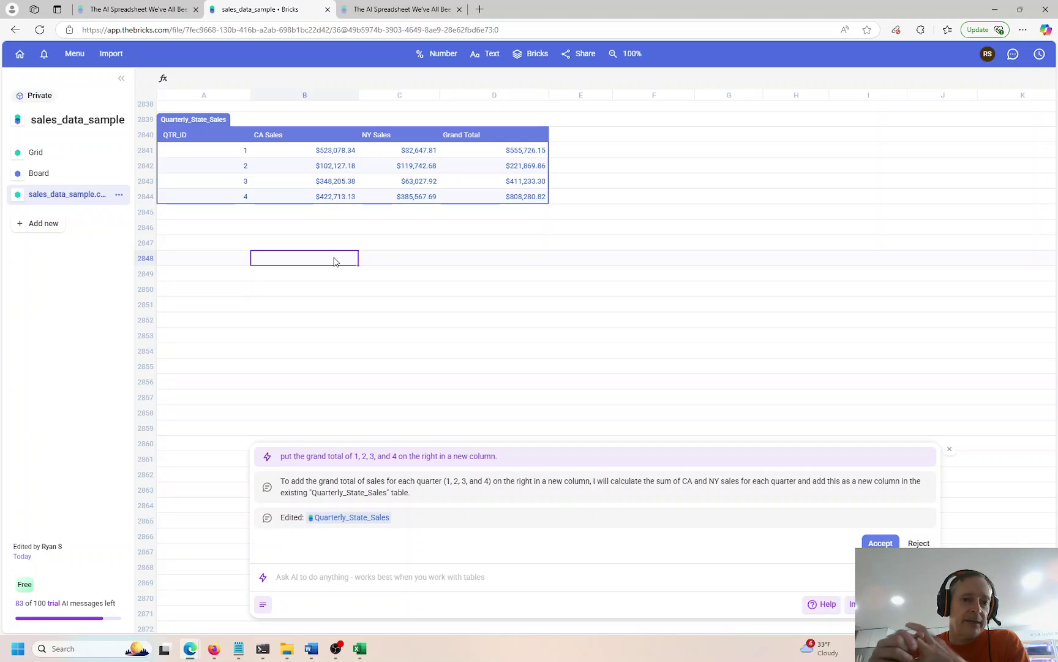
scroll(280, 215, "up", 2)
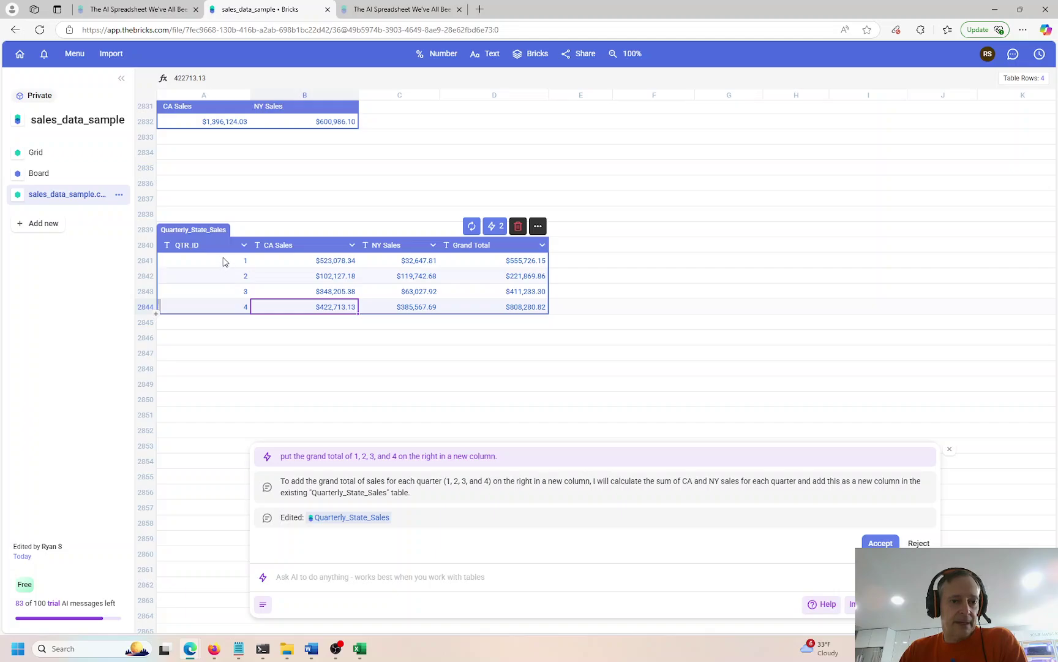
left_click_drag(224, 260, 502, 309)
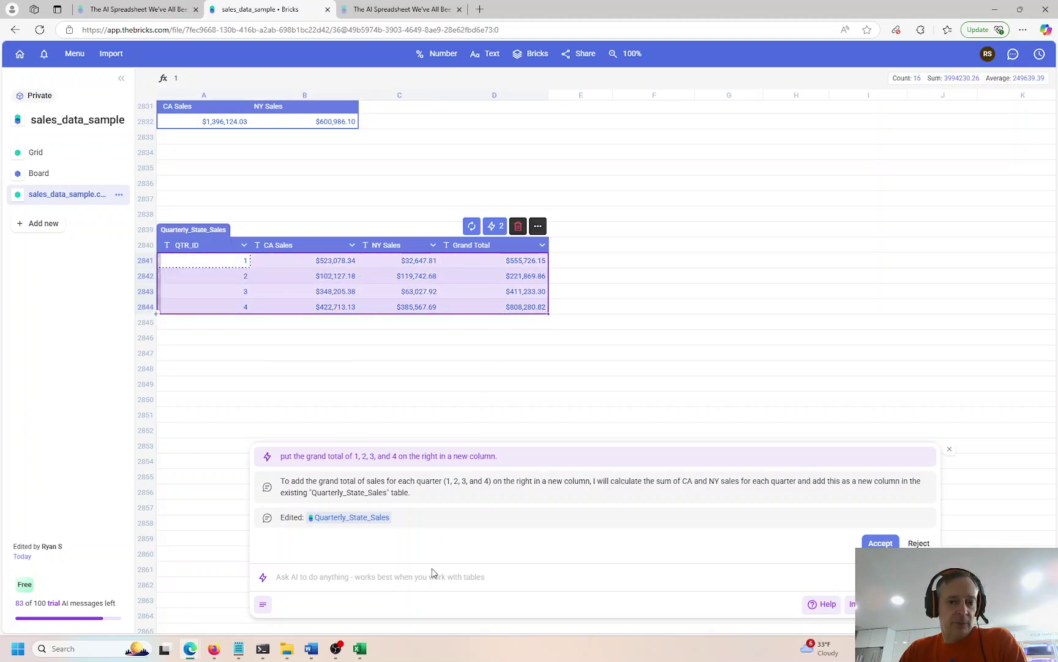
left_click(354, 654)
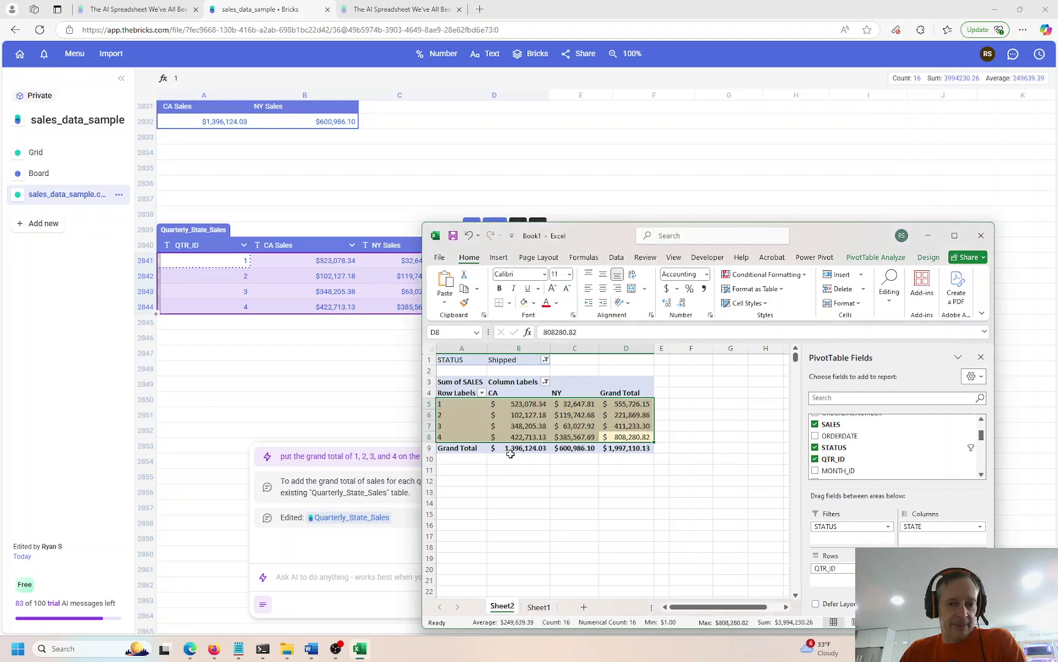
left_click(459, 403)
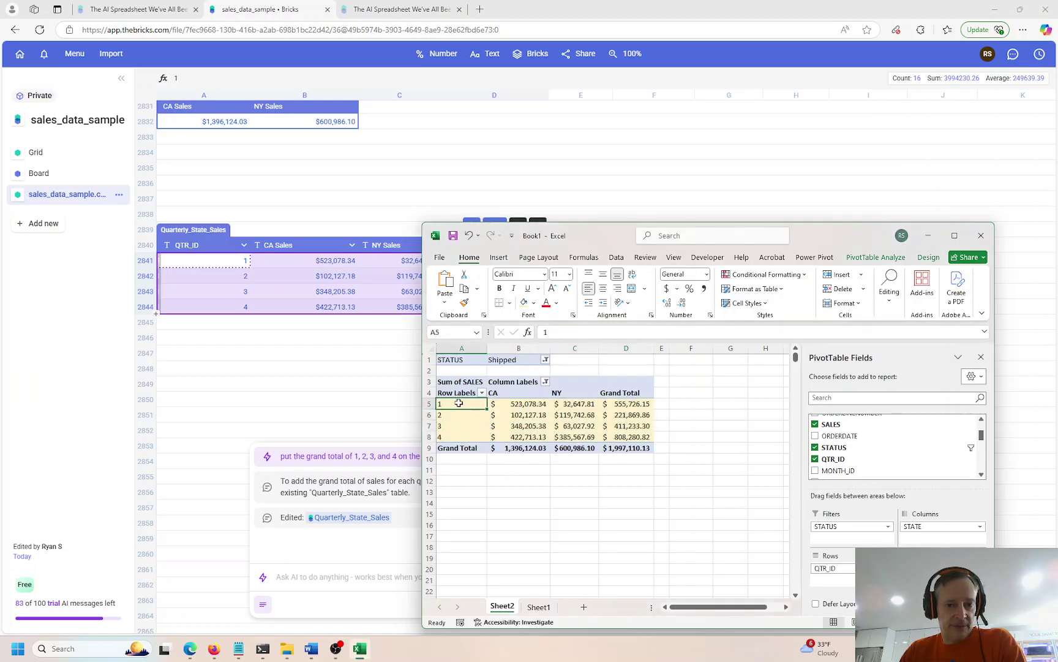
left_click(275, 264)
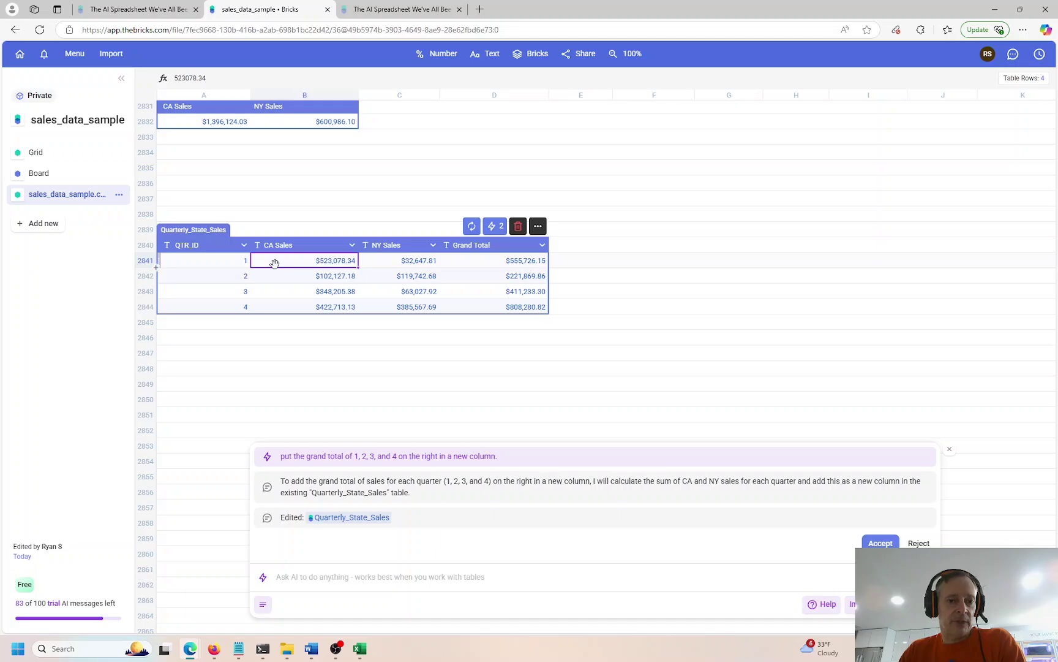
left_click(366, 579)
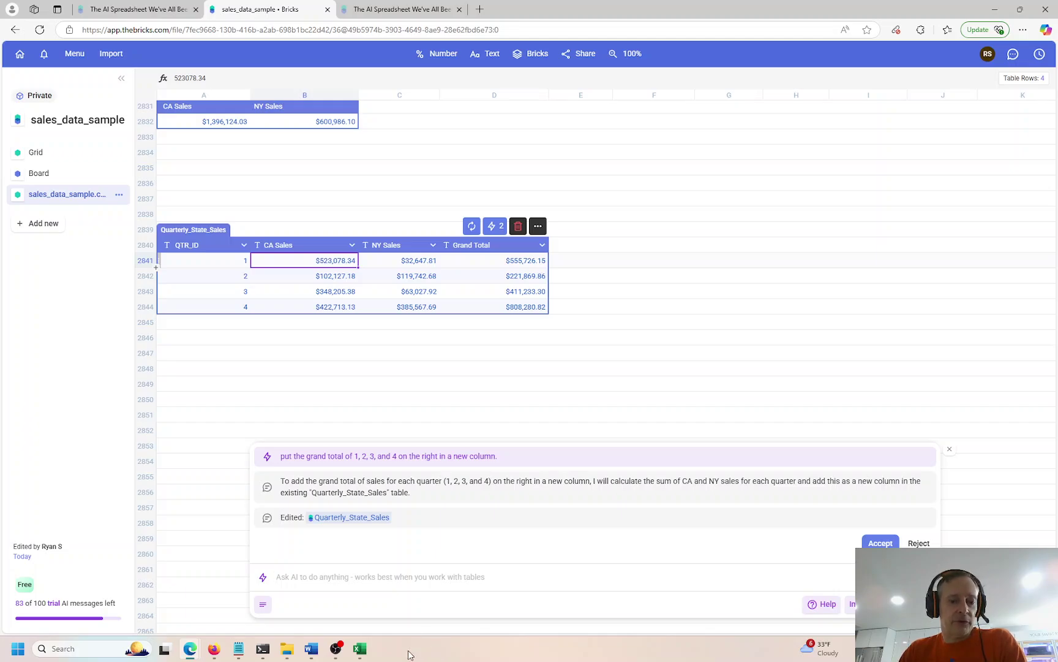
left_click(361, 649)
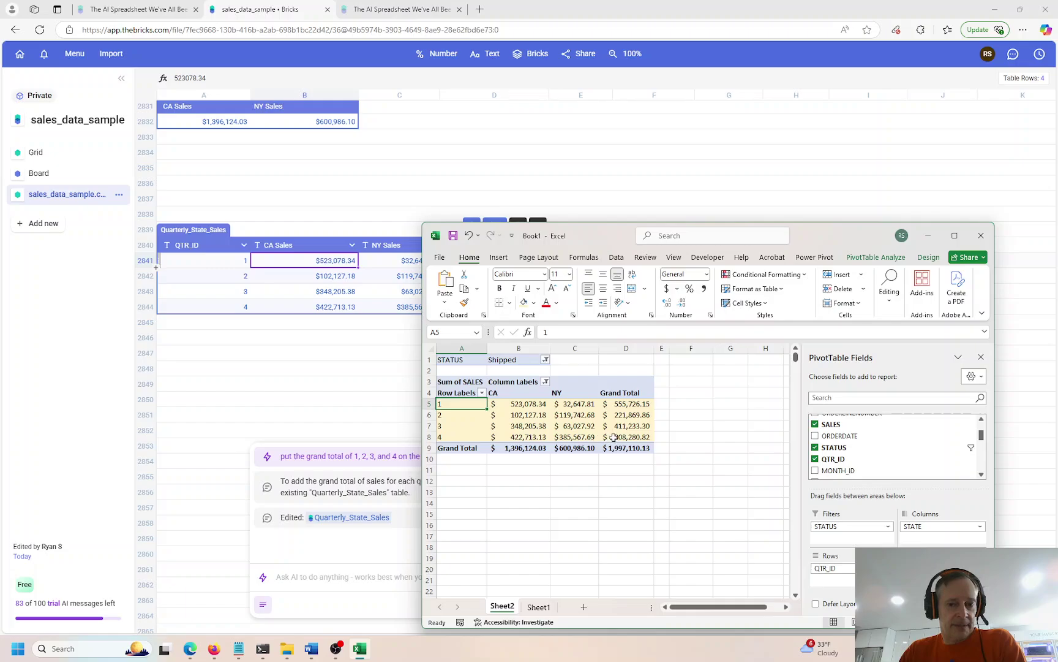
left_click_drag(612, 437, 457, 403)
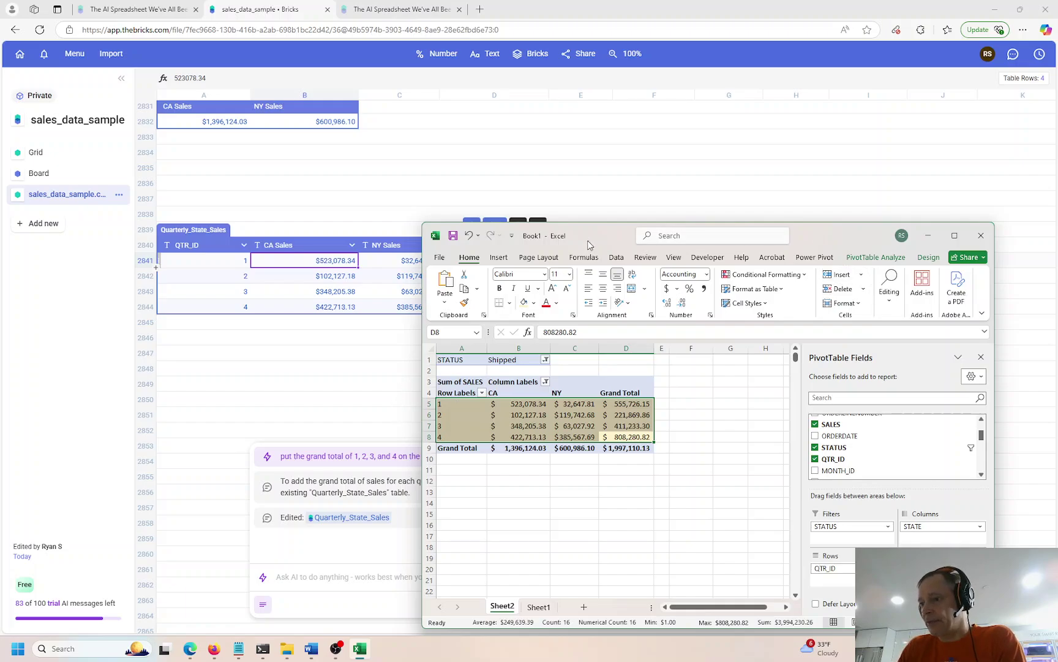
left_click(316, 307)
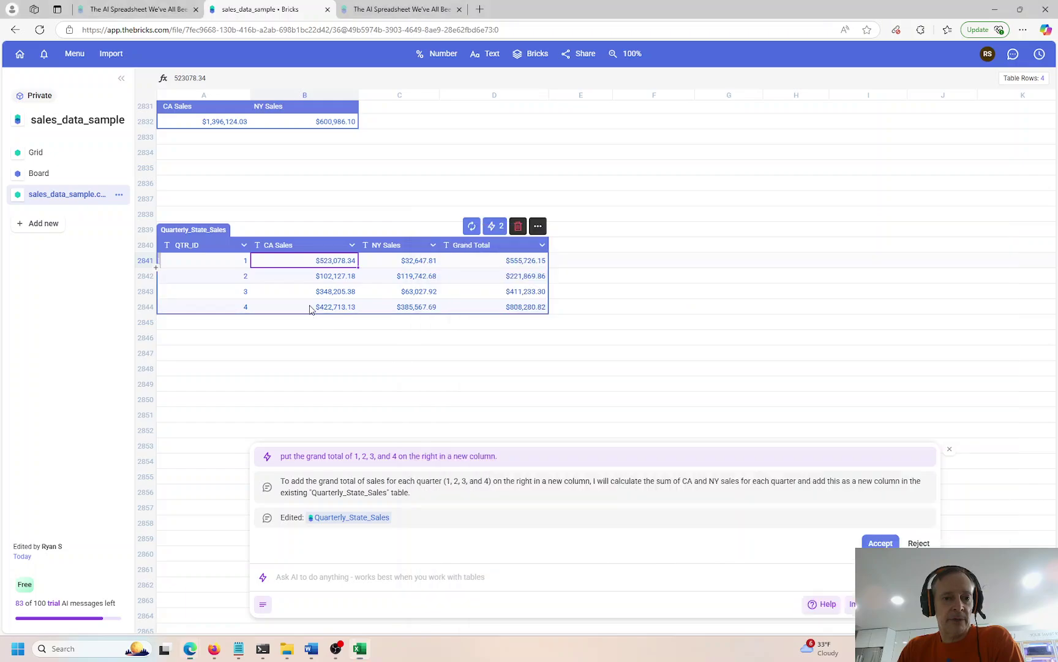
left_click_drag(231, 263, 477, 309)
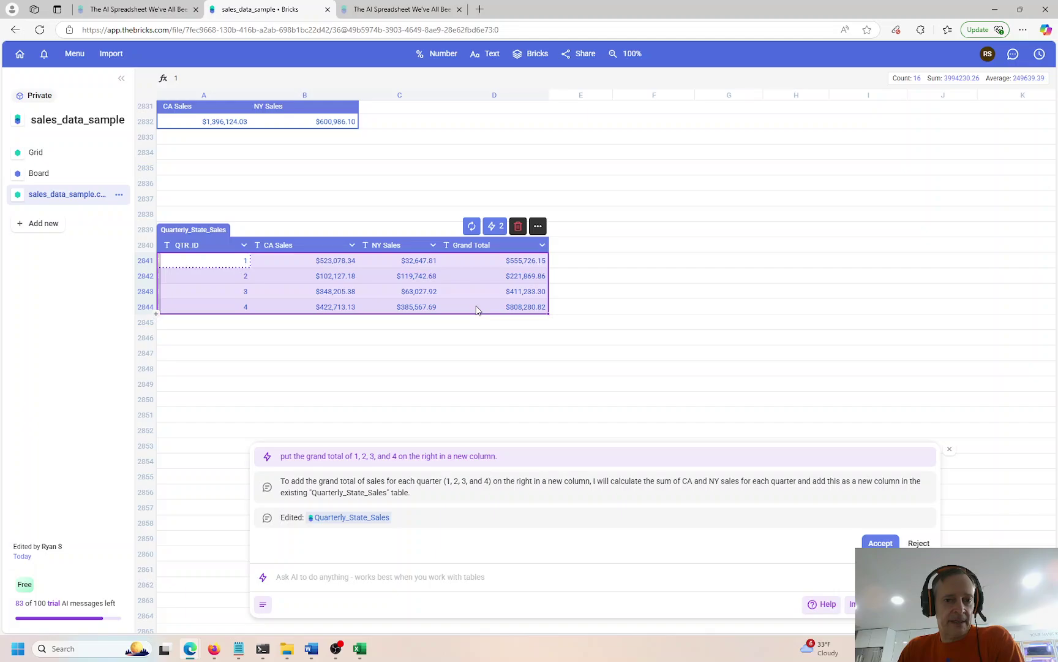
left_click(477, 309)
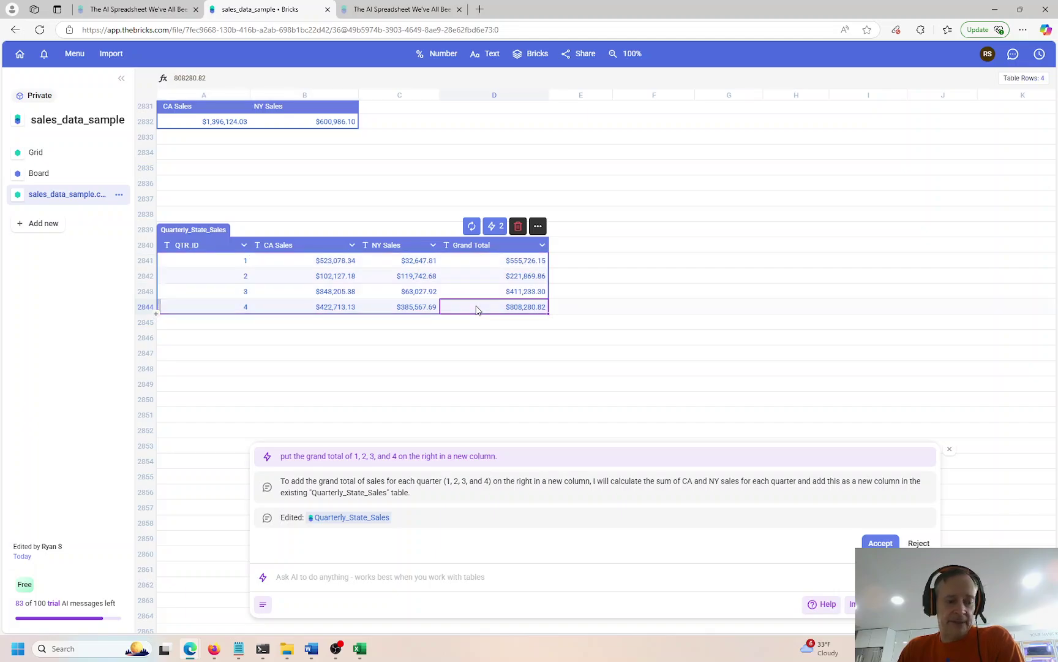